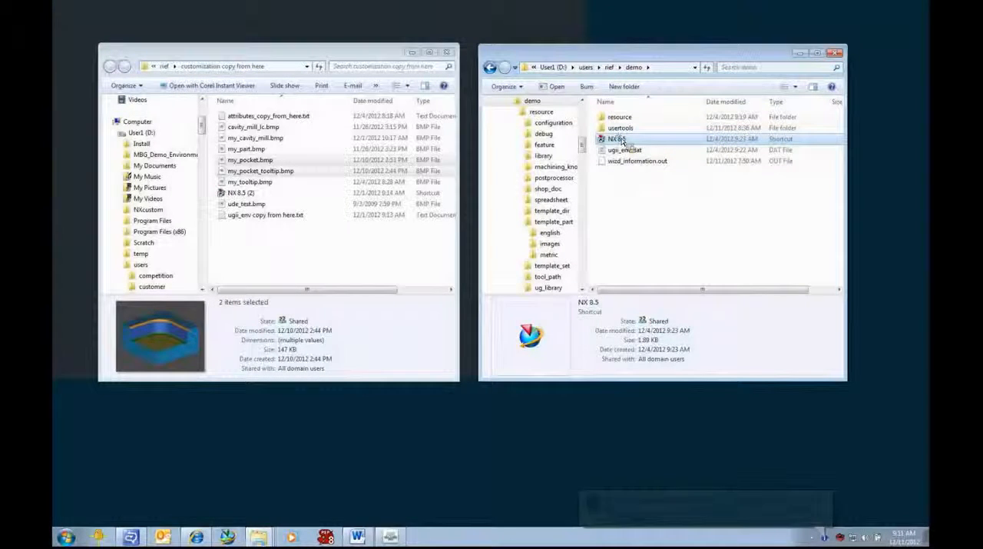
- Launch NX 8.5 from the demo folder and open the recent part demo_template_part_with_process_setup_1.prt
key("Return")
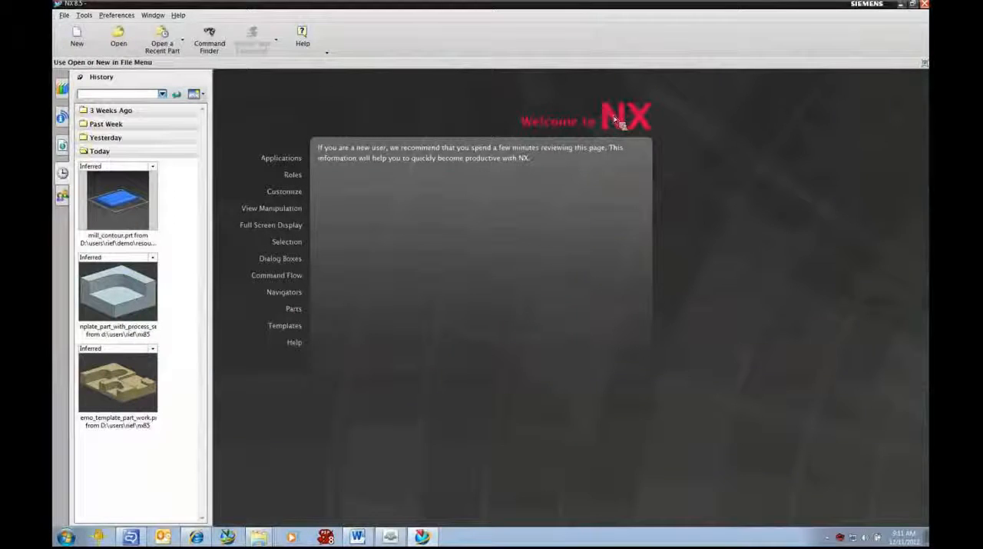
left_click(131, 312)
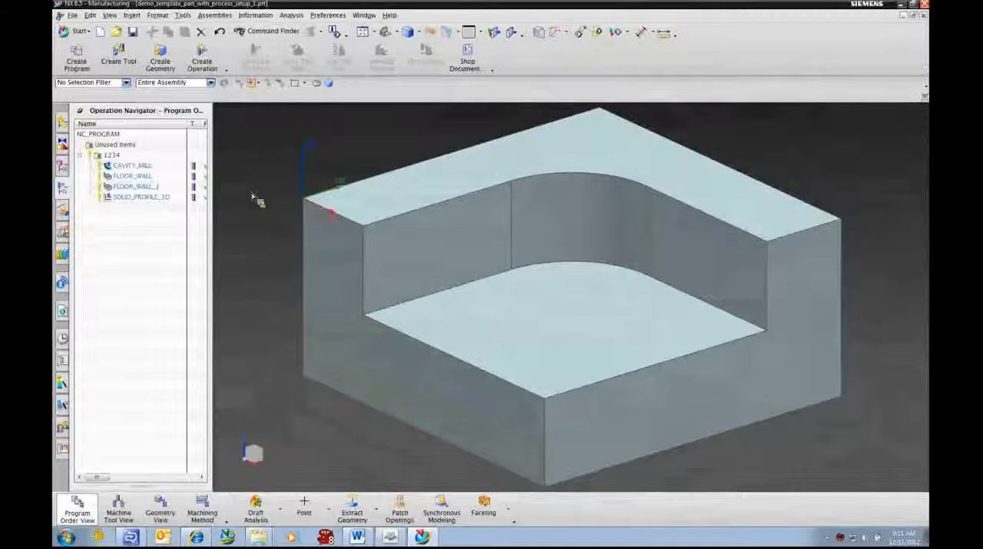
- Display the tool paths of CAVITY_MILL, FLOOR_WALL, FLOOR_WALL_1 and SOLID_PROFILE_3D in program 1234 one after another
left_click(127, 165)
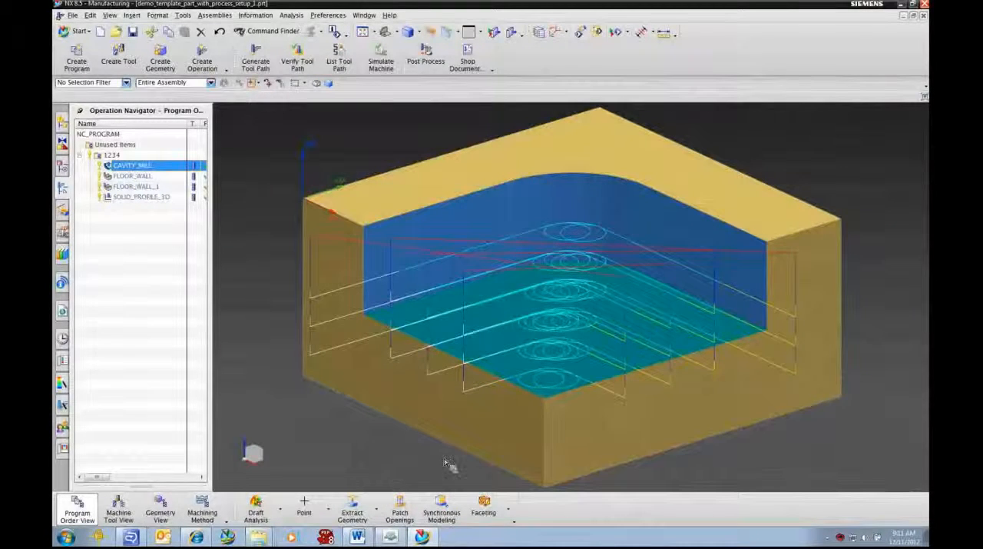
left_click(130, 176)
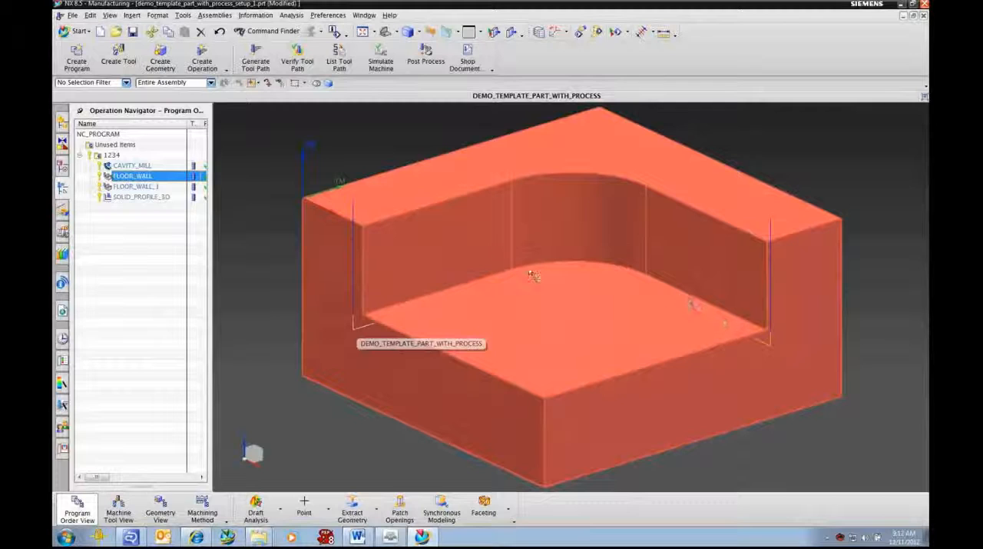
left_click(129, 187)
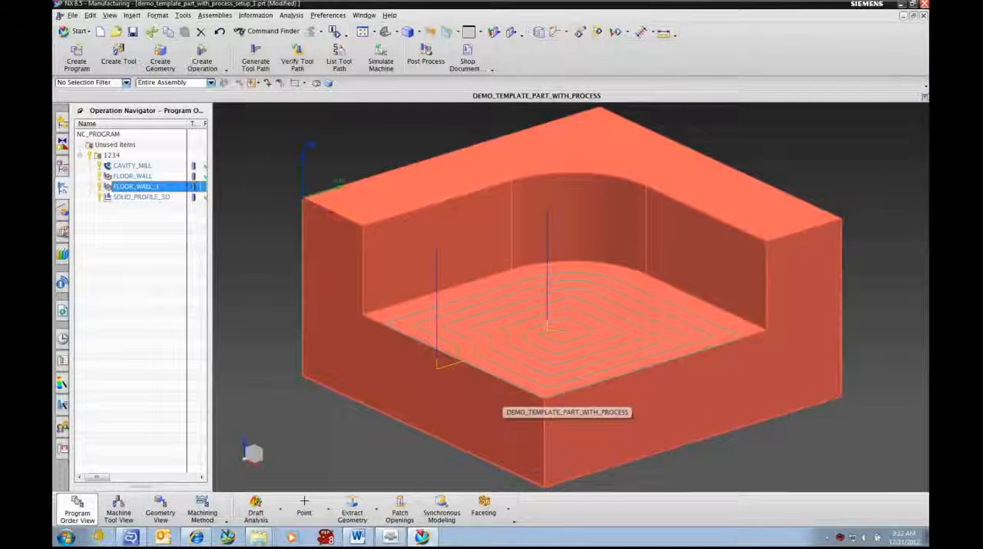
left_click(142, 198)
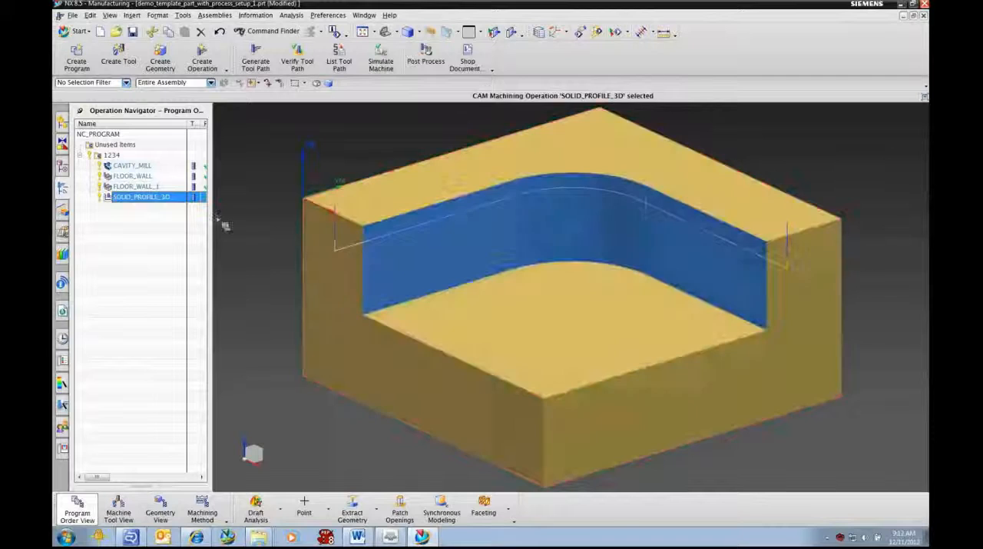
- Verify the tool paths of the whole program 1234 with a 2D Dynamic simulation, then close the visualization
left_click(108, 155)
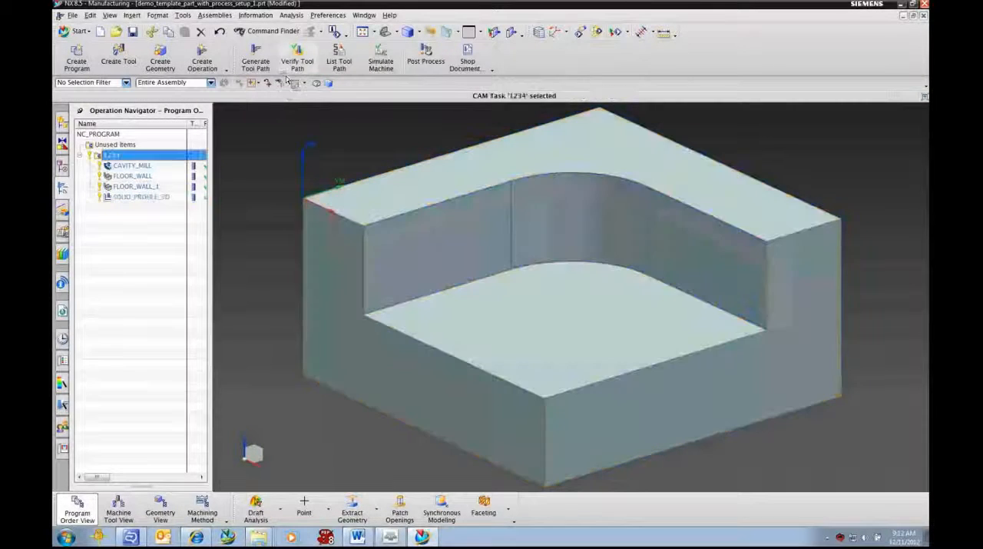
left_click(298, 58)
left_click_drag(296, 109, 280, 85)
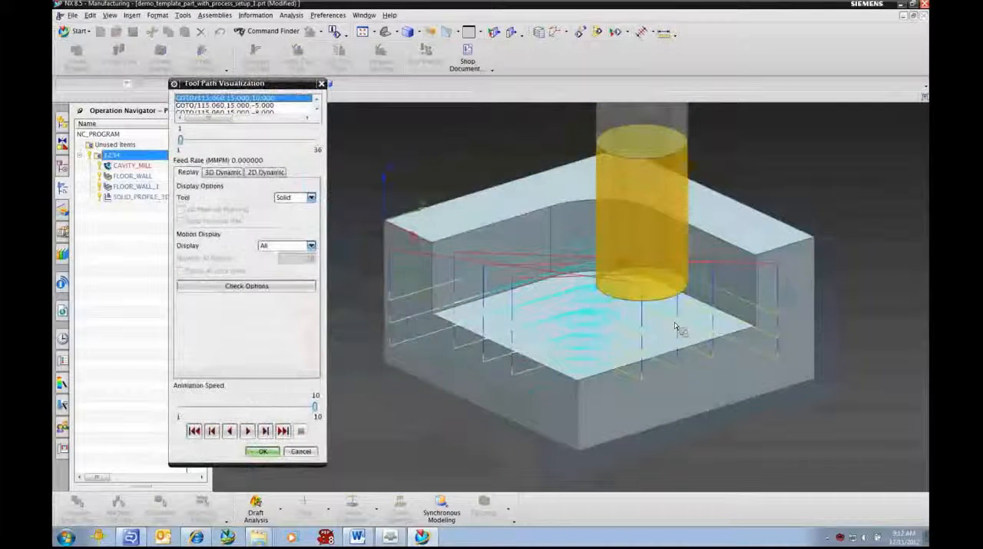
scroll(681, 329, "down", 1)
left_click(265, 172)
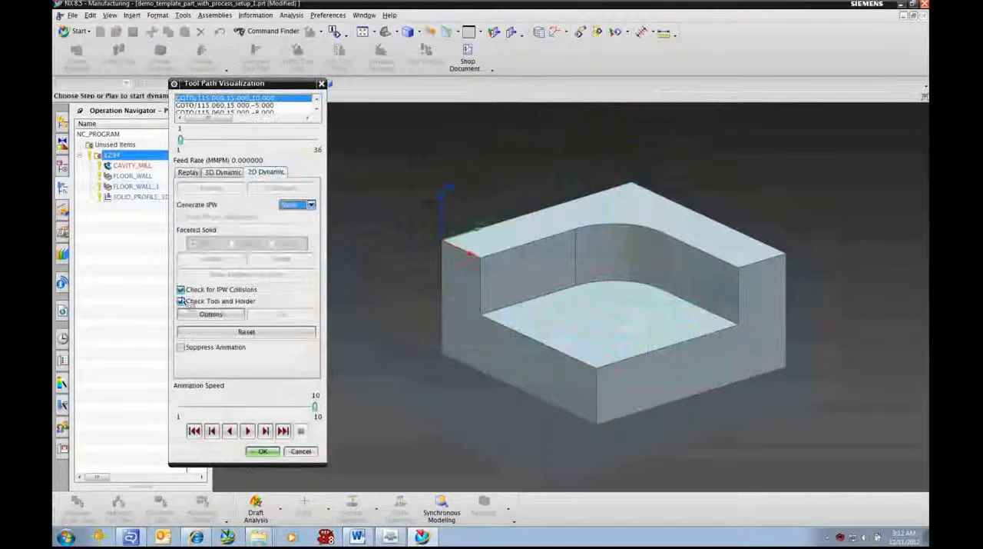
left_click(247, 431)
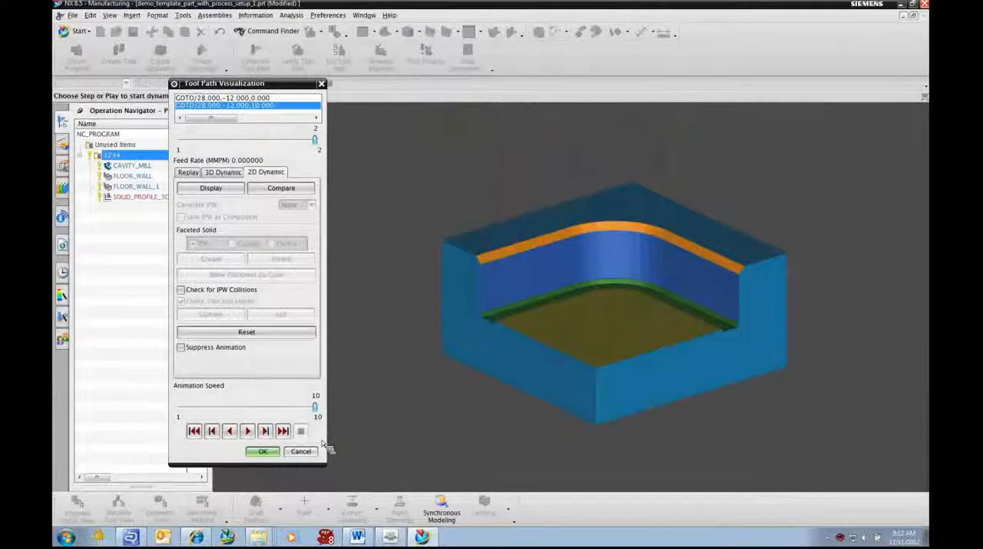
mouse_move(208, 538)
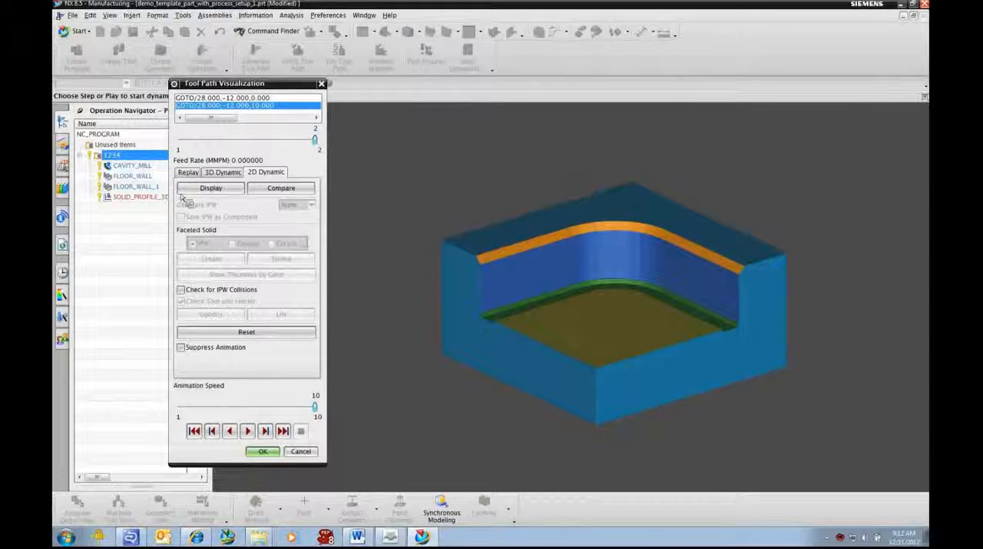
left_click(264, 453)
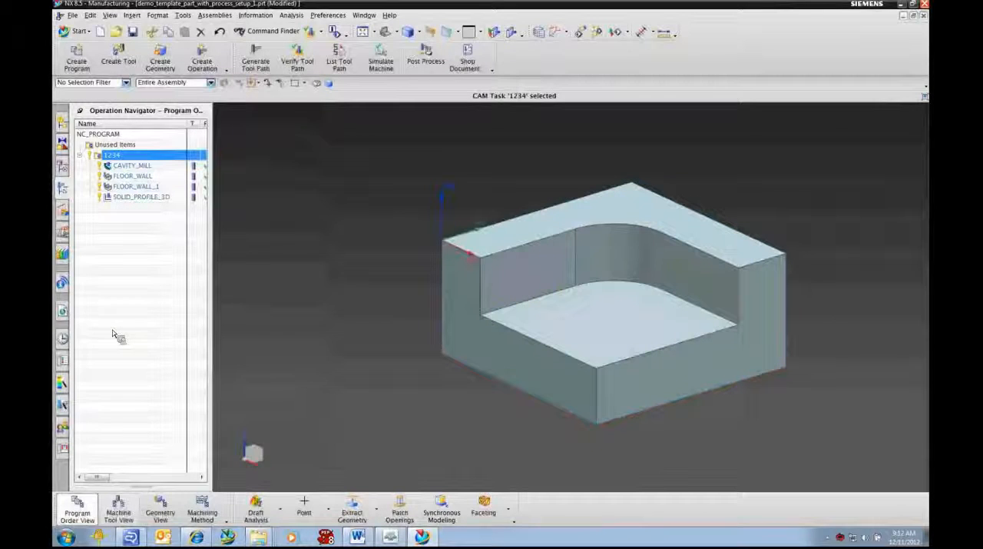
- Examine how the operations are organized by machine tool, geometry and machining method, including MY_POCKET and MILL_FINISH_PINK, then return to program order
left_click(119, 512)
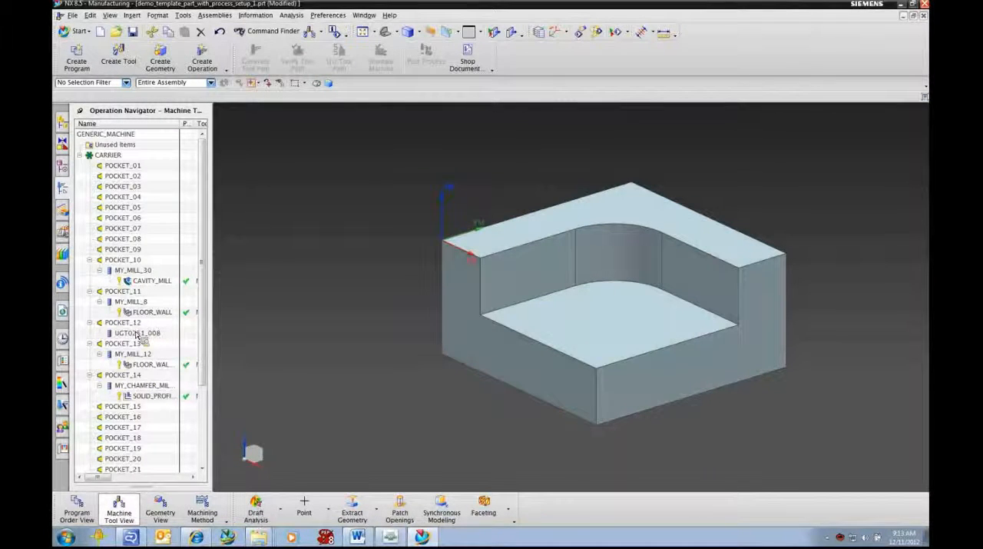
left_click(169, 510)
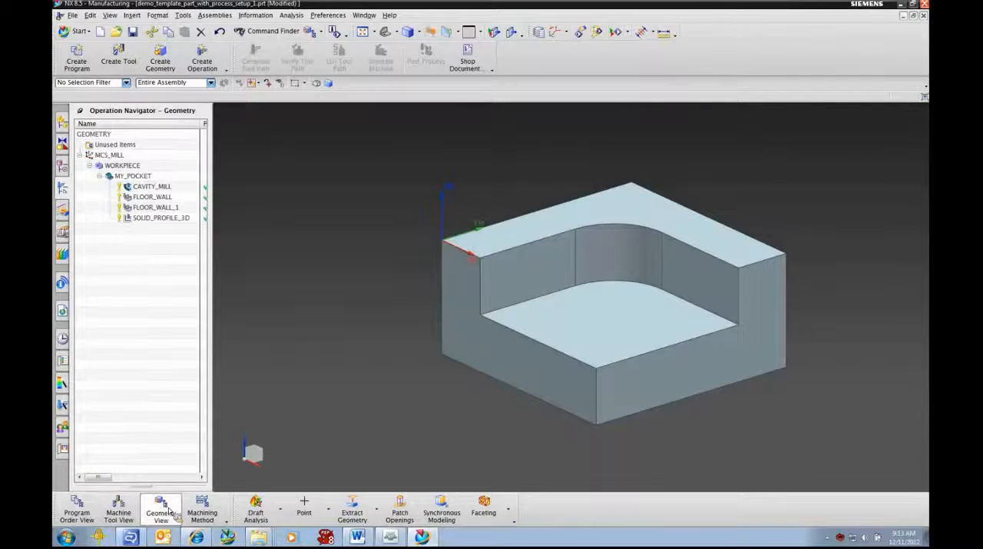
left_click(135, 178)
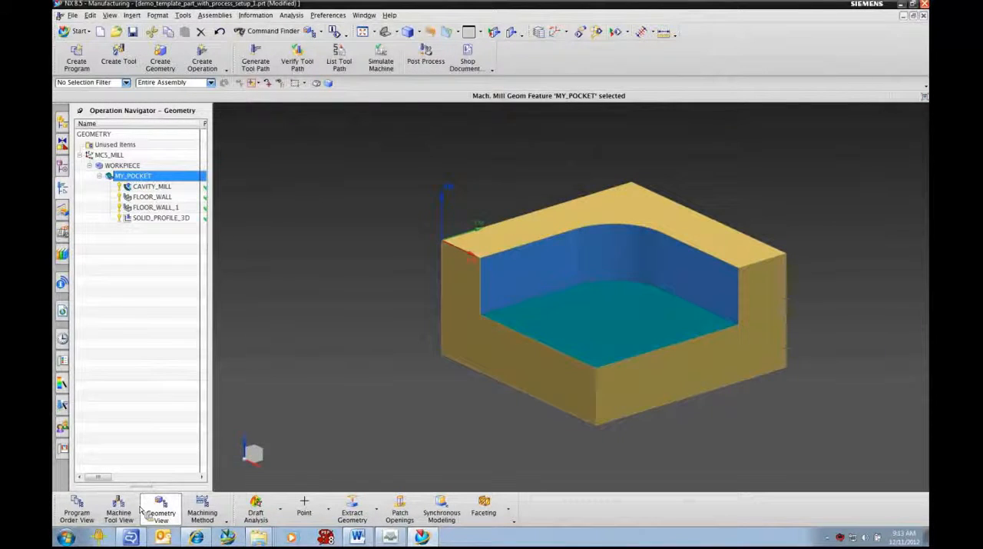
left_click(203, 515)
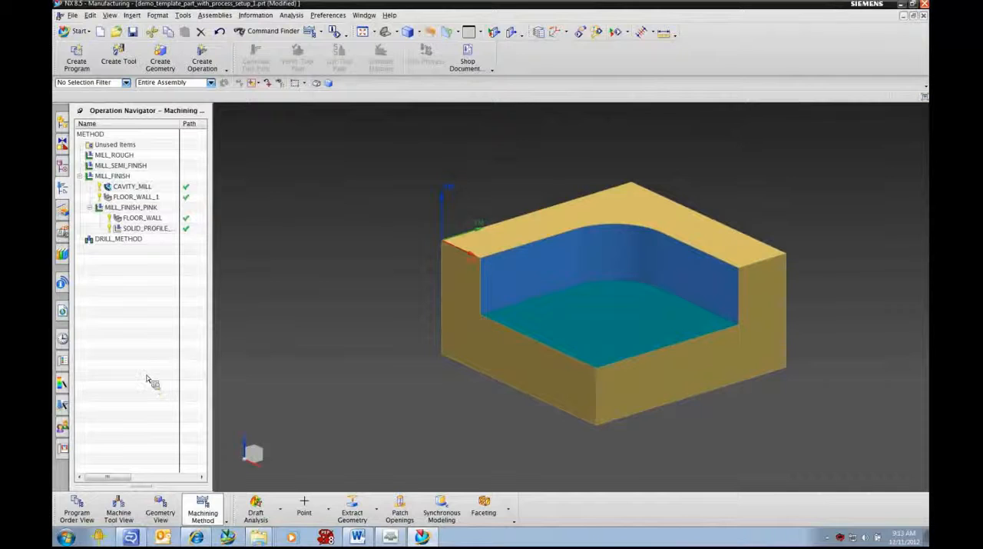
left_click(132, 207)
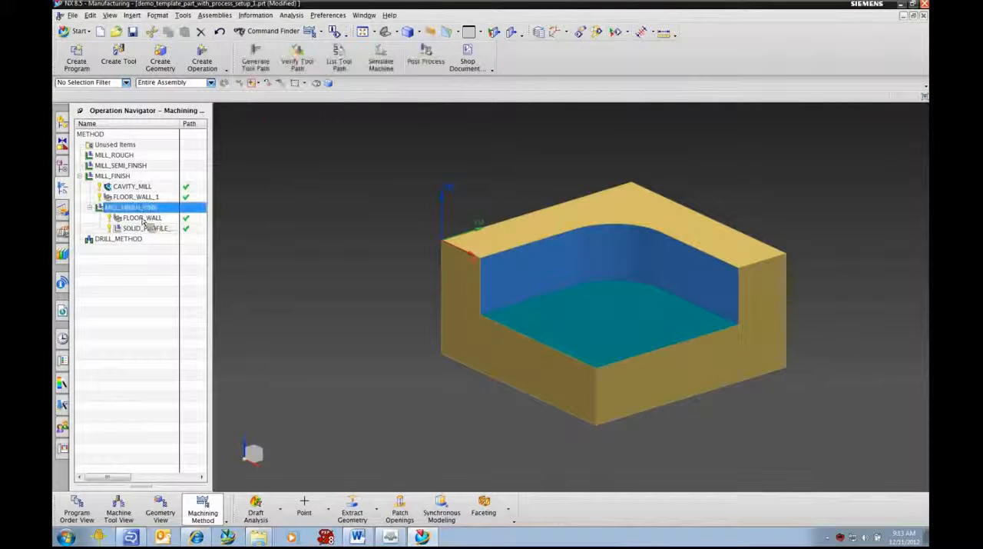
left_click(138, 228)
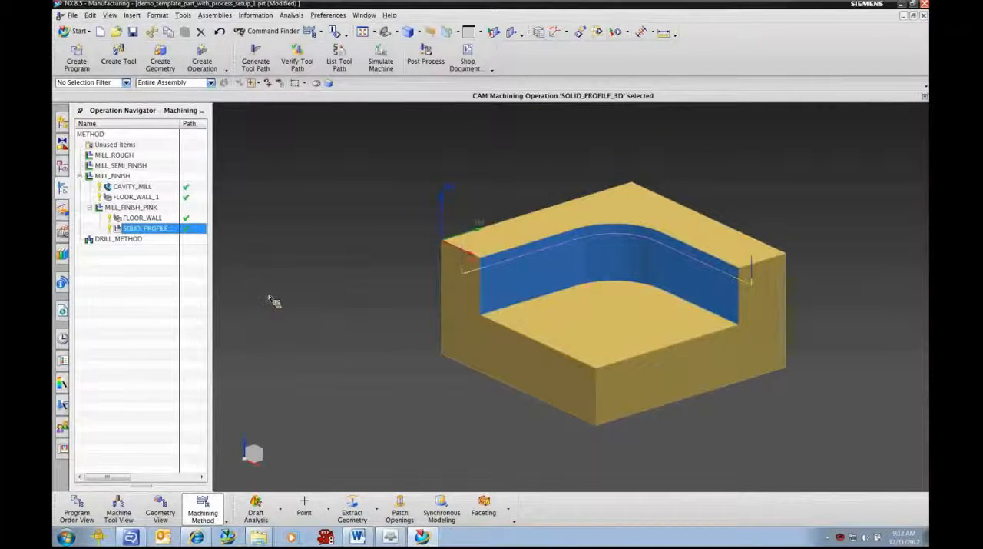
left_click_drag(157, 228, 140, 229)
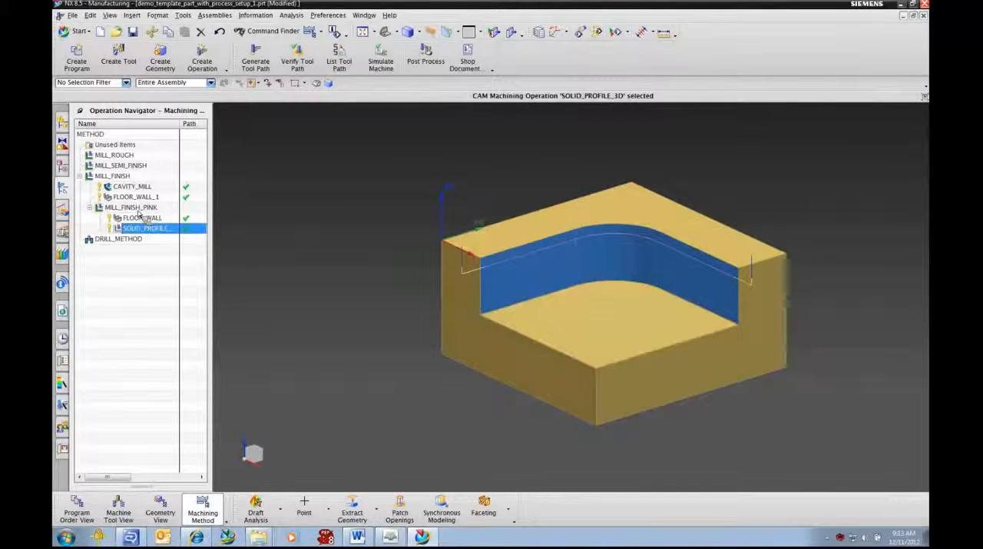
left_click(88, 503)
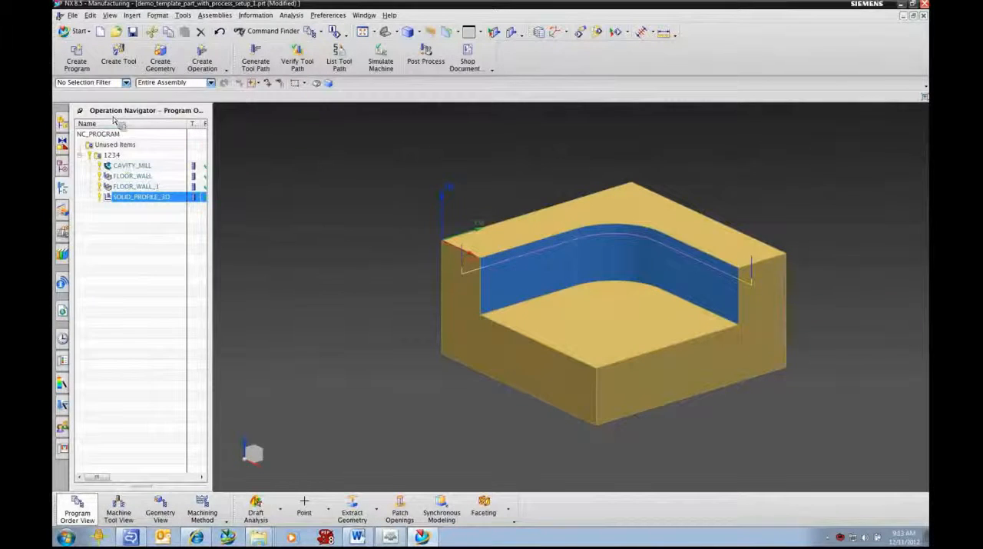
- Copy the MY_POCKET geometry group with its four operations from under WORKPIECE
left_click(160, 512)
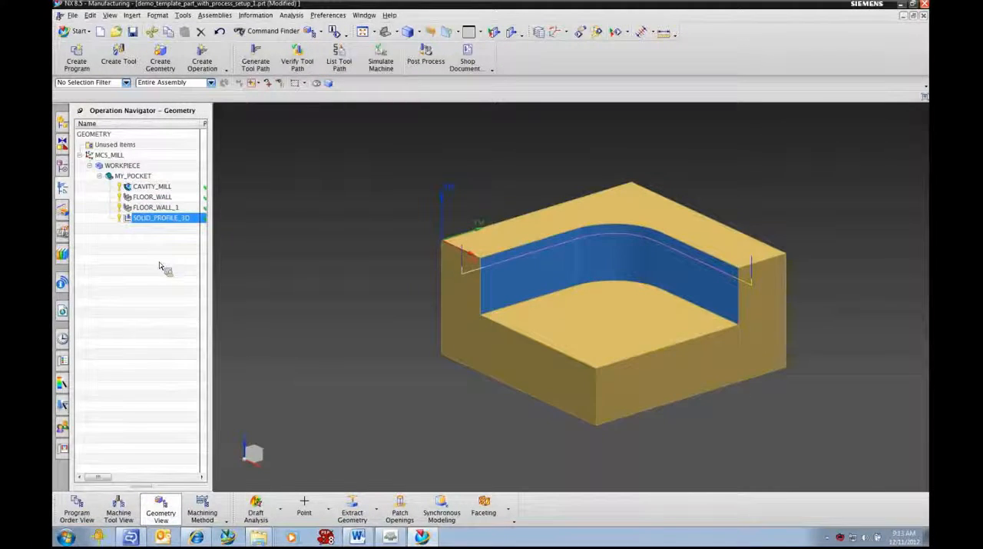
left_click(125, 177)
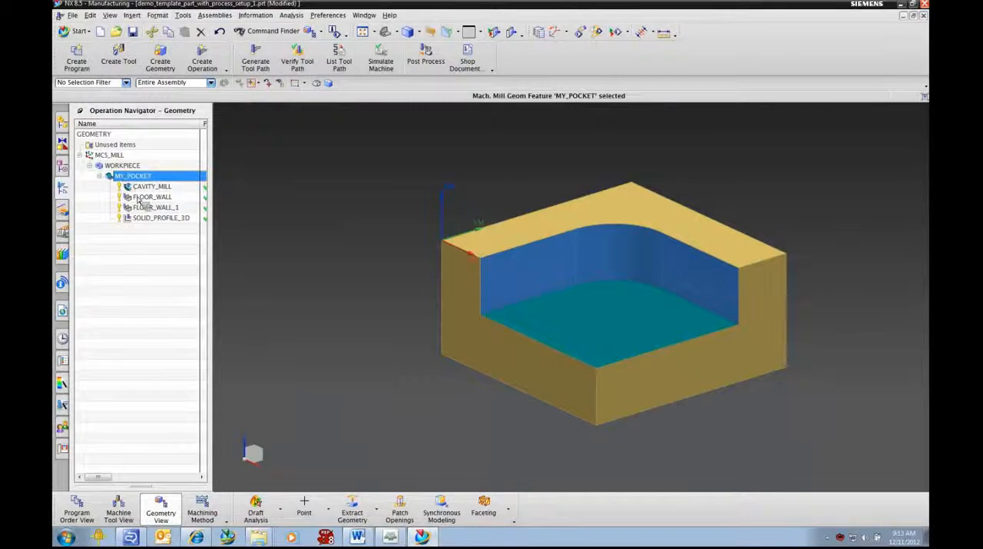
right_click(136, 178)
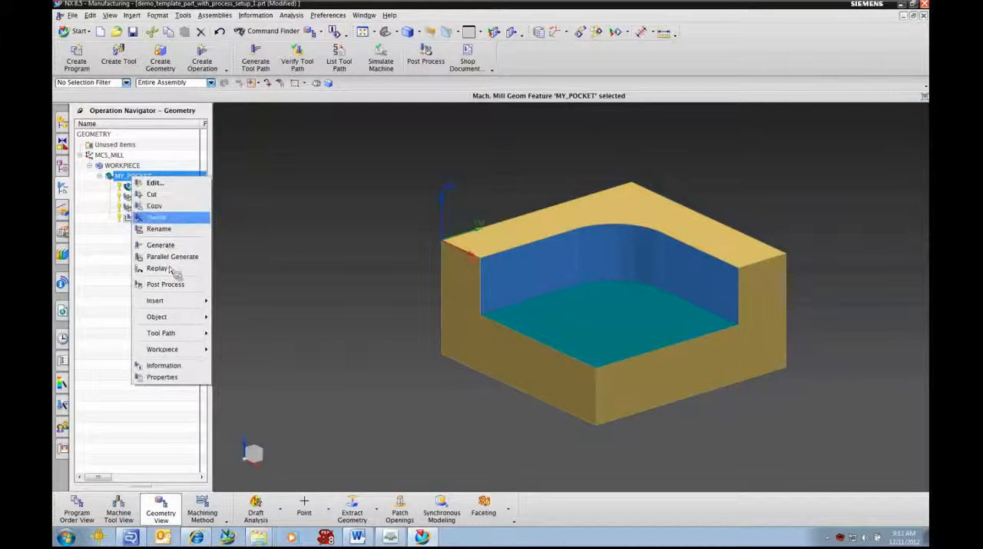
mouse_move(164, 316)
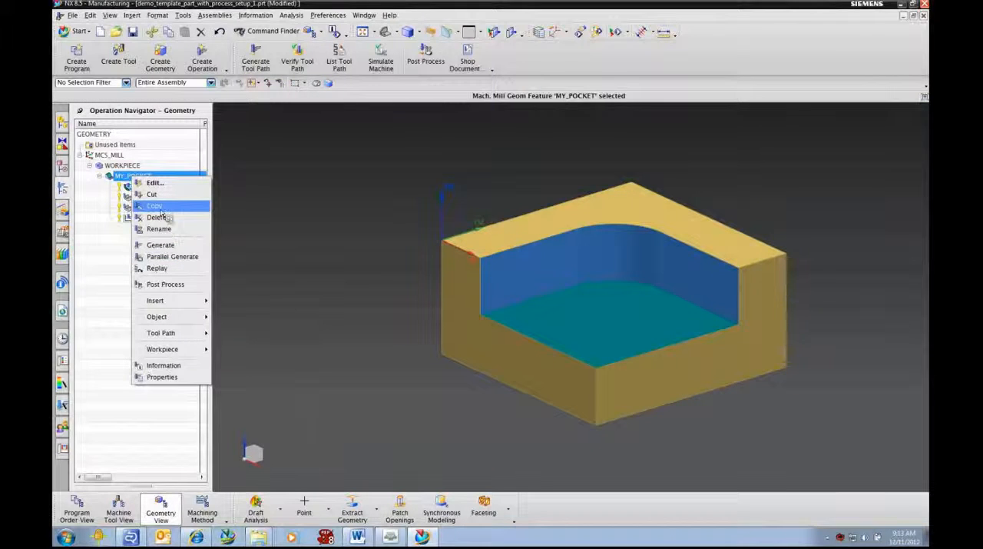
left_click(158, 208)
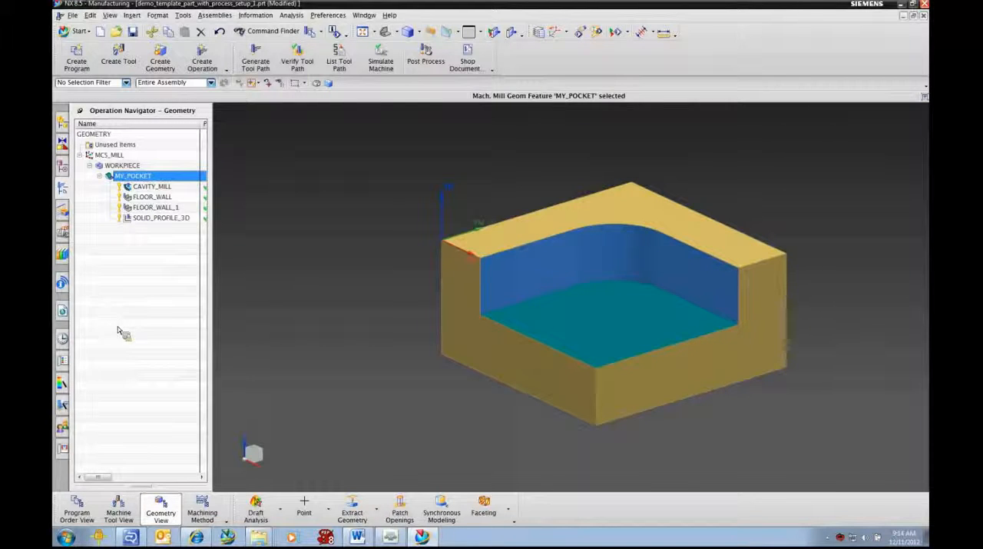
- Open the recent template part mill_contour.prt and show its operations by geometry
left_click(63, 339)
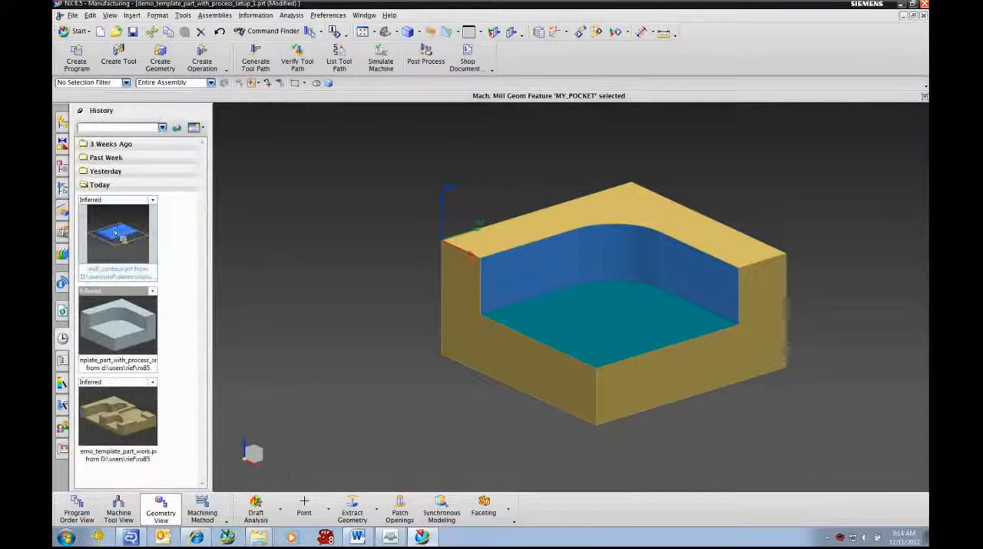
left_click(116, 233)
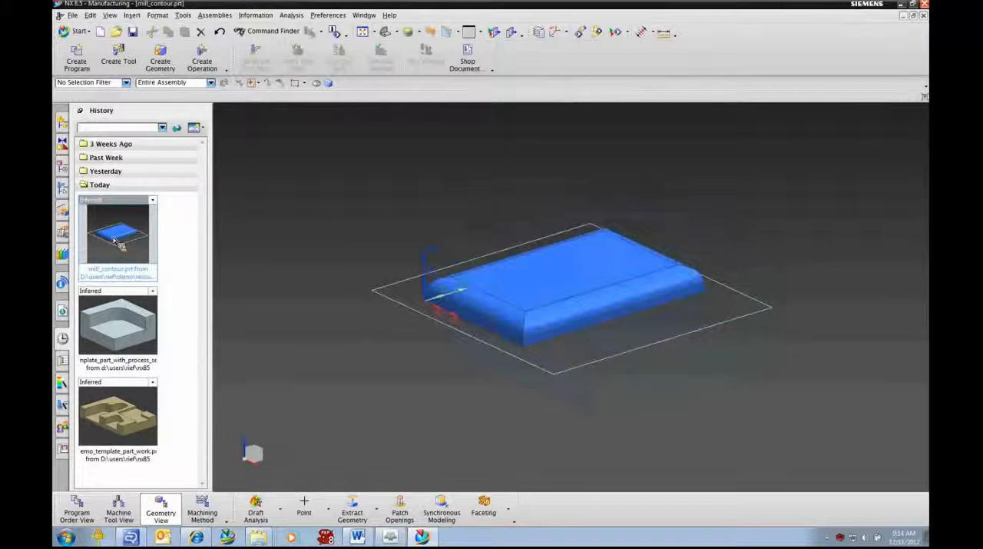
left_click(62, 187)
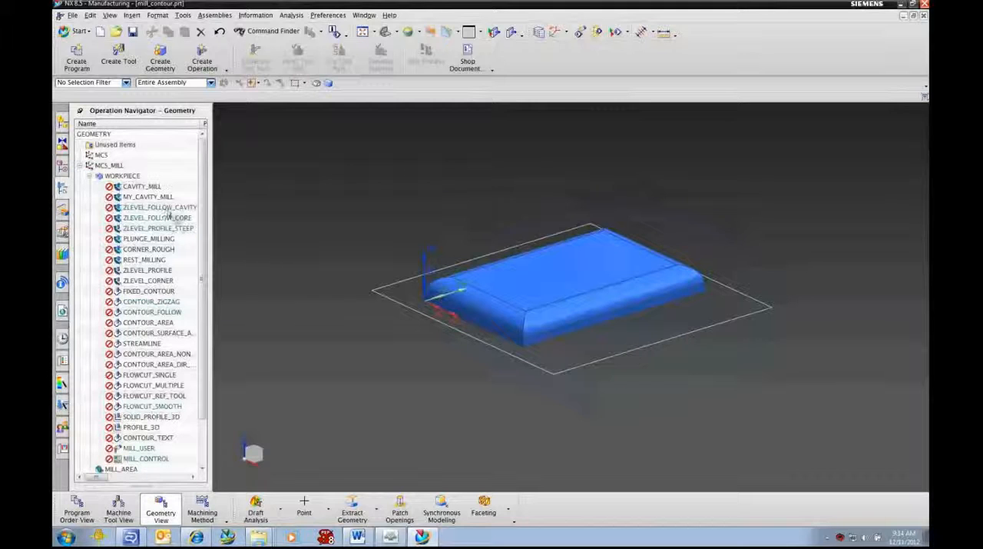
- Examine the template's contents by machine tool, program order, machining method and geometry, with MY_CAVITY_MILL selected
left_click(148, 197)
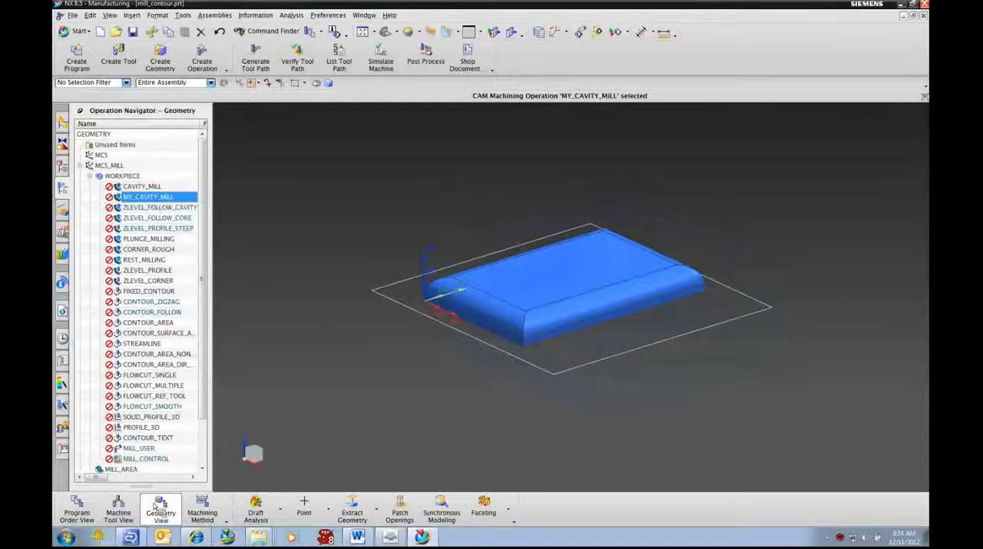
left_click(119, 510)
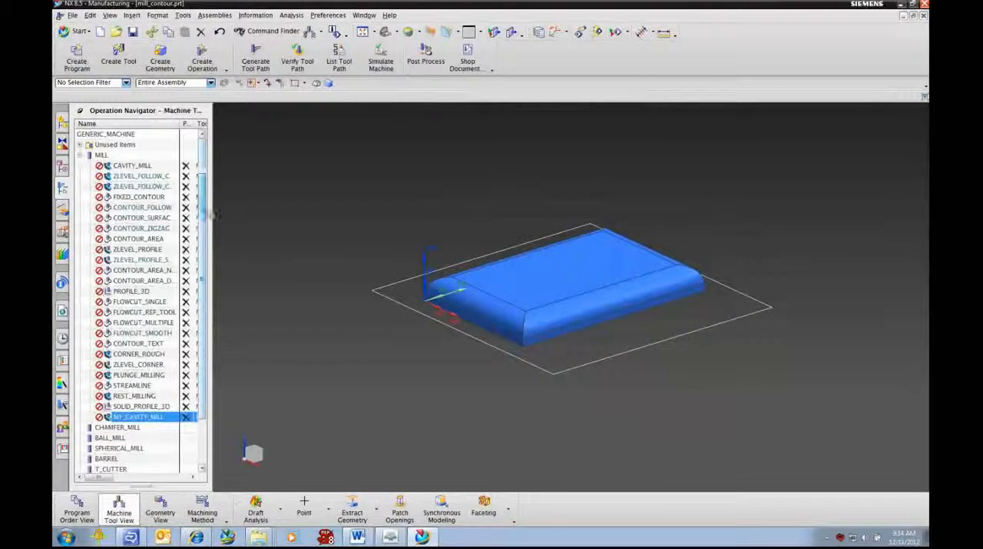
scroll(184, 384, "down", 2)
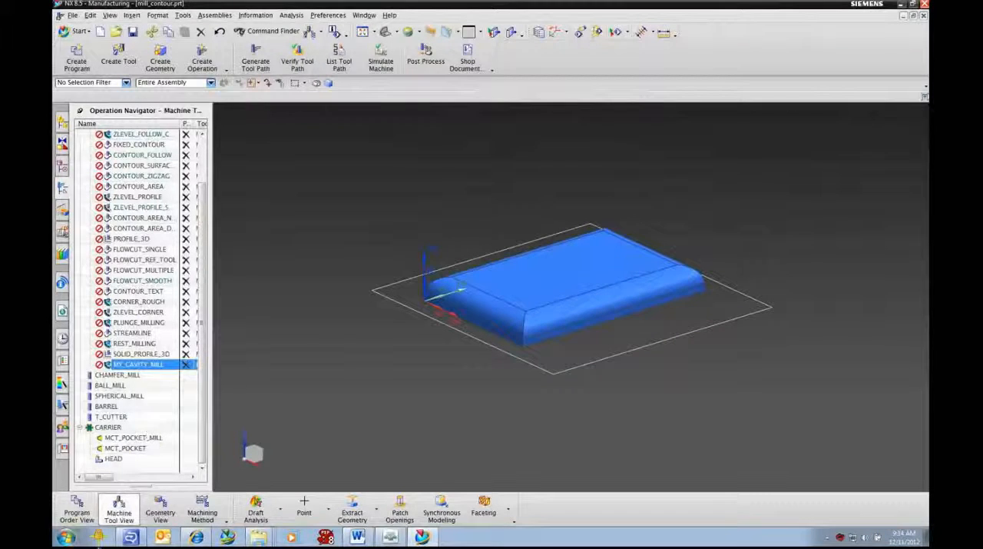
left_click(76, 510)
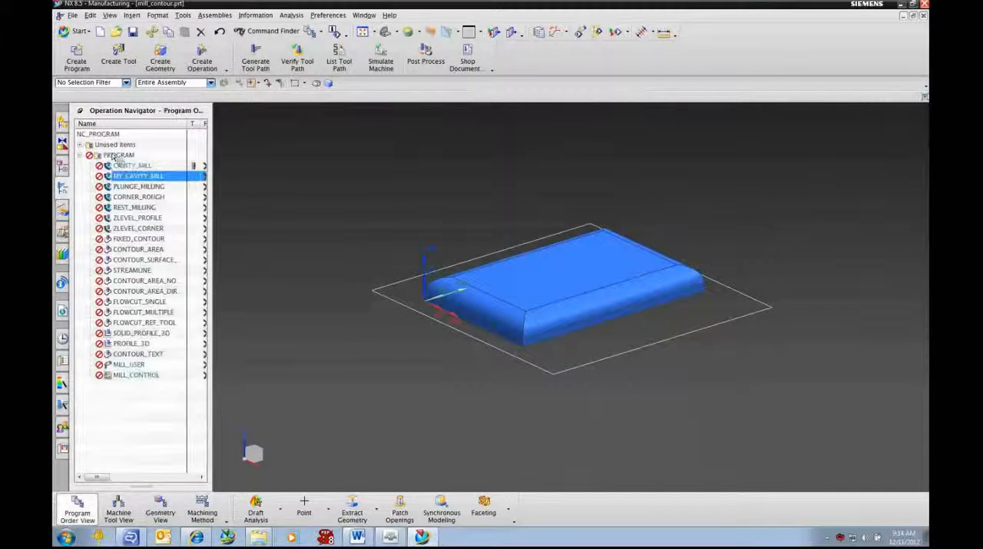
left_click(201, 513)
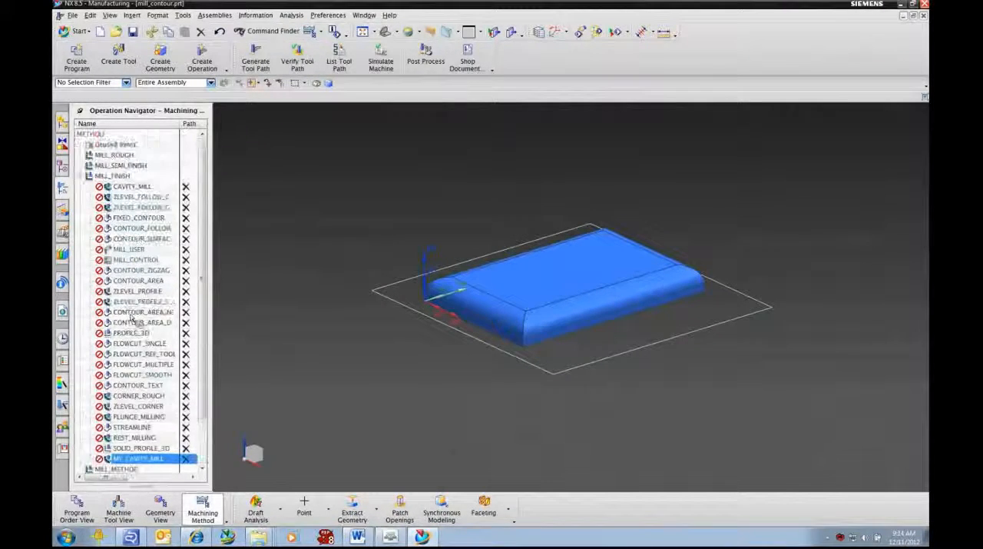
left_click(171, 514)
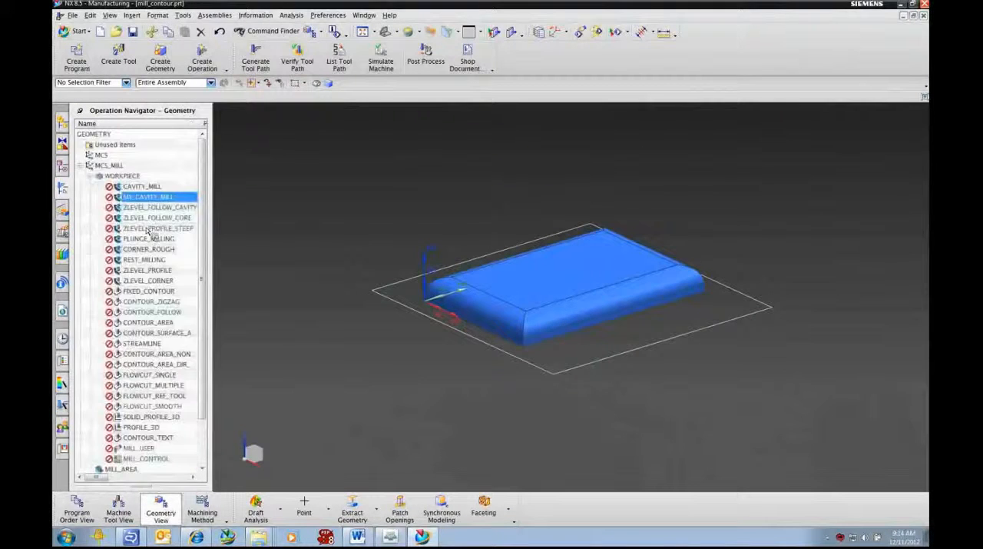
scroll(154, 384, "down", 2)
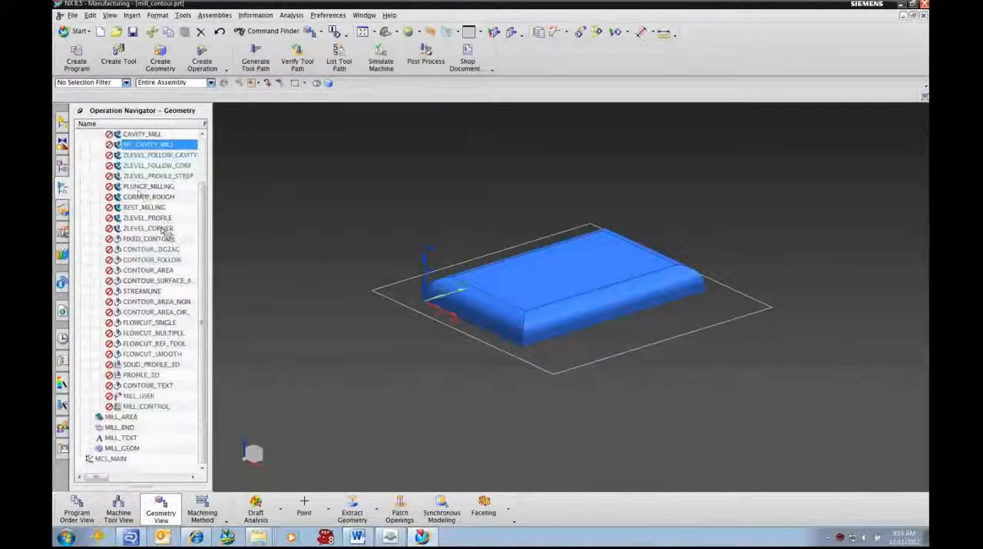
- Paste the copied MY_POCKET group after MILL_GEOM under MCS_MILL and expand it to show its operations
left_click(123, 448)
right_click(126, 442)
left_click(127, 450)
right_click(129, 454)
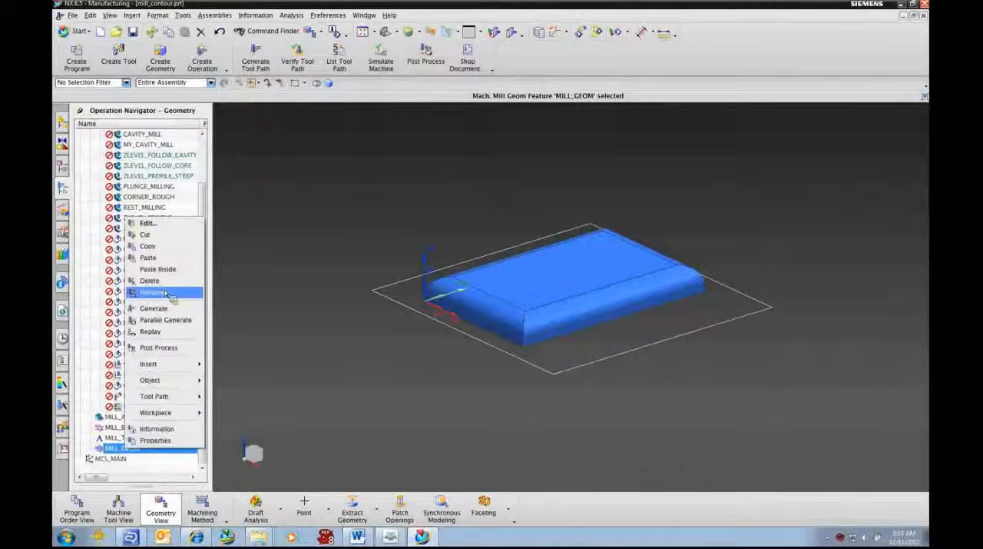
left_click(154, 260)
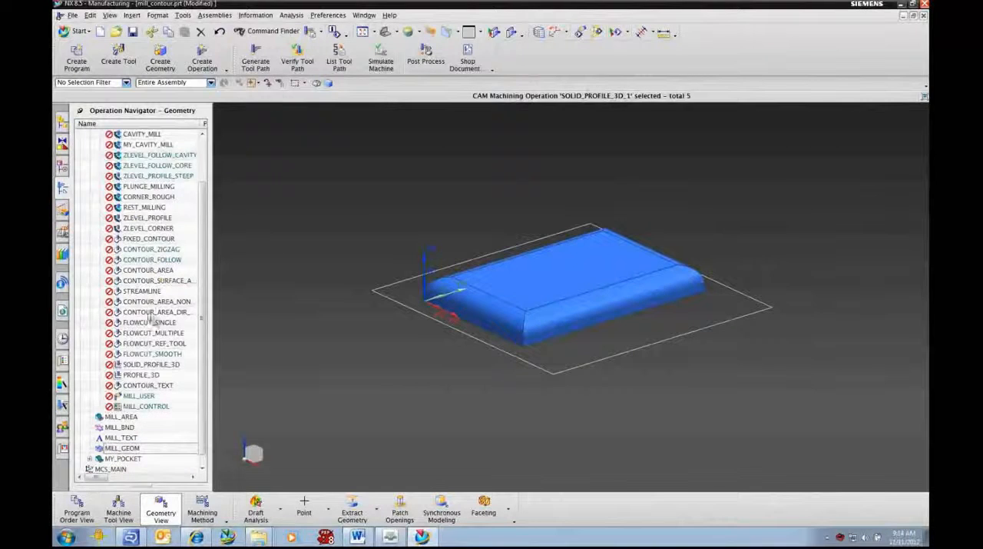
left_click(127, 458)
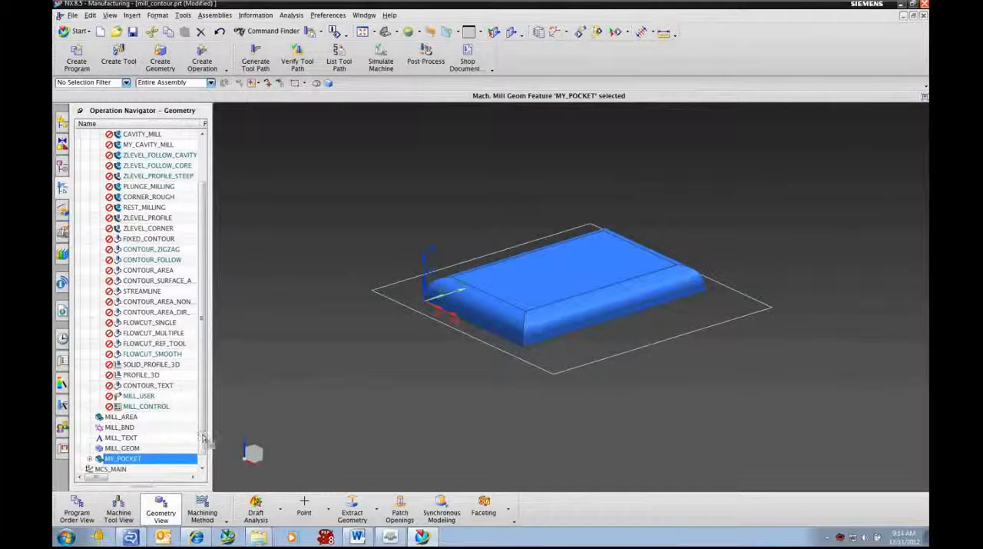
scroll(203, 444, "down", 1)
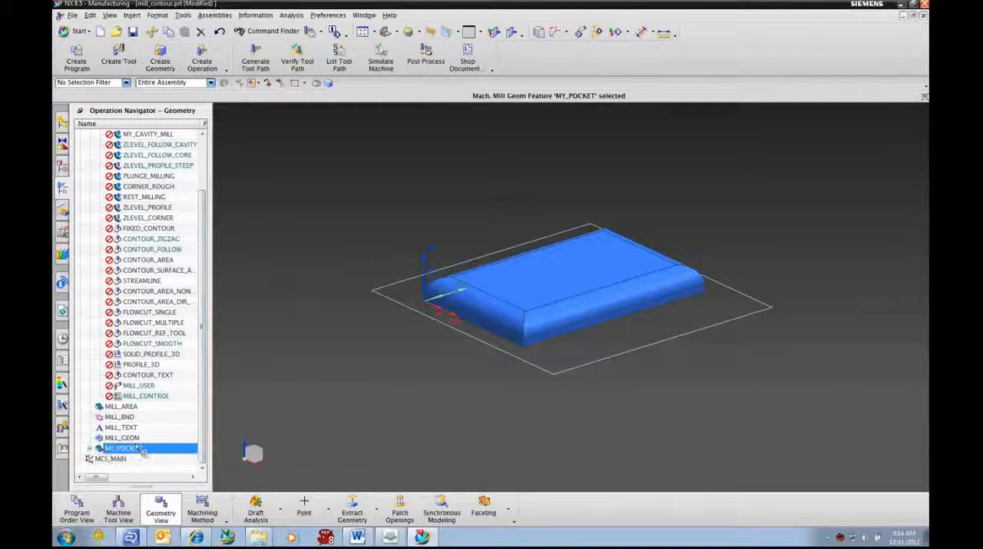
left_click(89, 449)
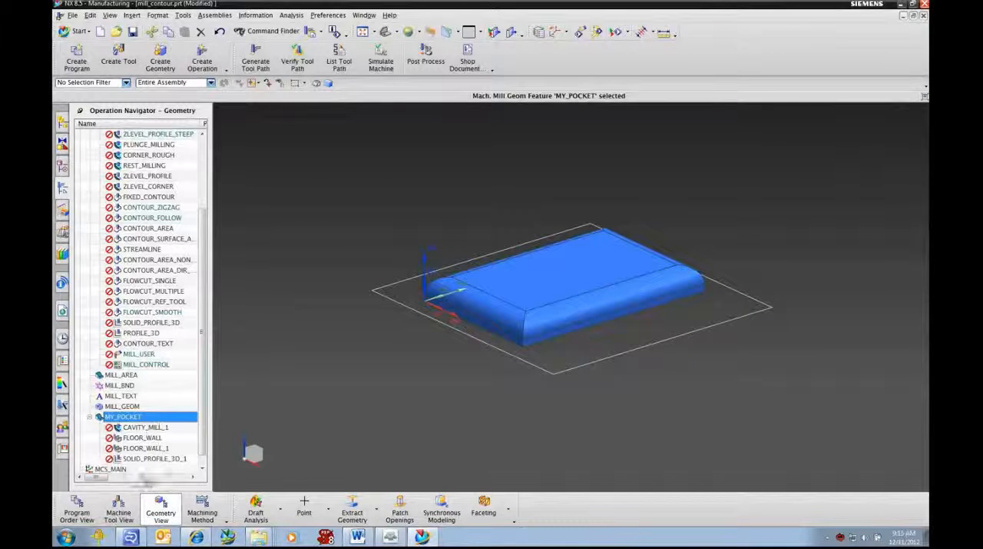
- Examine where the pasted operations sit by machine tool, machining method and program order, including MILL_FINISH_PINK and program 1234, then return to the geometry organization
left_click(119, 513)
scroll(136, 393, "down", 1)
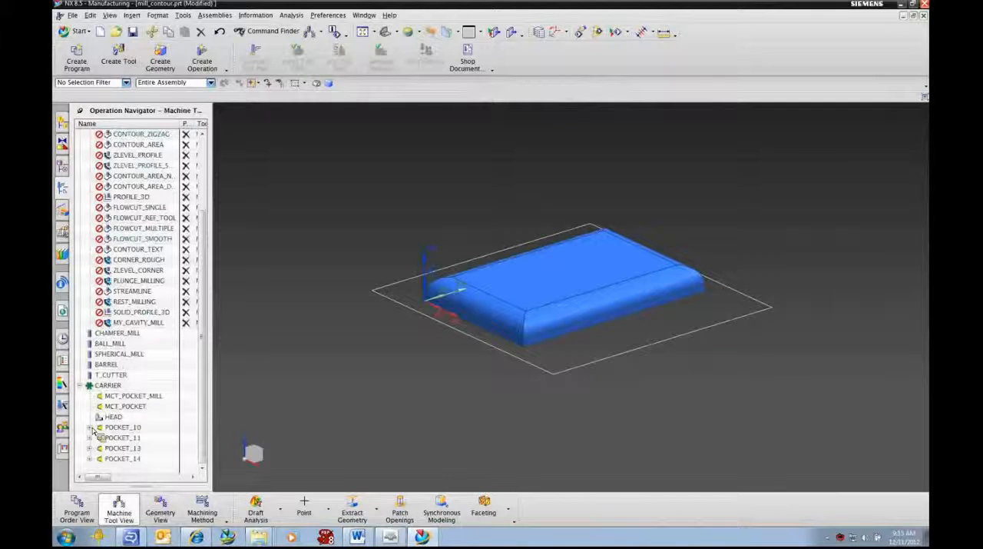
left_click_drag(93, 432, 135, 440)
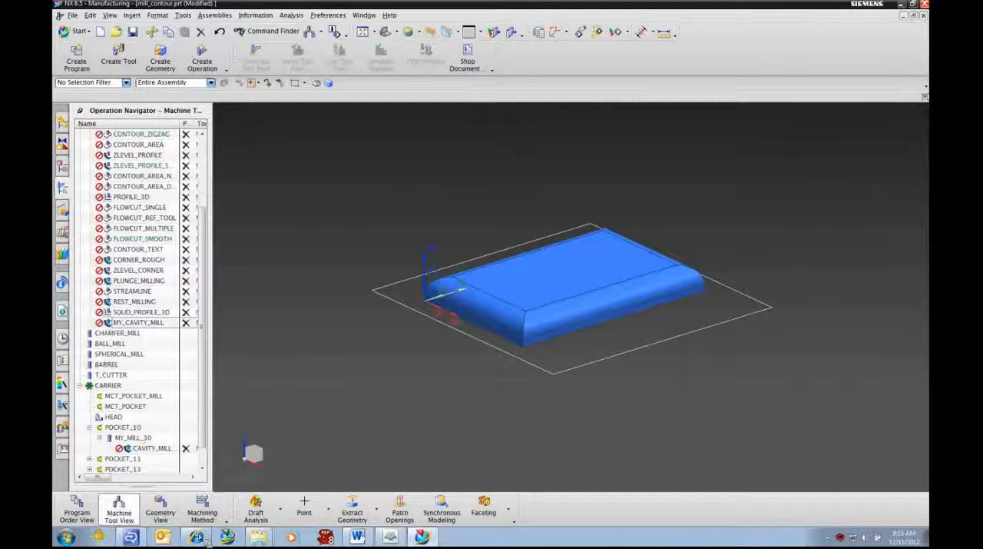
left_click(202, 508)
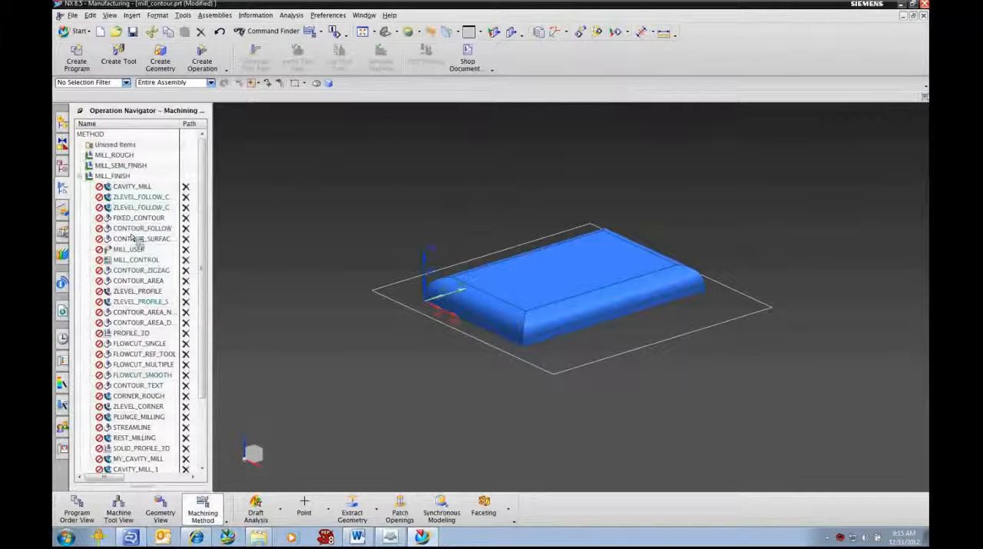
scroll(139, 241, "down", 3)
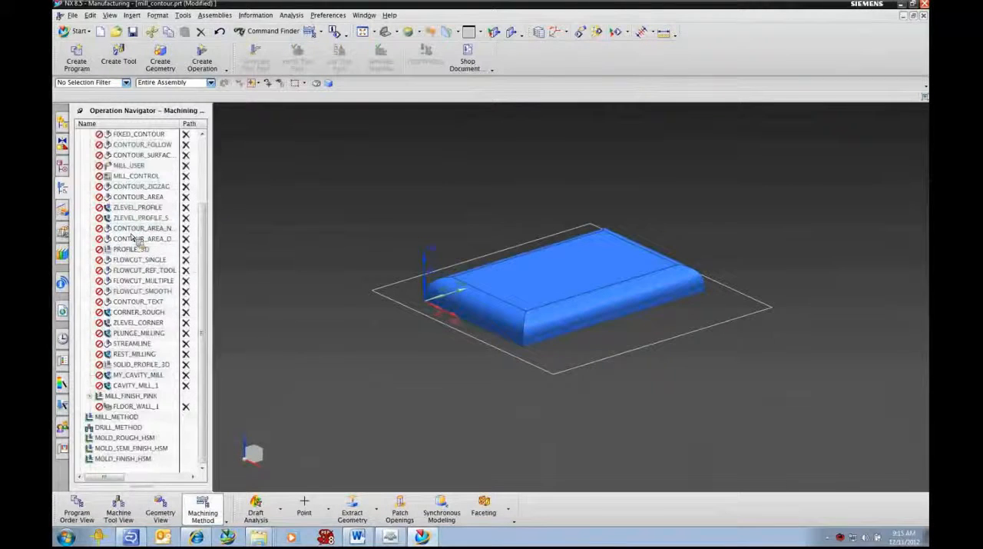
left_click(127, 396)
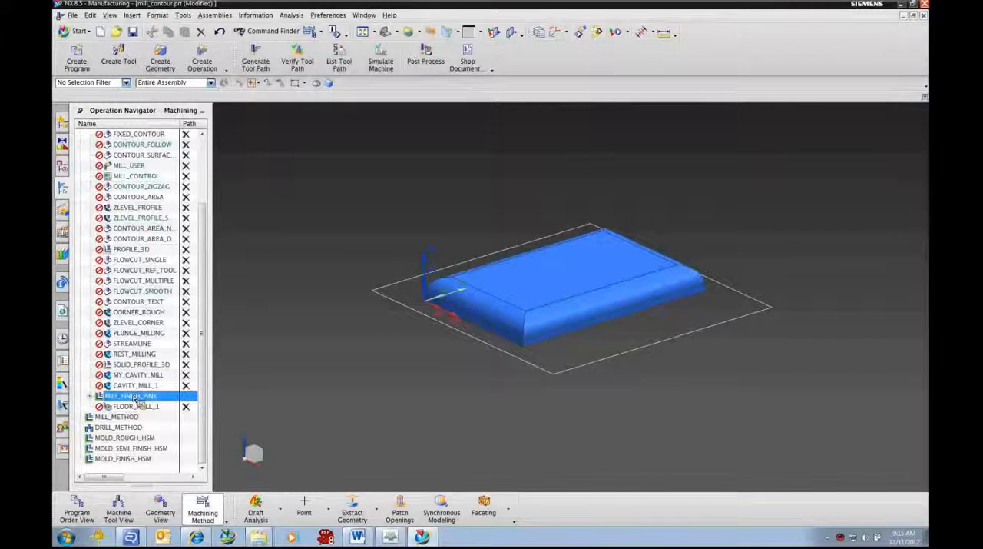
left_click(77, 511)
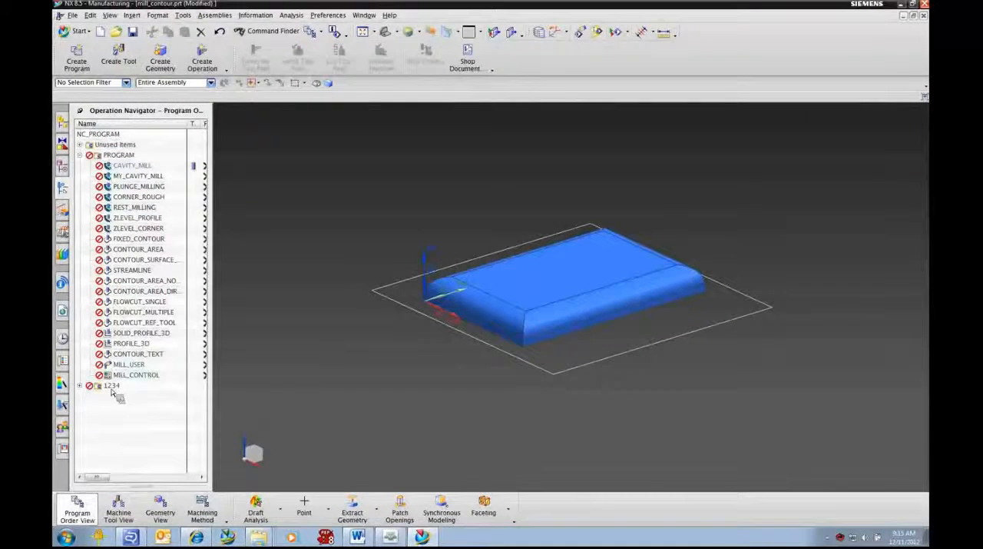
left_click(80, 385)
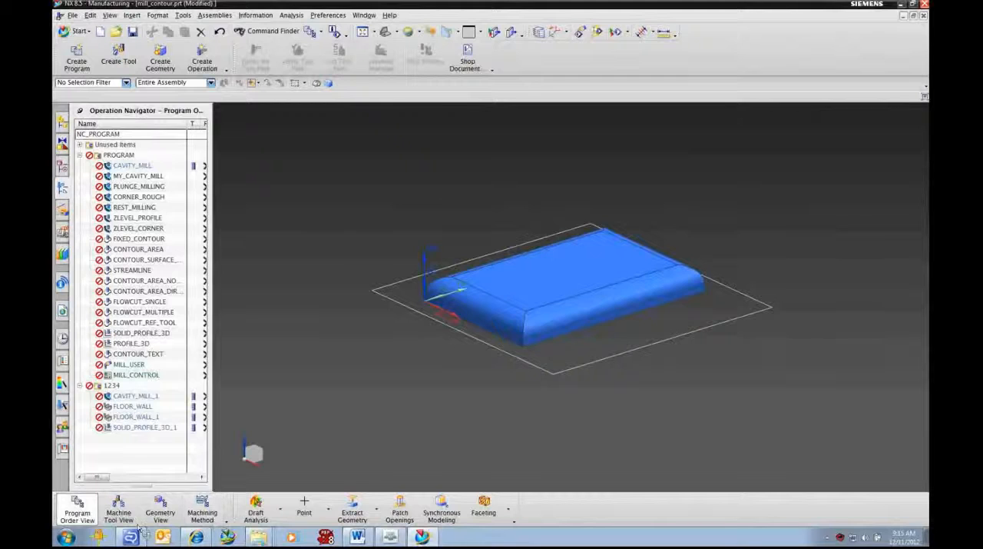
left_click(161, 513)
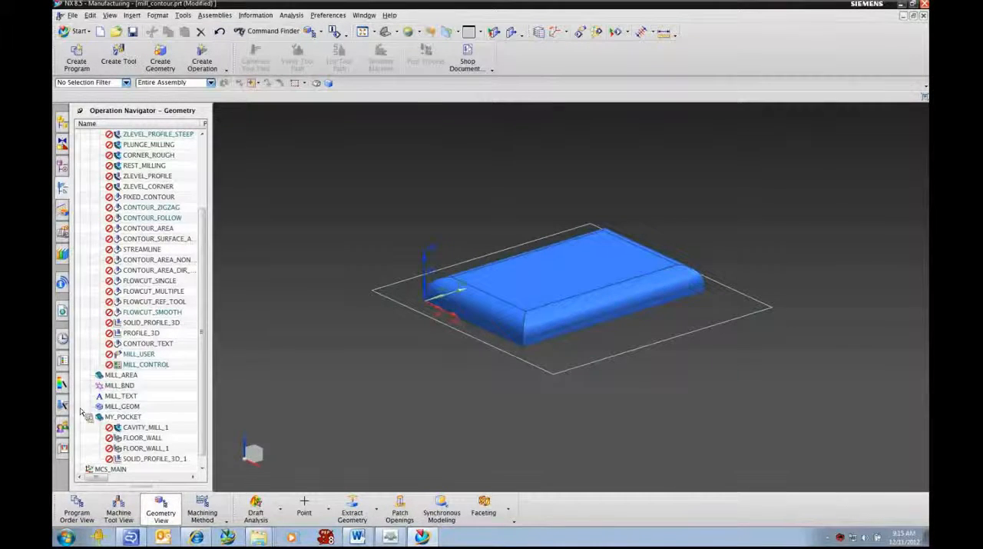
left_click(144, 427)
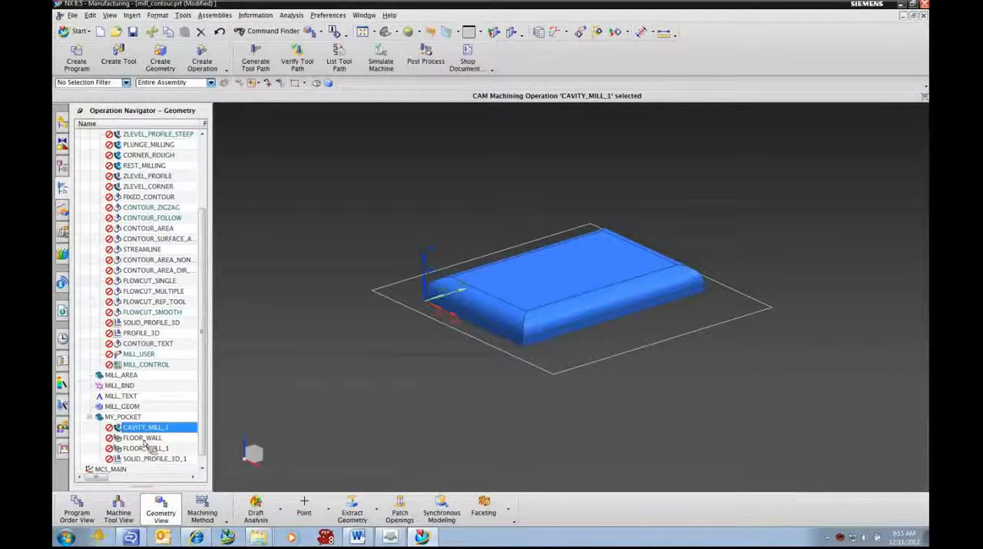
left_click(143, 437)
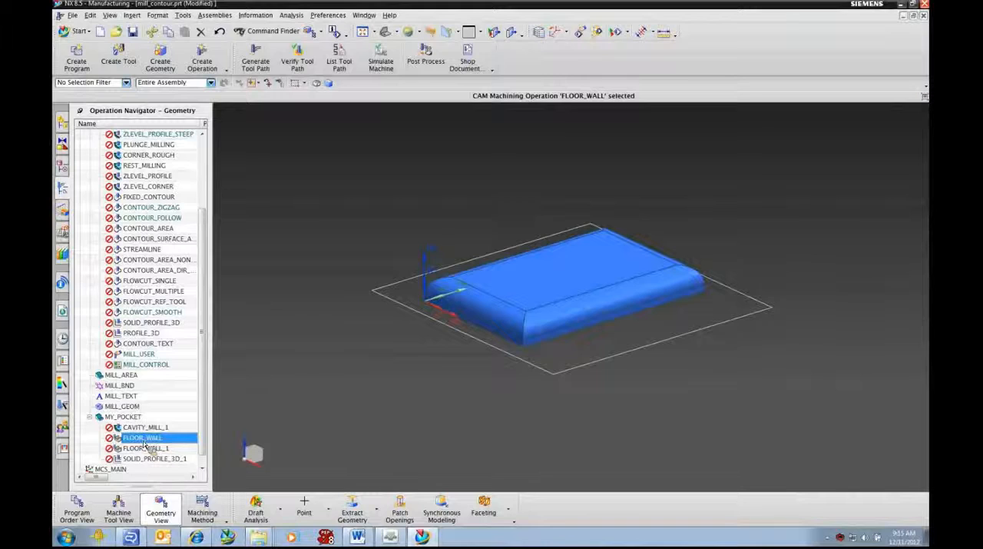
left_click(146, 448)
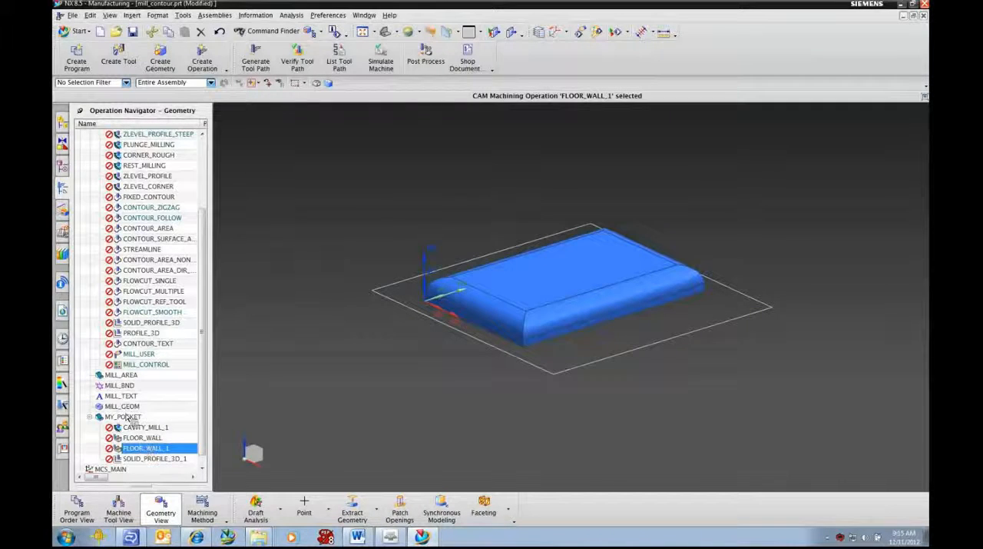
- Set the template settings of the four MY_POCKET operations: turn off "Object can be used as a template" and enable "Create if Parent is created"
left_click(151, 430)
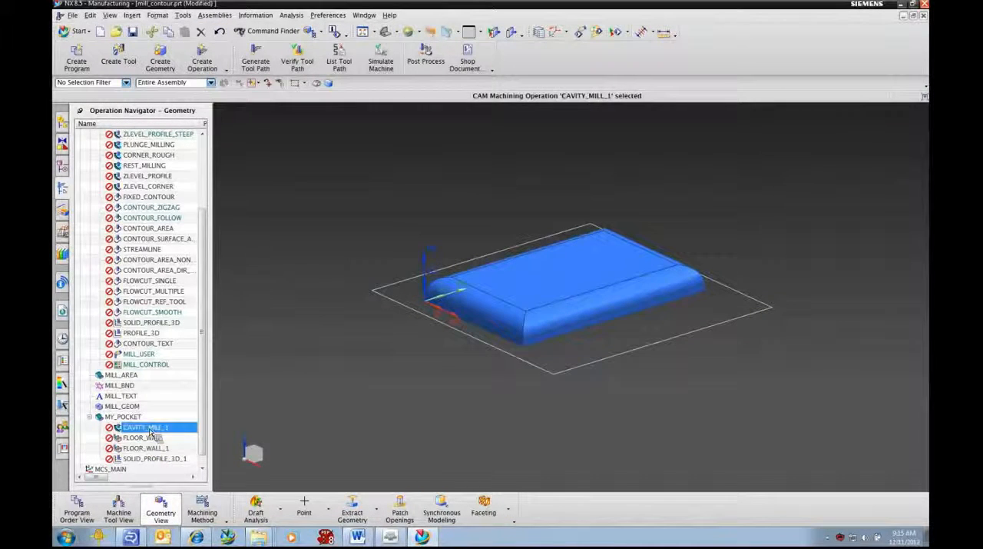
left_click(153, 458, "shift")
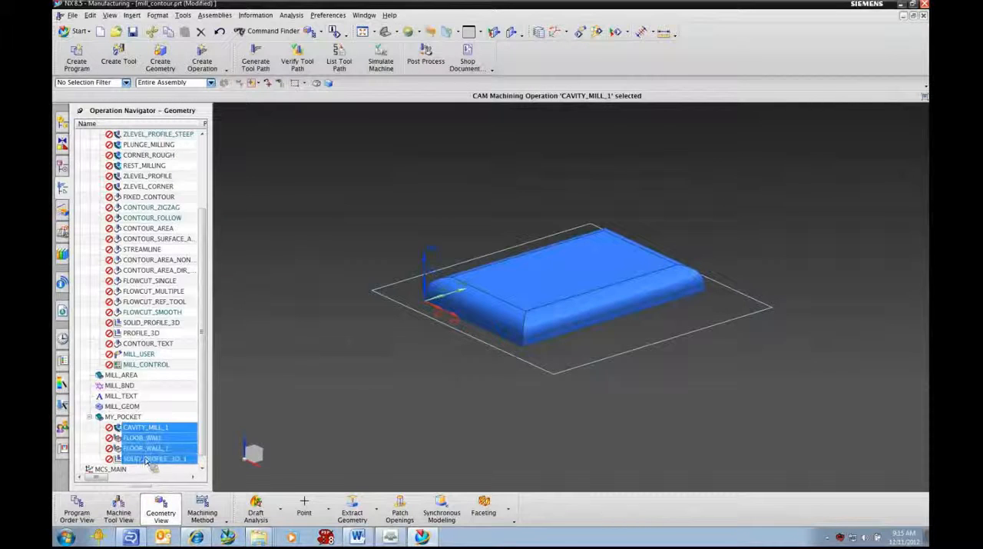
right_click(154, 434)
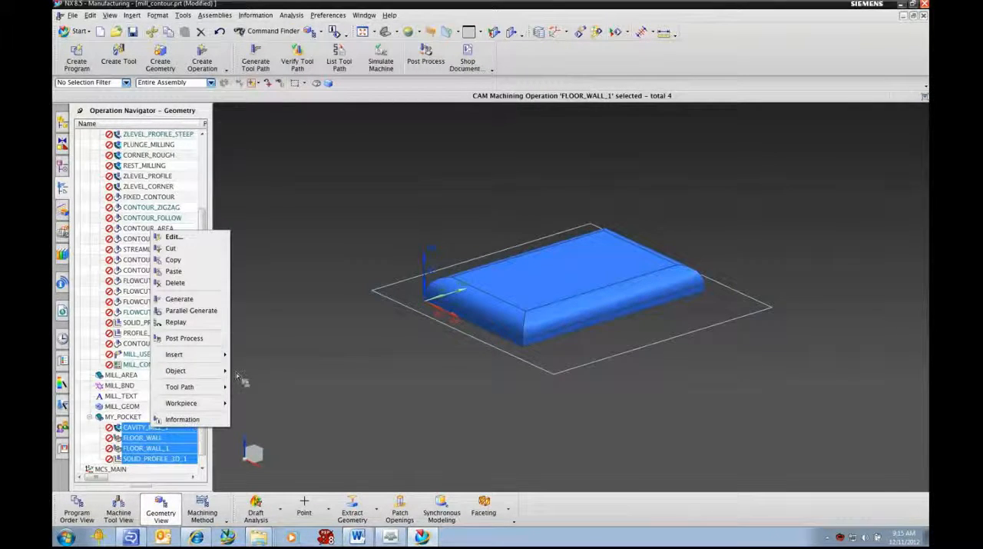
mouse_move(233, 374)
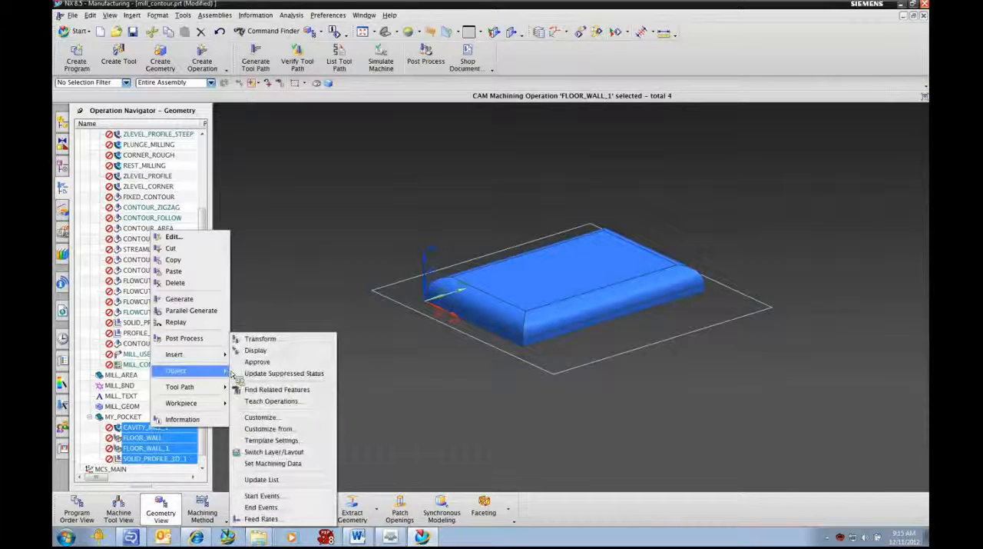
left_click(282, 440)
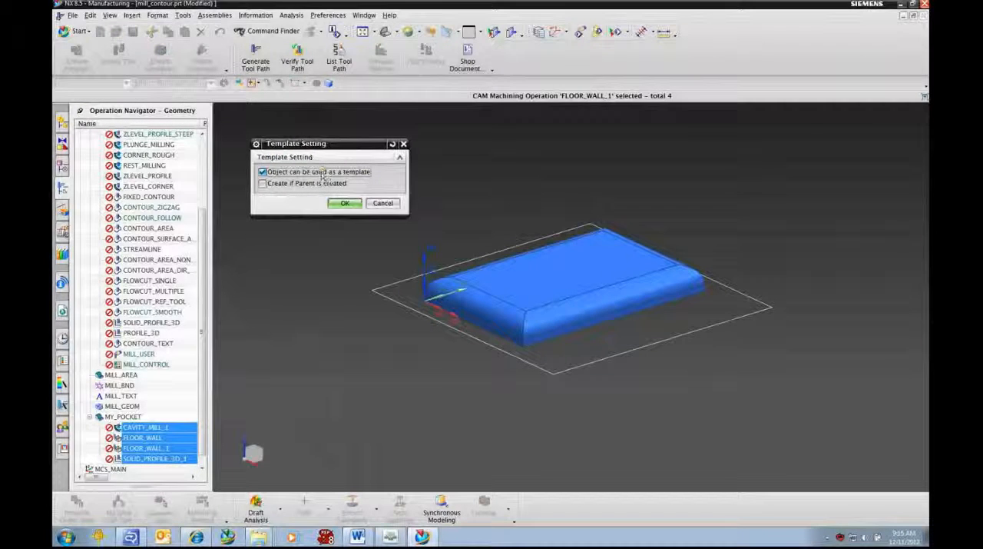
left_click(262, 172)
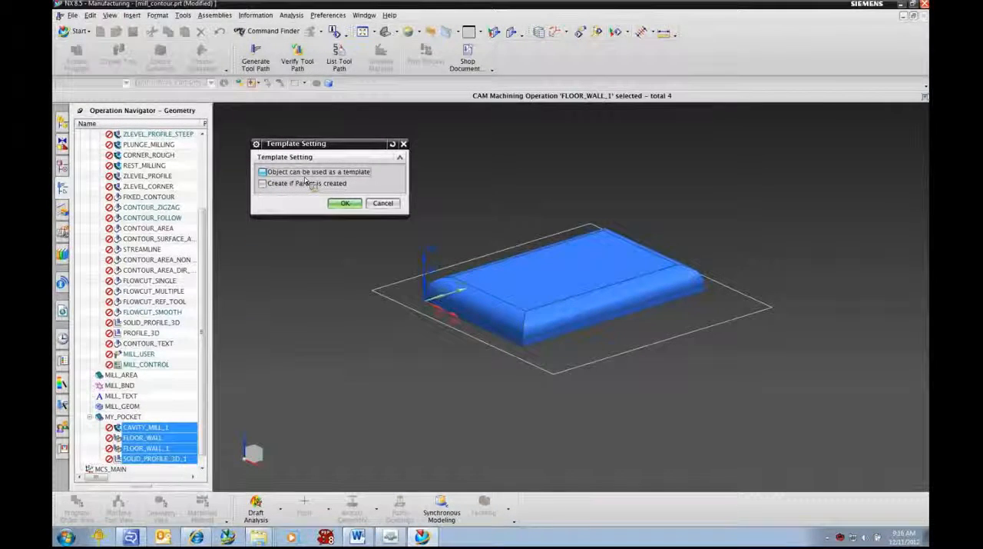
left_click(263, 184)
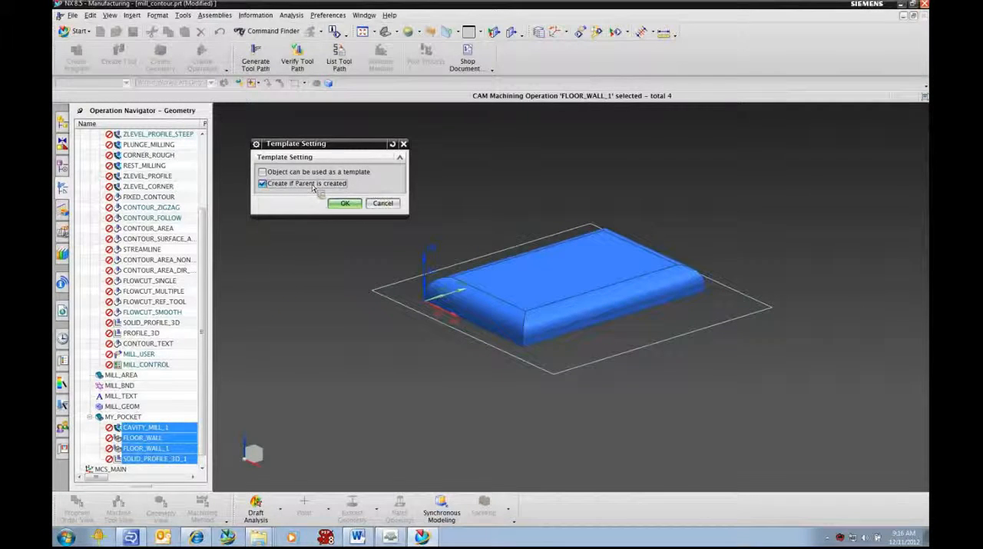
left_click(345, 203)
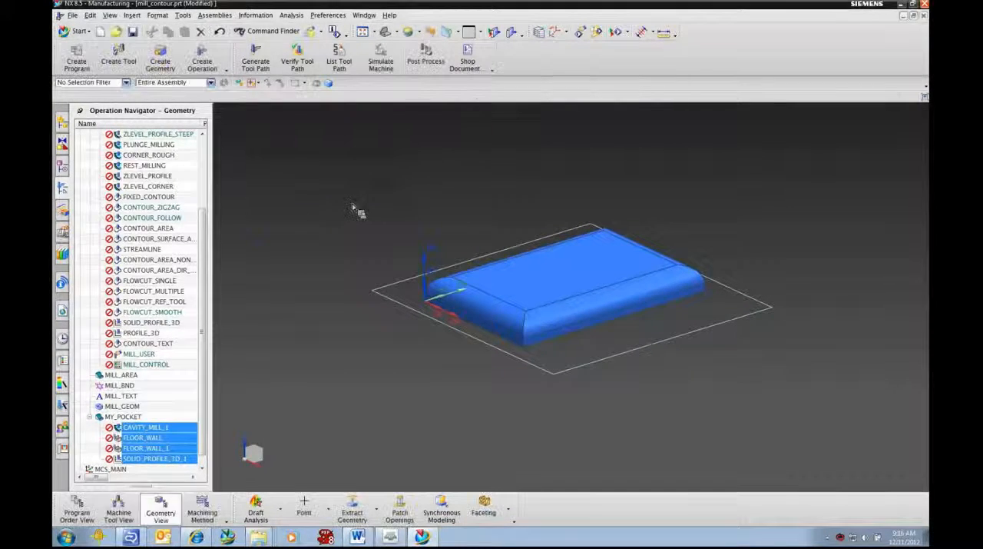
- Accept MY_POCKET's template settings with only "Object can be used as a template" enabled, and collapse WORKPIECE in the geometry tree
left_click(123, 419)
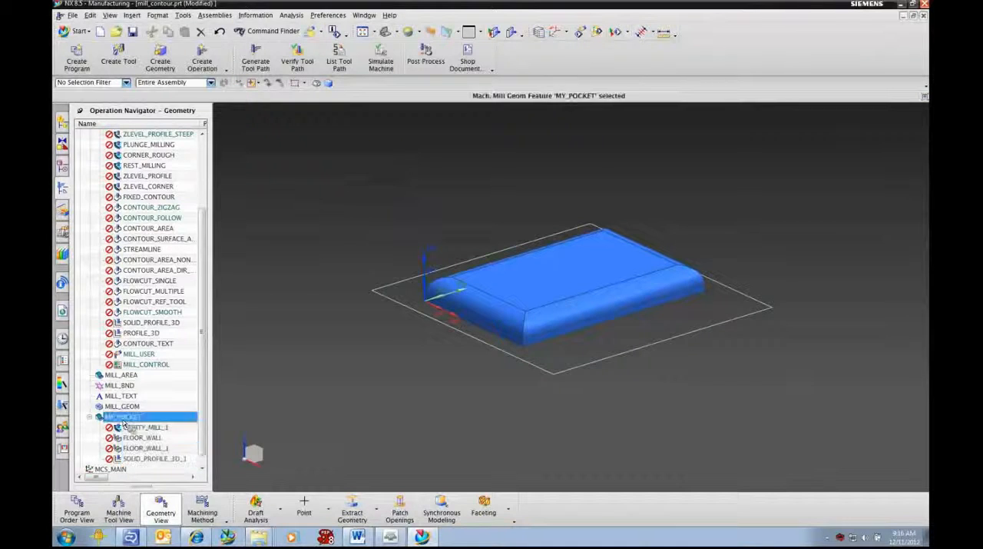
right_click(123, 421)
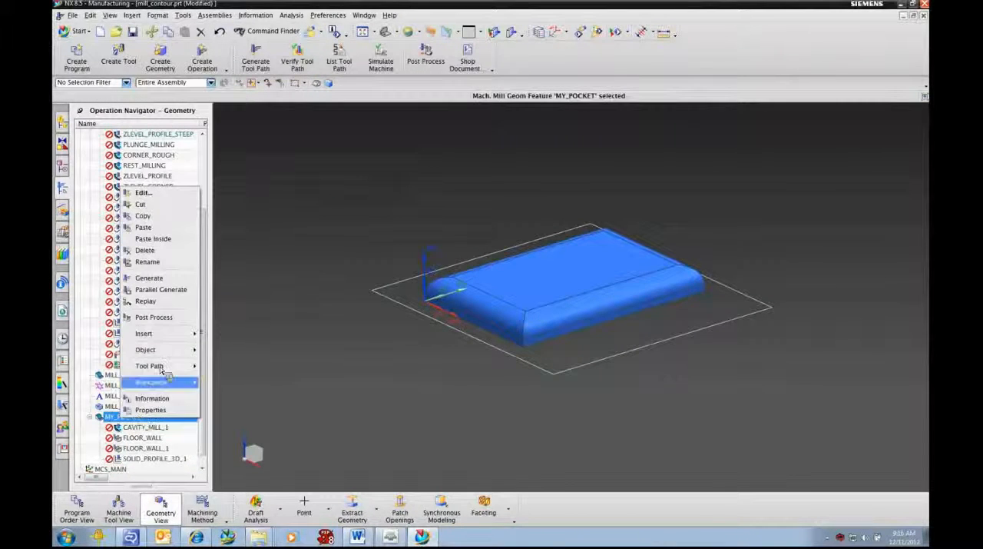
mouse_move(169, 351)
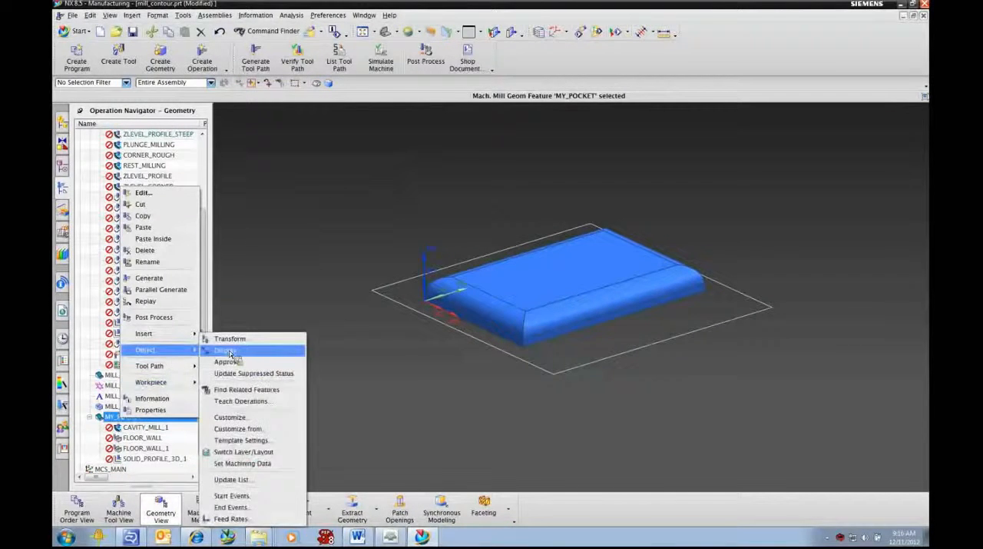
left_click(240, 439)
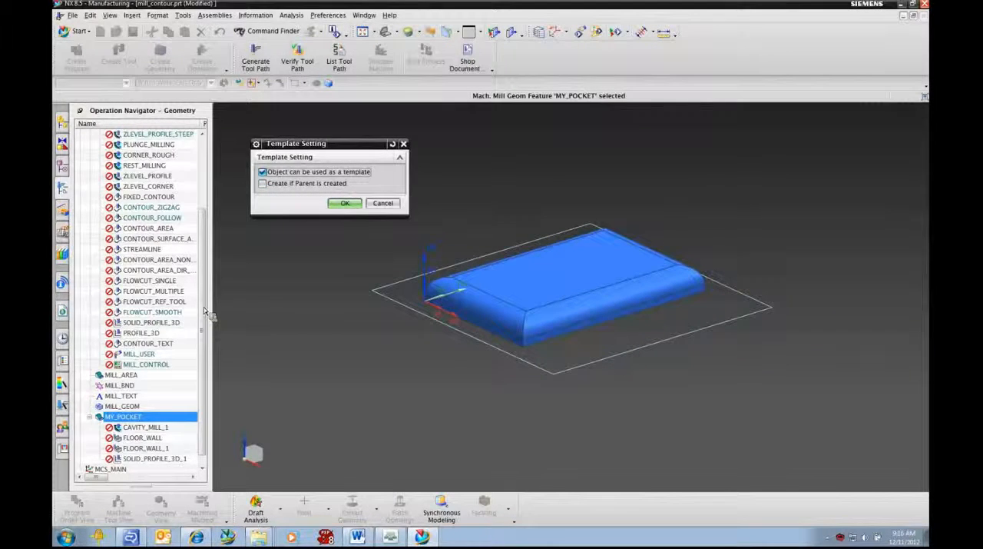
scroll(206, 308, "up", 3)
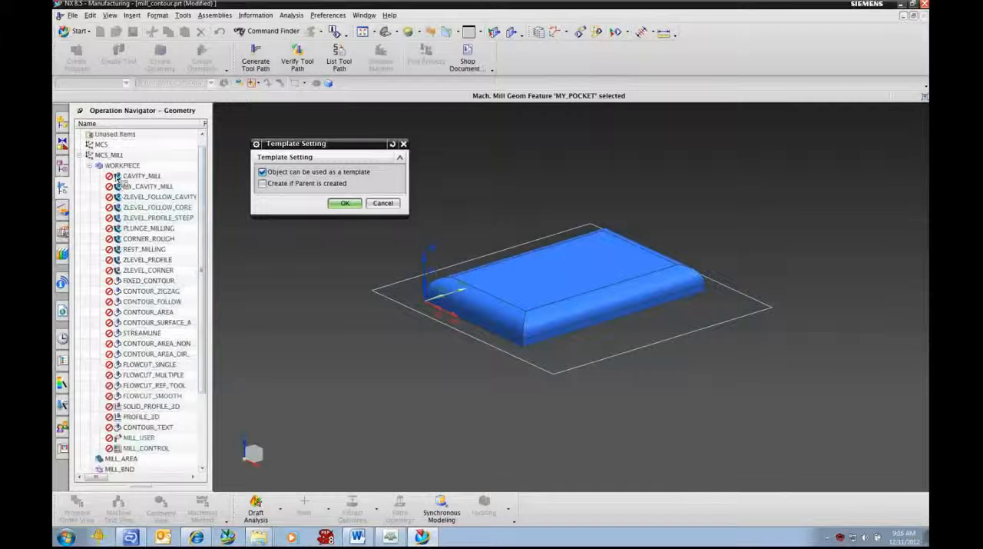
left_click(98, 167)
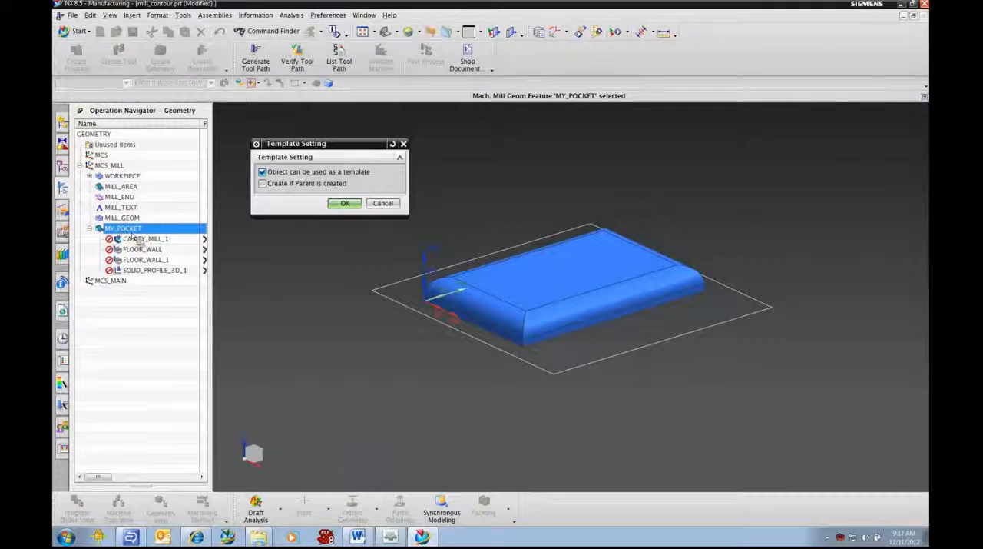
left_click(345, 204)
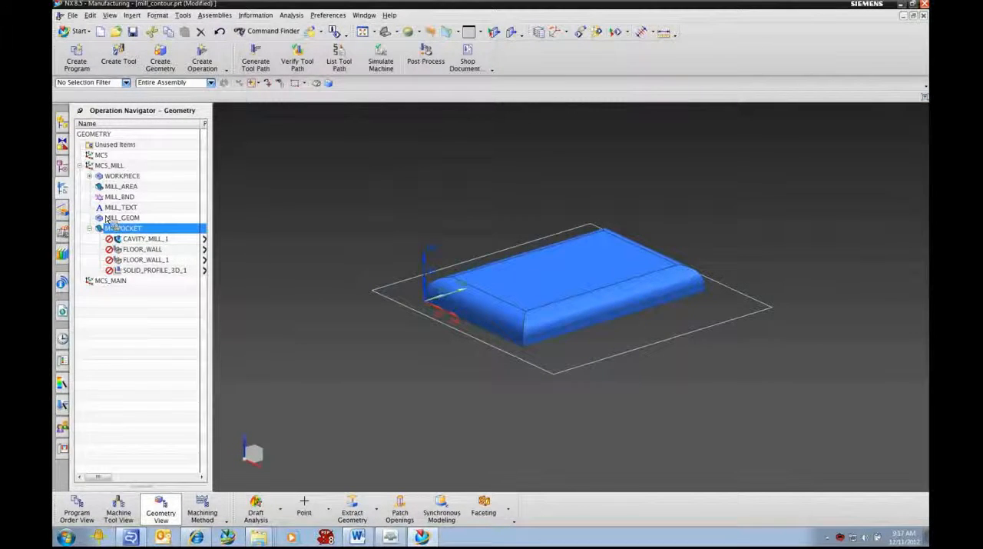
- Copy the NX$CAM_TEMPLATE attribute category from the properties of the MY_CAVITY_MILL operation under WORKPIECE
left_click(91, 177)
left_click(146, 197)
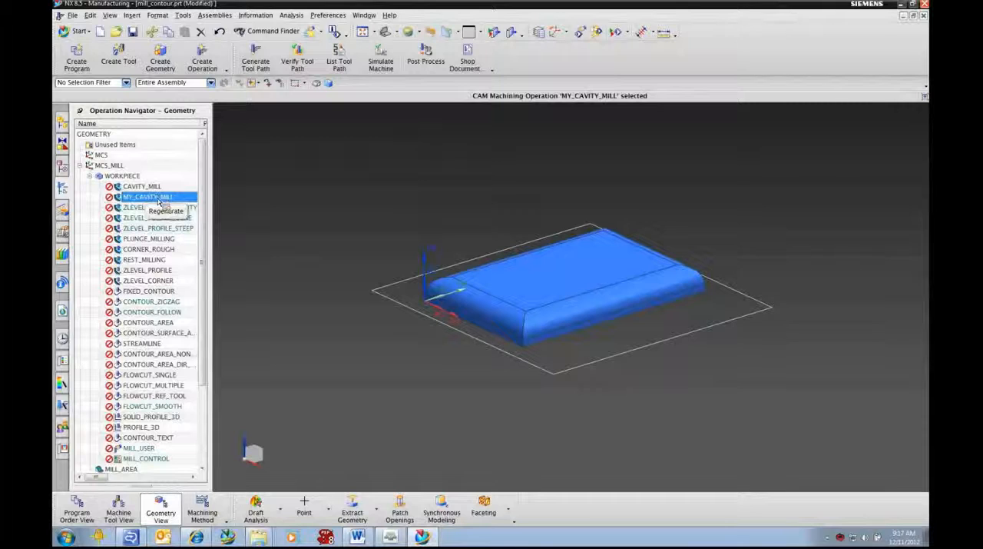
right_click(156, 197)
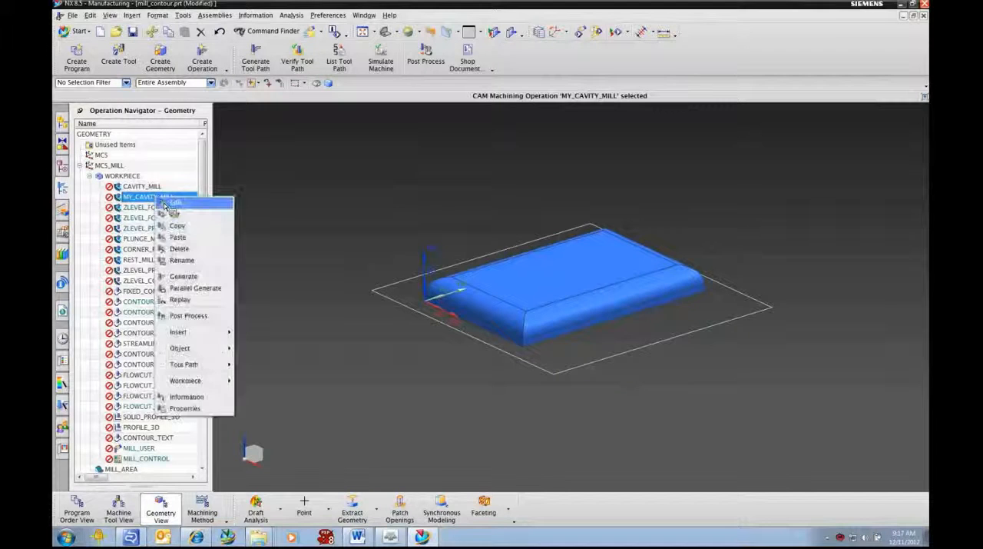
left_click(185, 408)
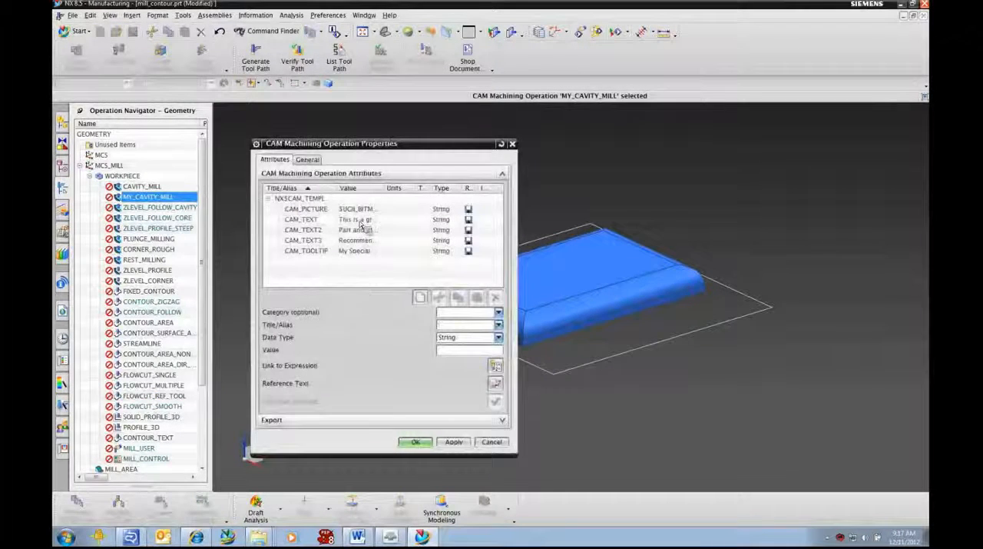
left_click(367, 213)
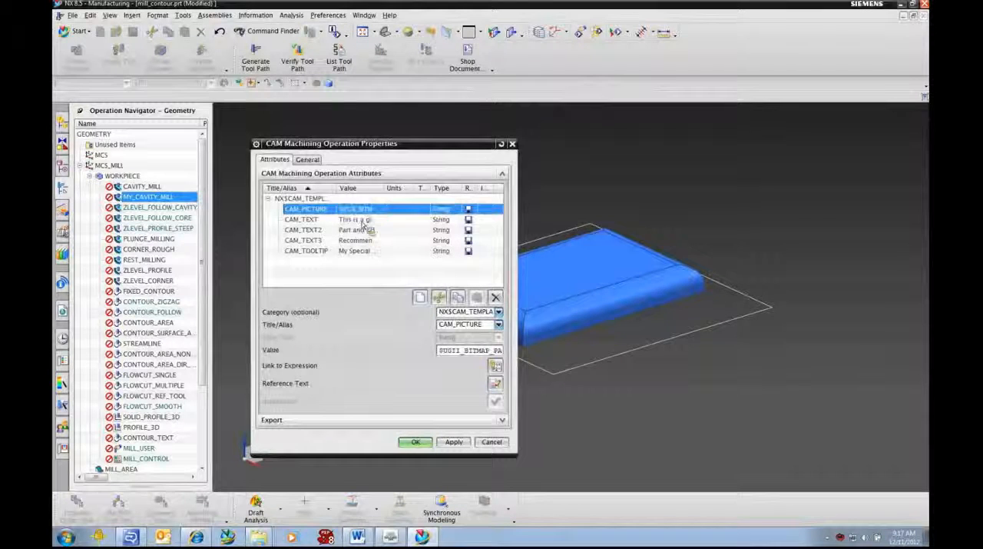
left_click(364, 222)
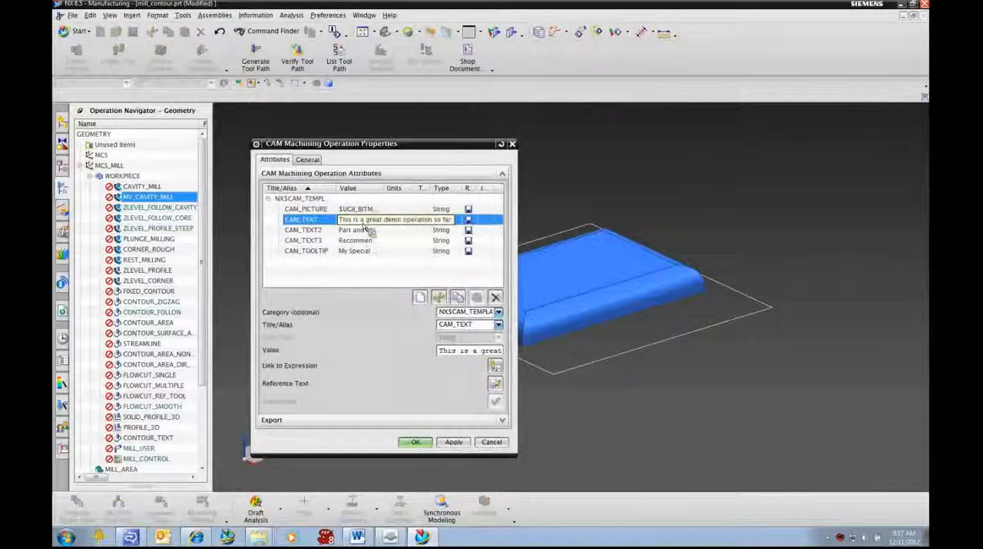
left_click(367, 230)
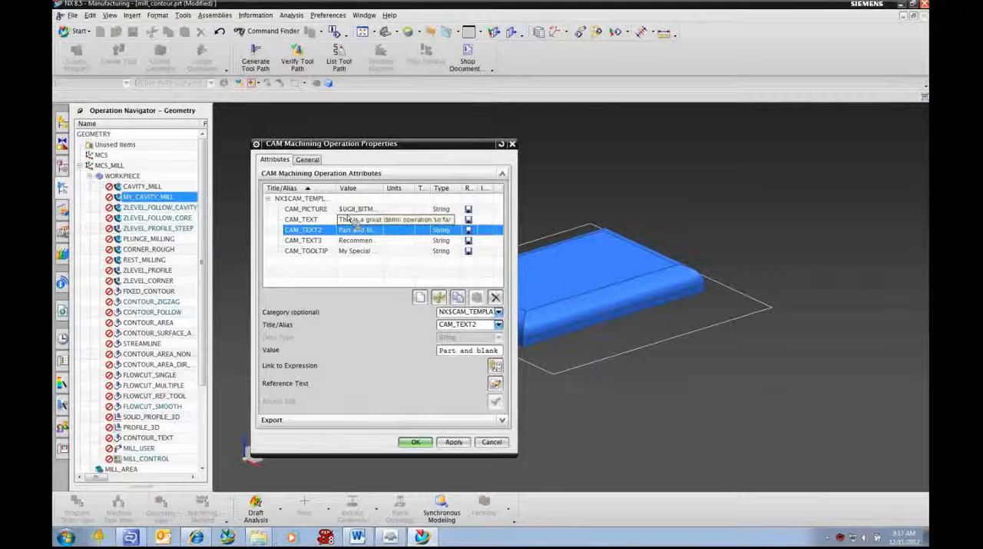
left_click(311, 201)
right_click(311, 202)
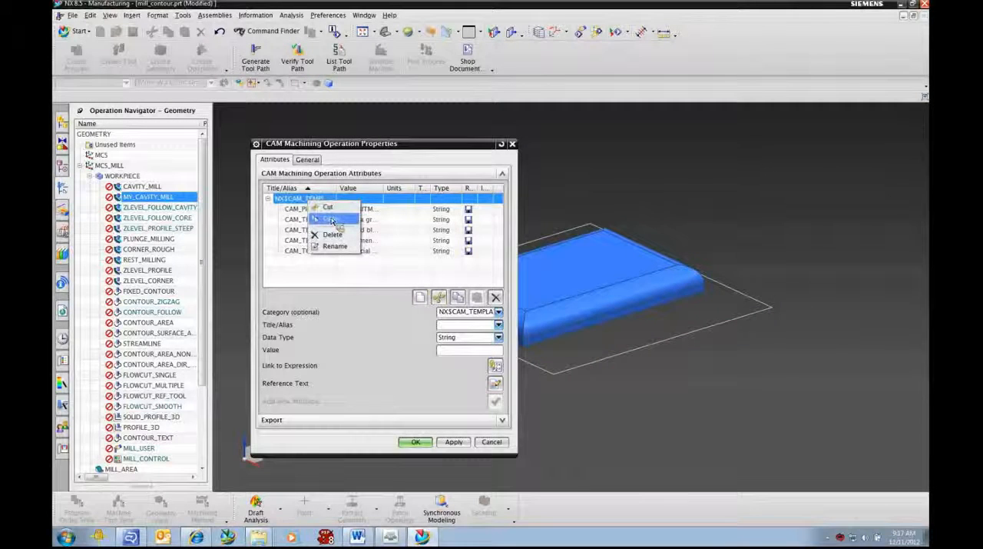
left_click(332, 220)
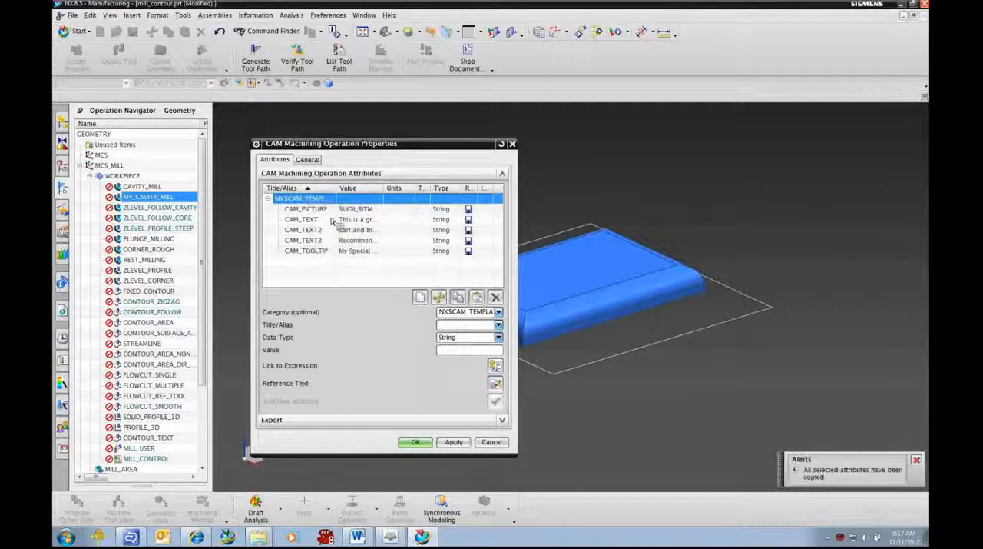
left_click(416, 442)
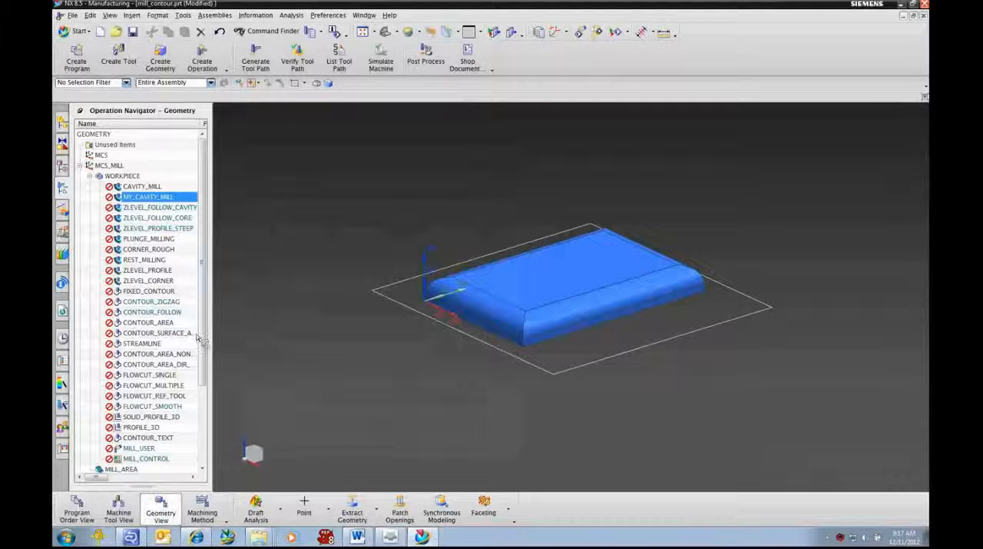
- Collapse WORKPIECE and paste the copied NX$CAM_TEMPLATE attributes into the properties of the MY_POCKET geometry group
left_click(90, 177)
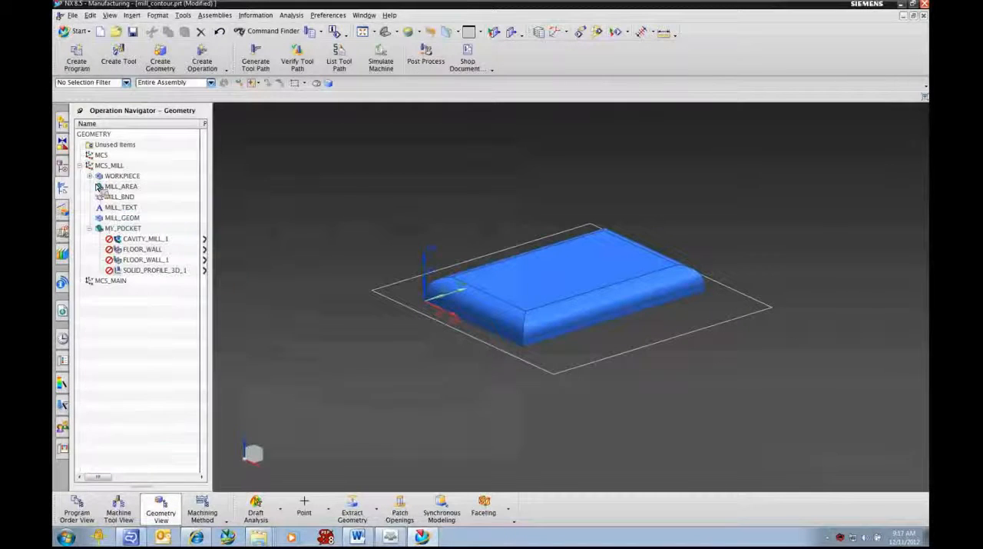
left_click(120, 230)
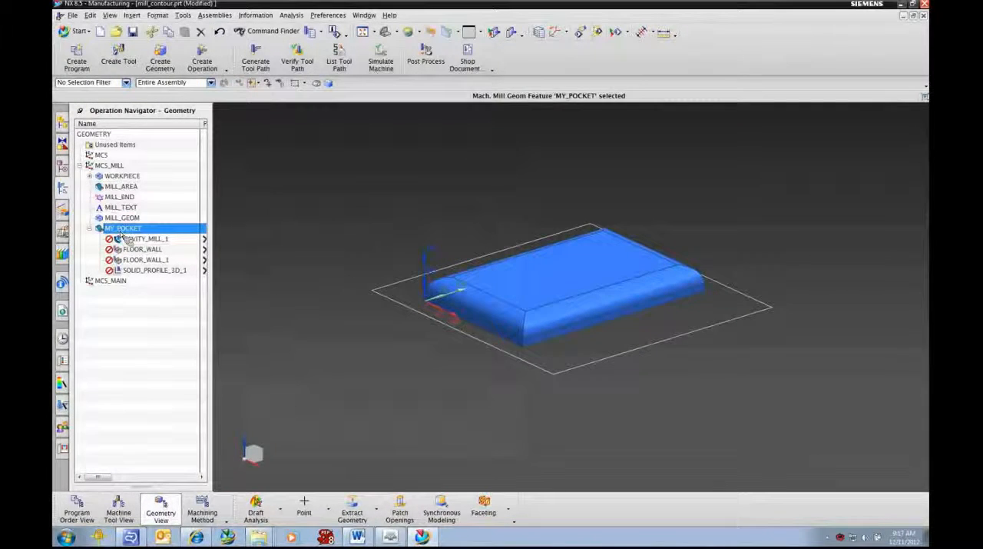
right_click(132, 229)
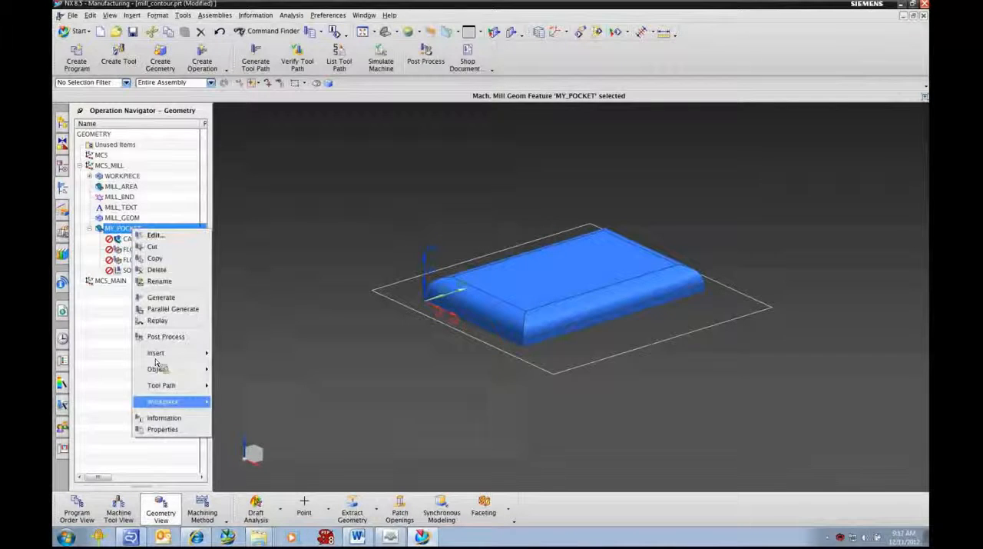
left_click(165, 429)
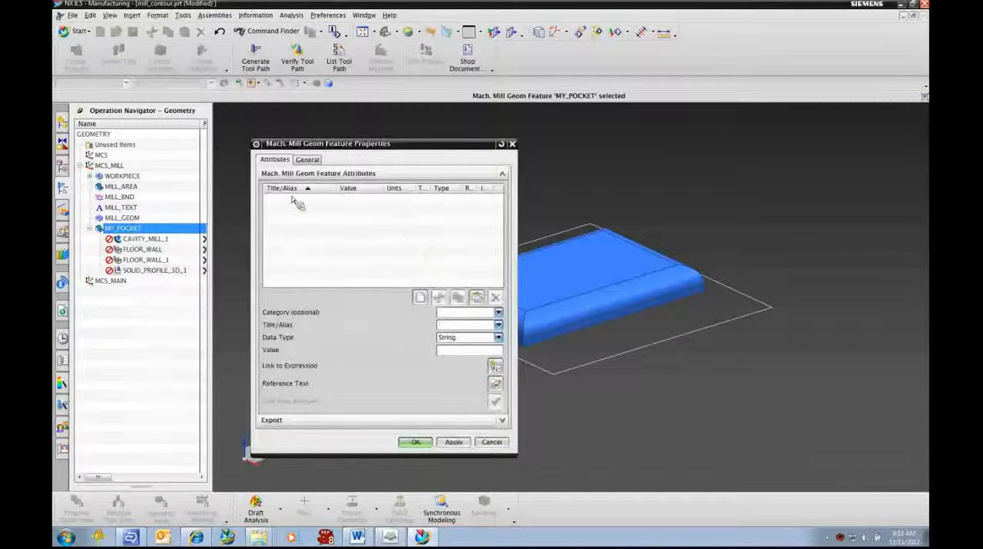
right_click(346, 231)
left_click(348, 265)
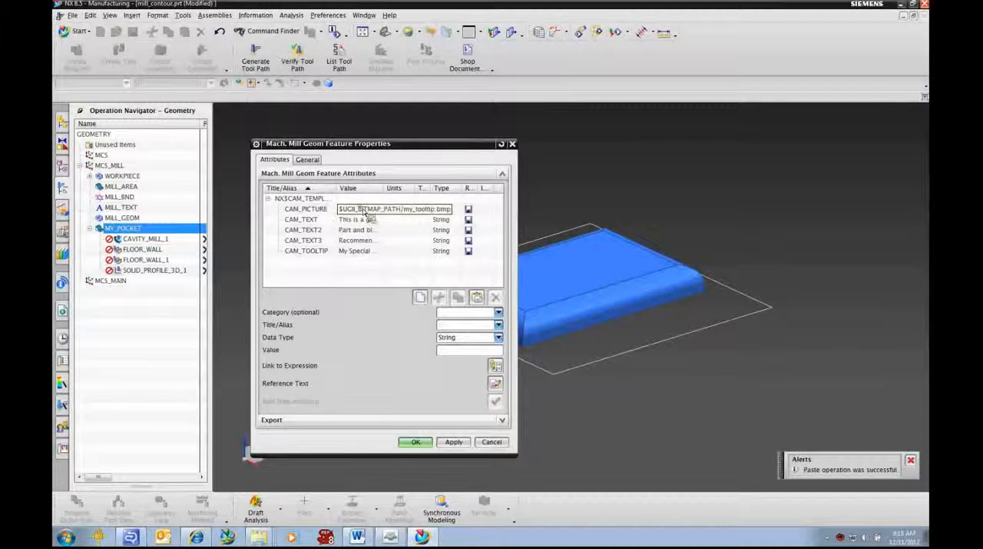
- Set MY_POCKET's CAM_PICTURE attribute value to $UGII_BITMAP_PATH/my_pocket_tooltip.bmp
left_click(366, 209)
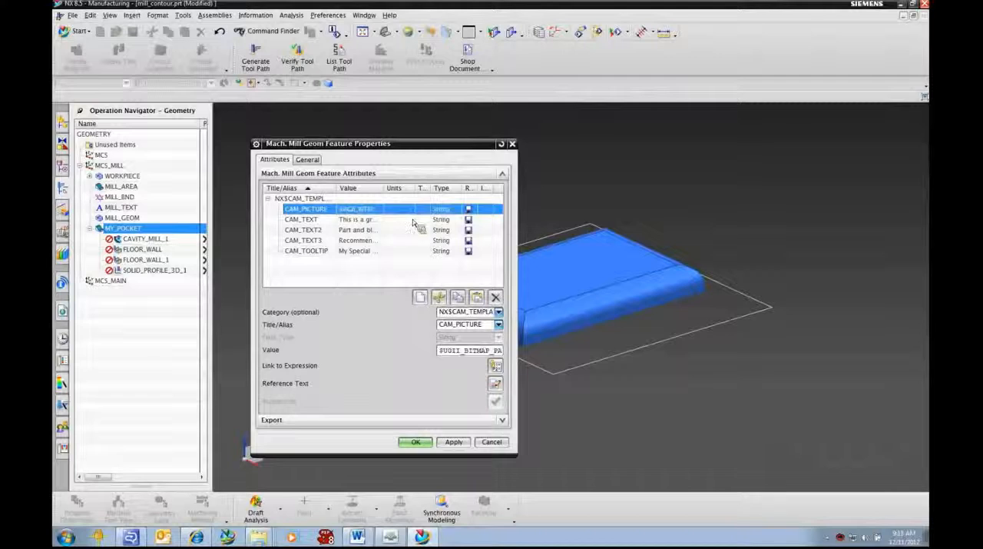
double_click(483, 313)
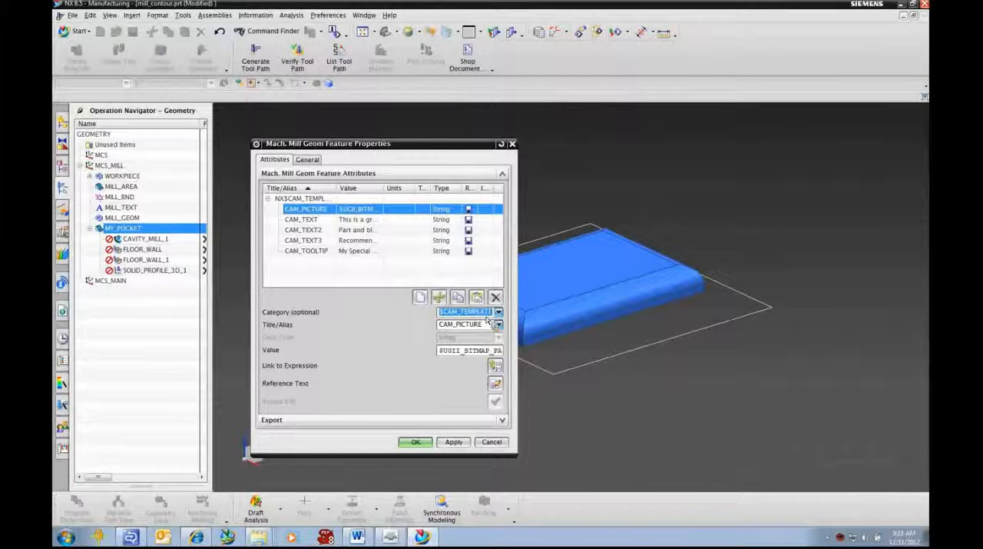
left_click(486, 315)
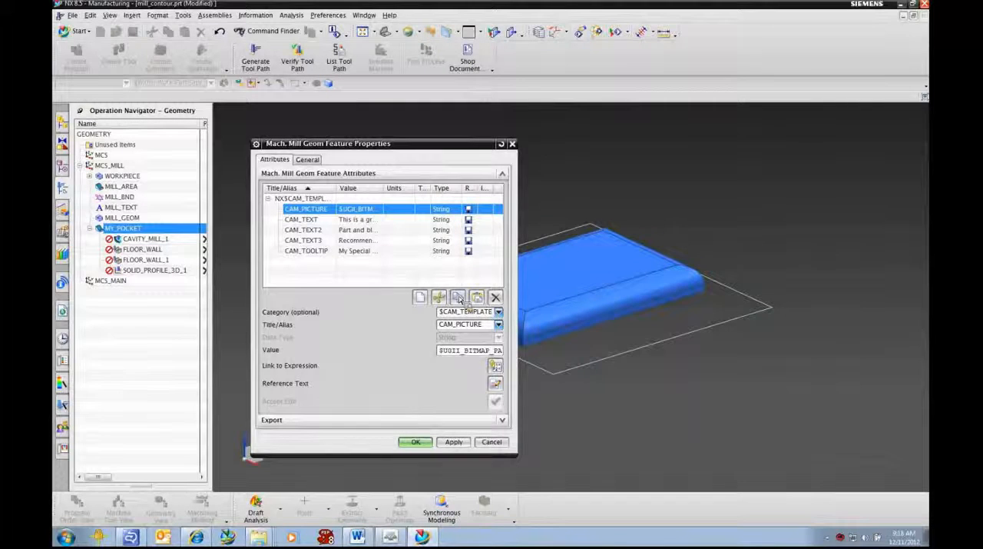
left_click(488, 353)
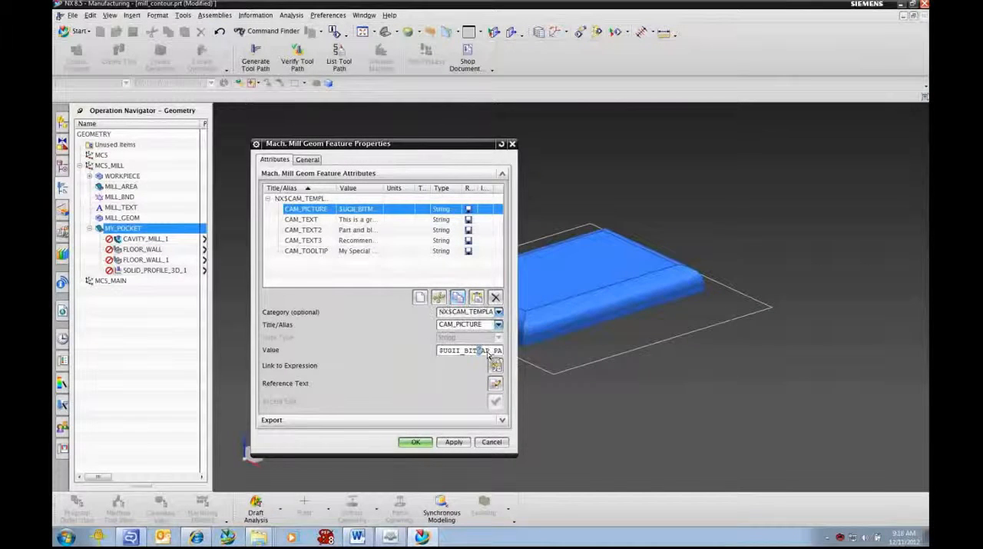
key("End")
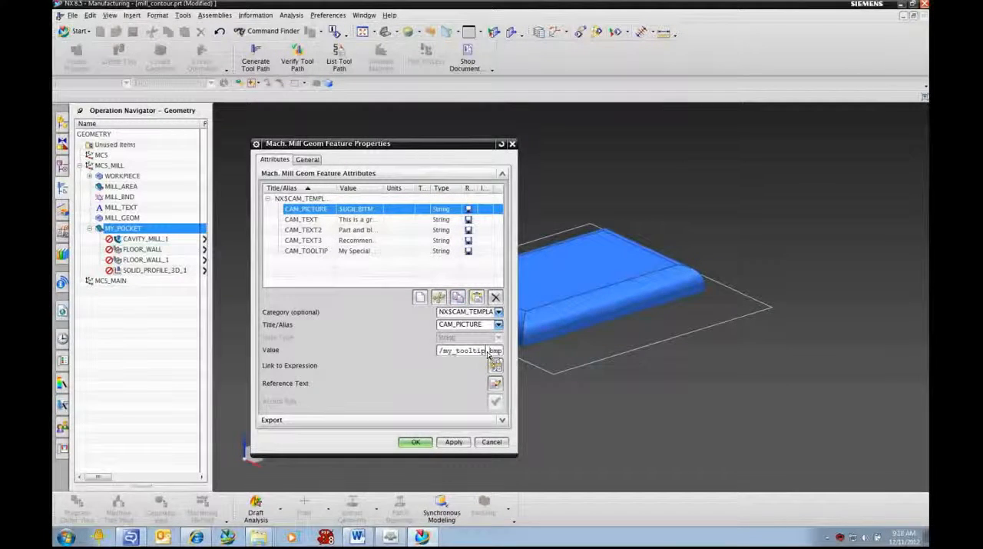
type("pocket")
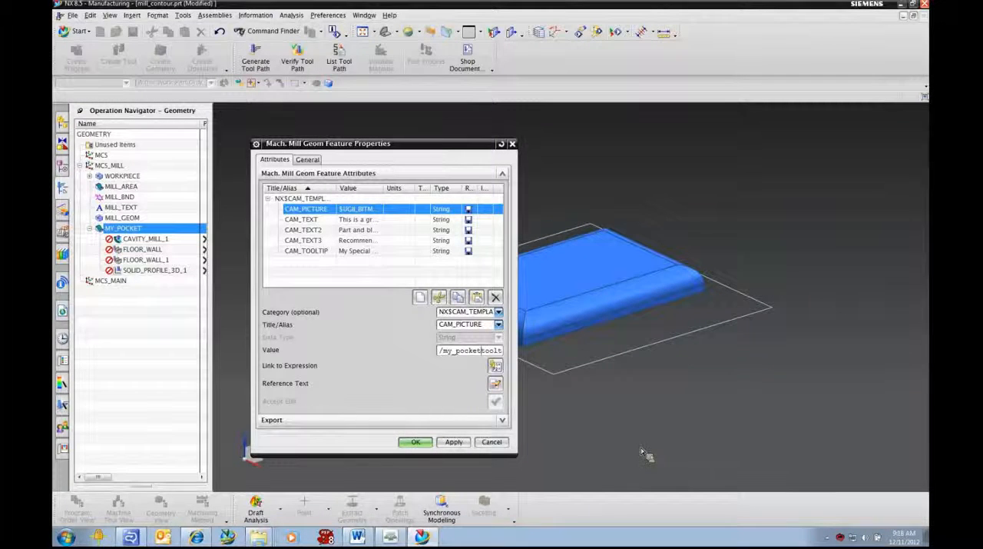
type("_")
left_click(494, 438)
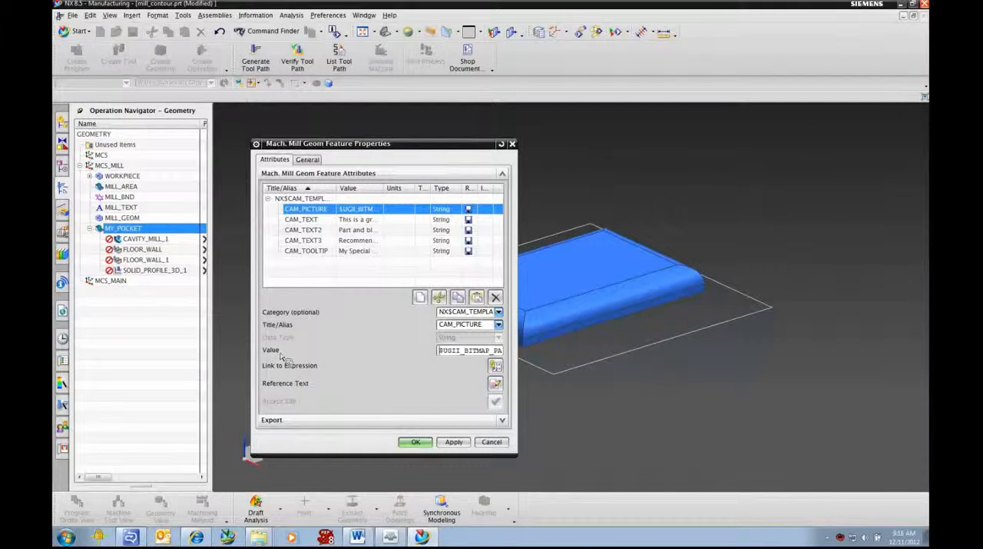
- Set MY_POCKET's CAM_TOOLTIP attribute value to "My Pocket"
left_click(362, 252)
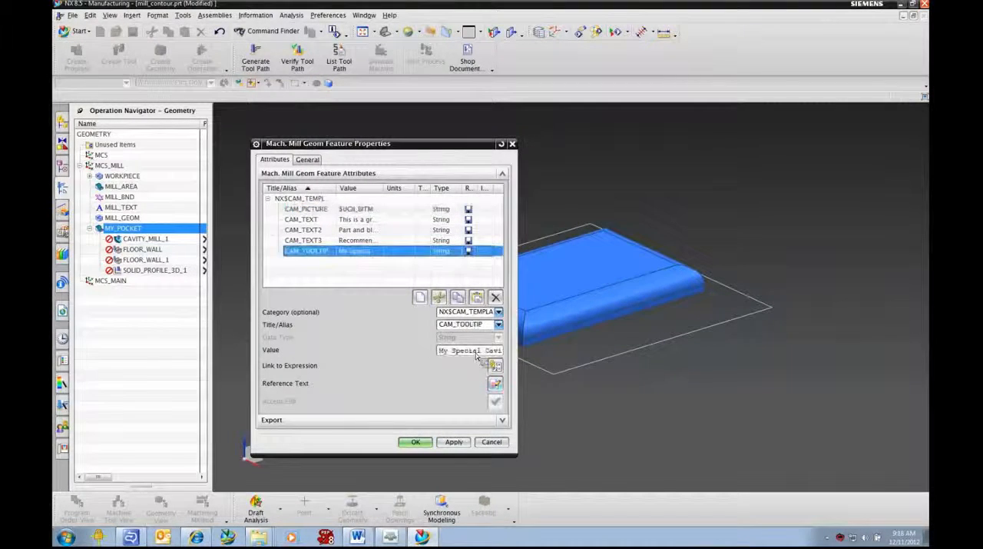
triple_click(477, 350)
type("My Po")
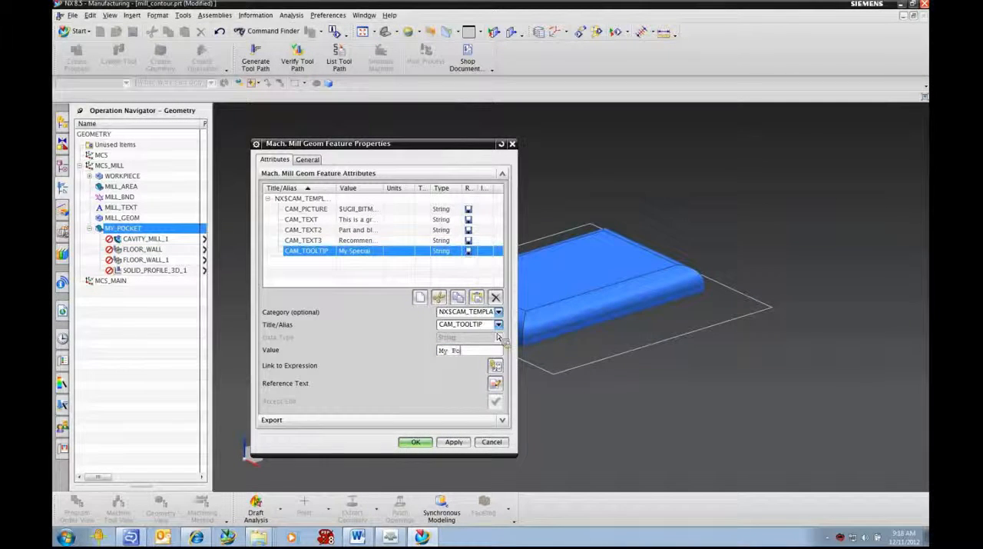
key("Return")
- Replace MY_POCKET's CAM_TEXT value with a description of a process for a pocket with relief around the floor
left_click(358, 221)
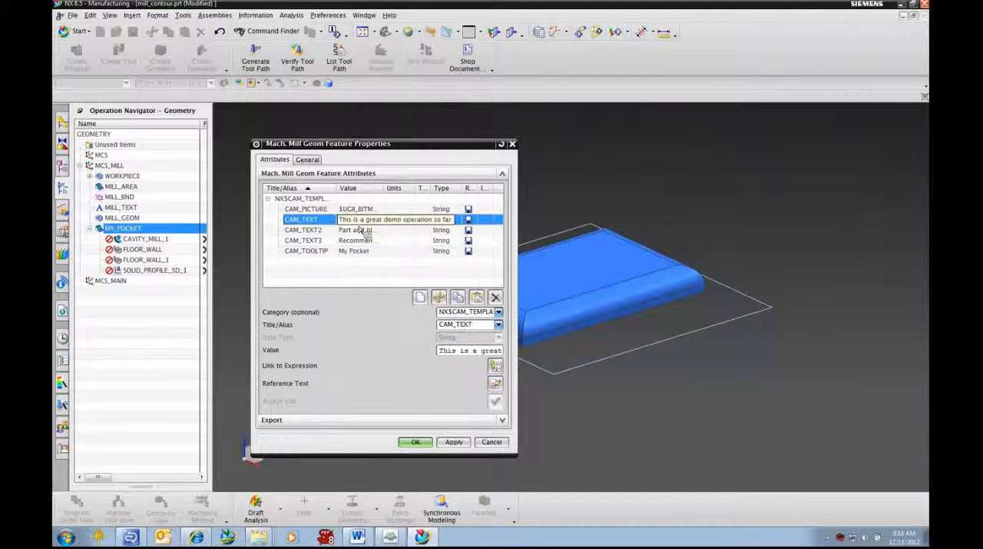
triple_click(479, 354)
type("This")
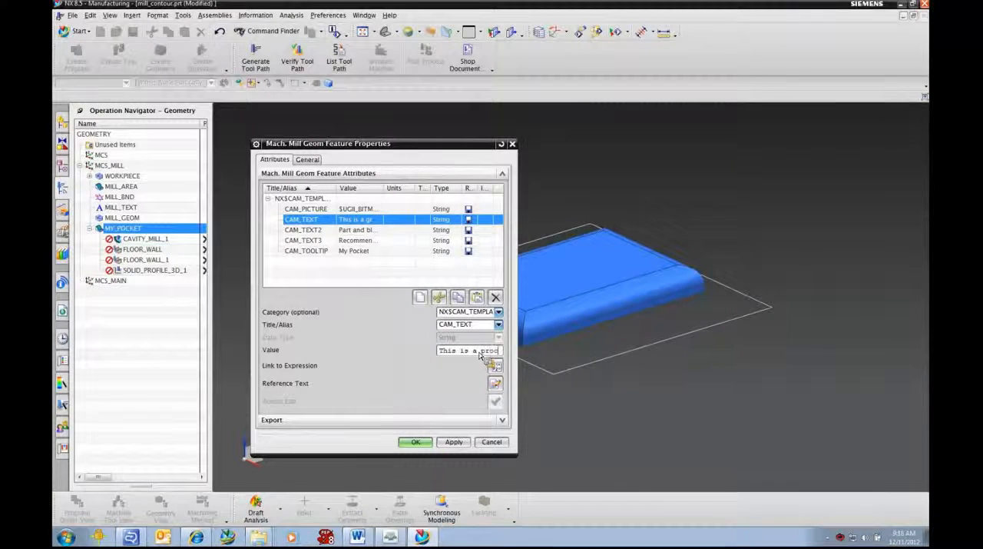
type("r a pocke")
type("t")
type(" with relie")
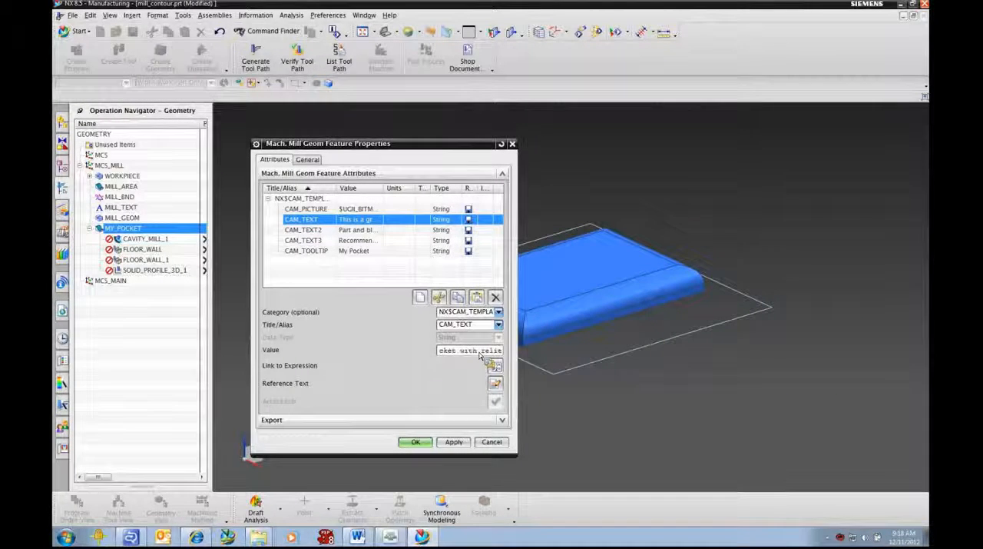
type("f around the floor")
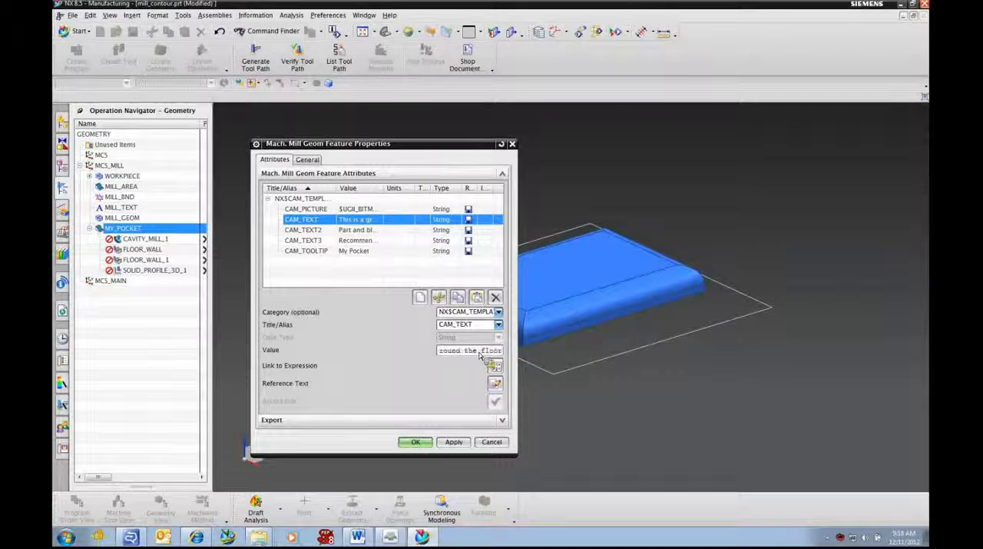
key("Return")
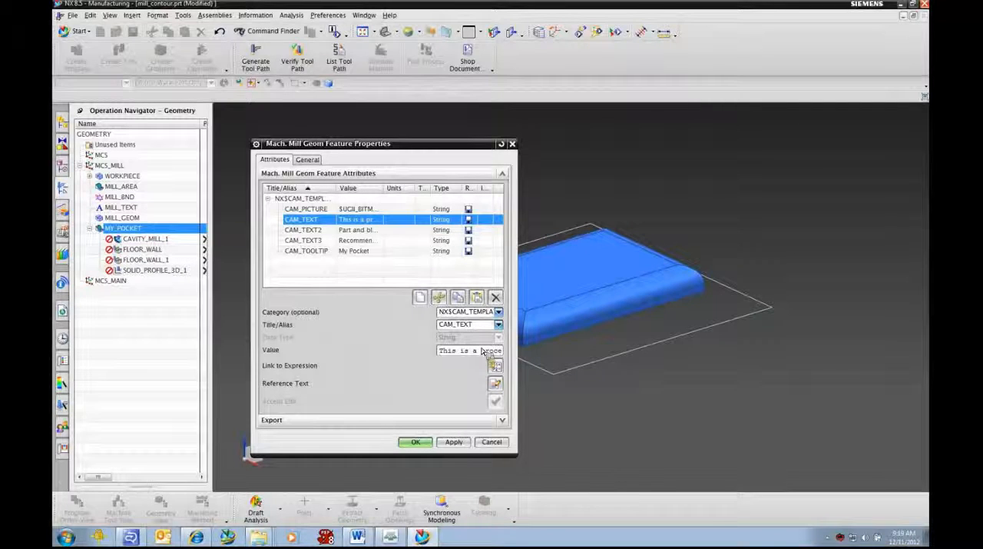
- Try to replace MY_POCKET's CAM_TEXT2 value with "Selct the cut area and select the walls."
left_click(353, 230)
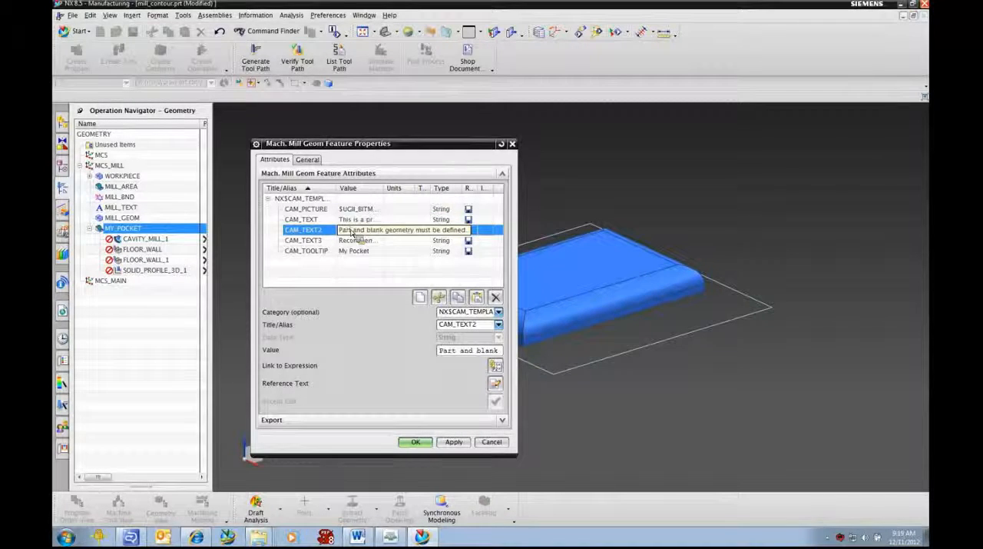
left_click(458, 350)
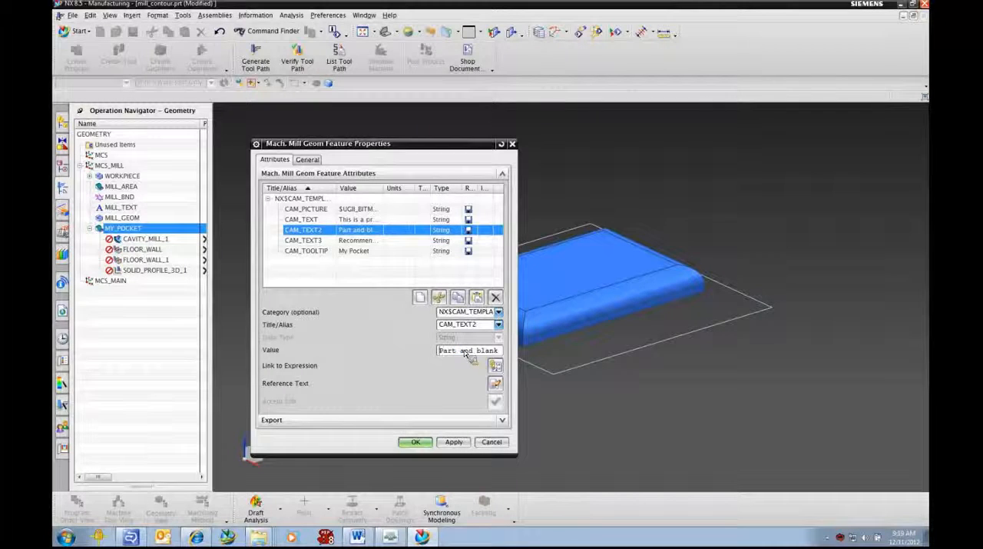
type("Selct the Part")
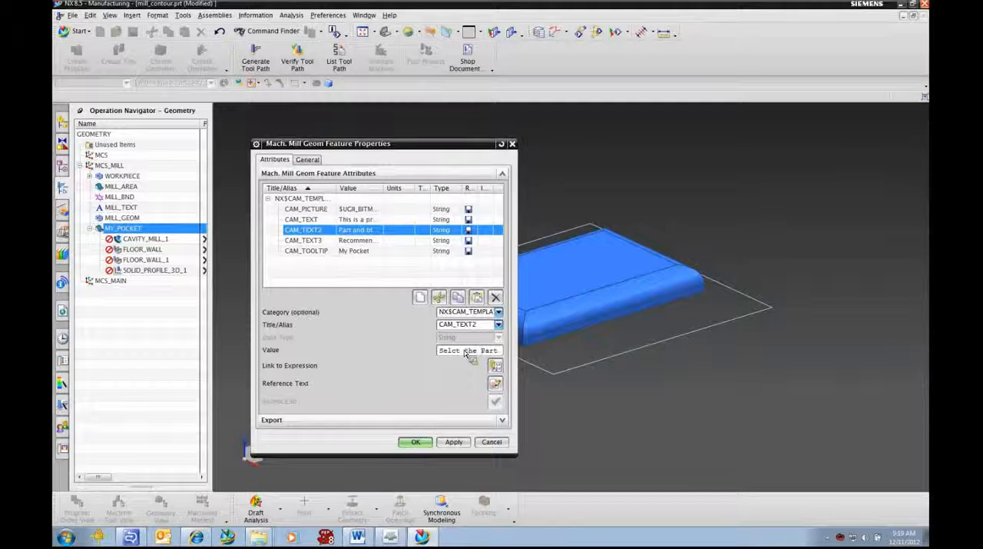
type("cut area and select the walls.")
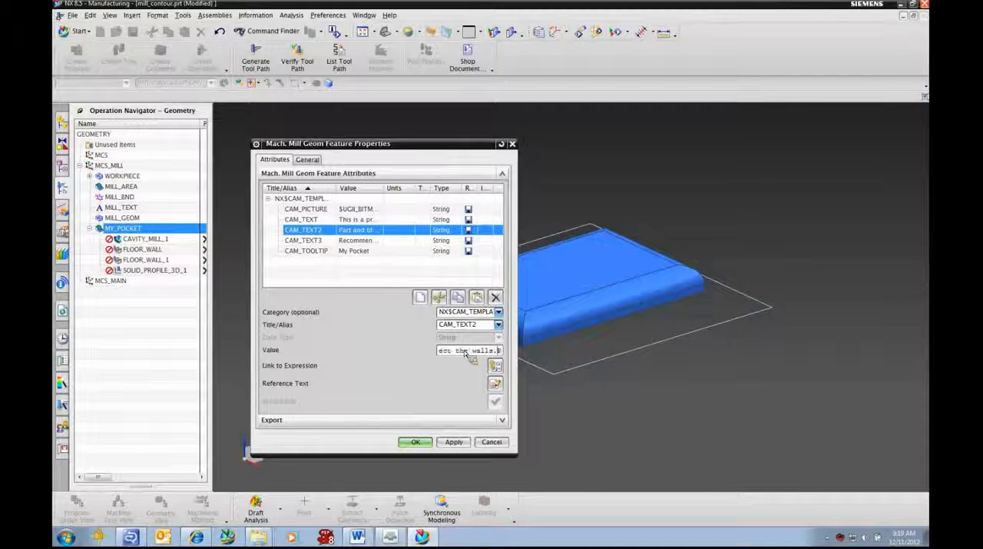
key("Delete")
key("Delete")
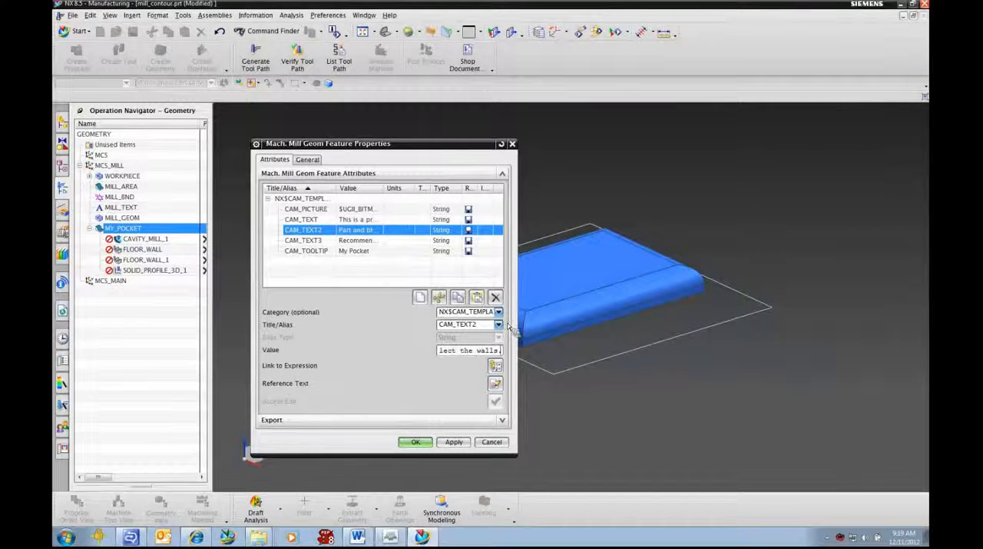
- Change MY_POCKET's CAM_TEXT3 value to "Recommended for interlock pockets." and accept the attribute changes
left_click(345, 240)
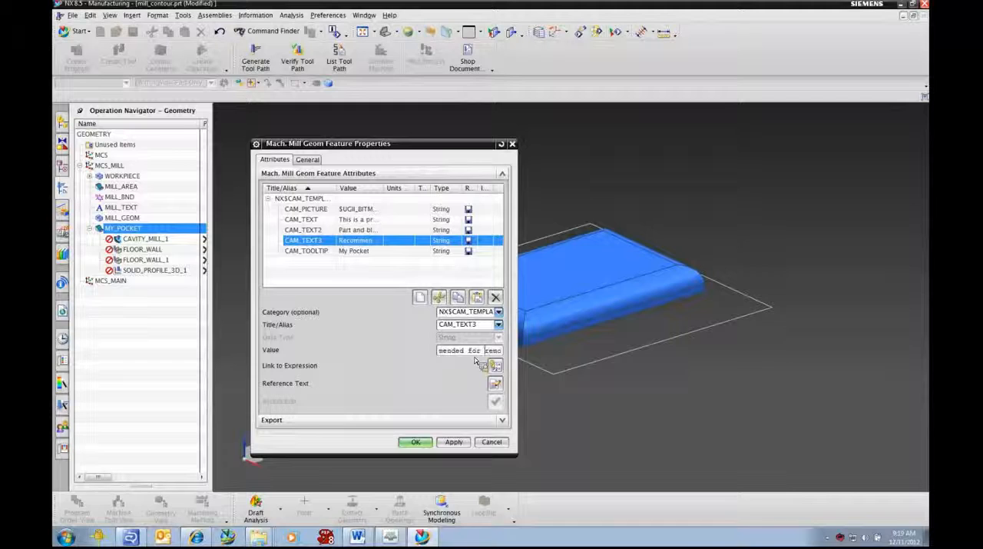
type("inter")
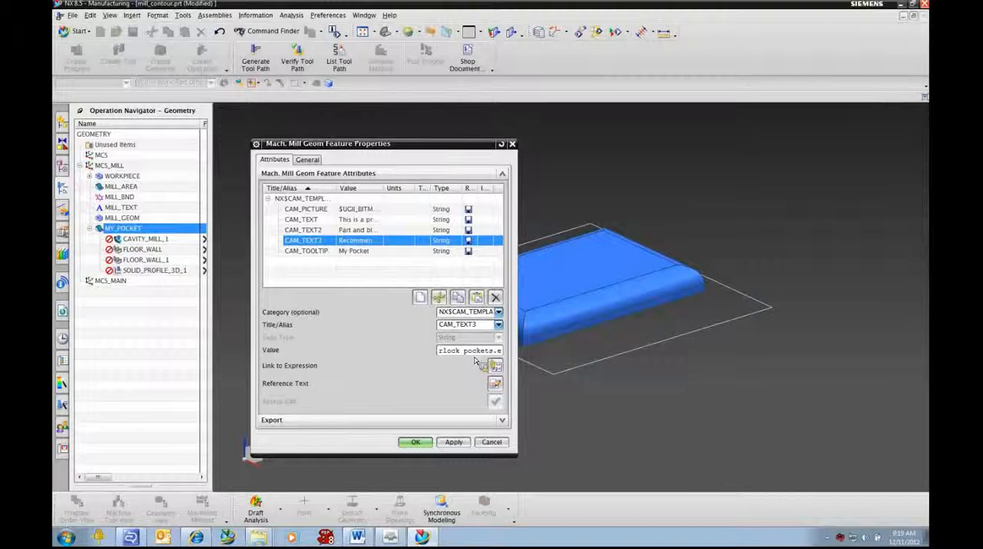
key("Delete")
key("Delete")
key("Delete")
key("Home")
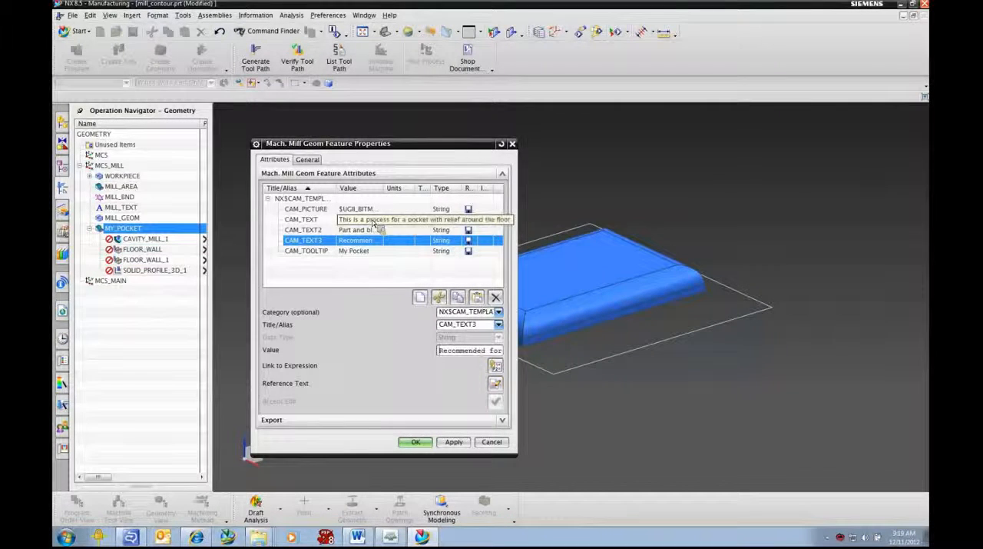
left_click(419, 443)
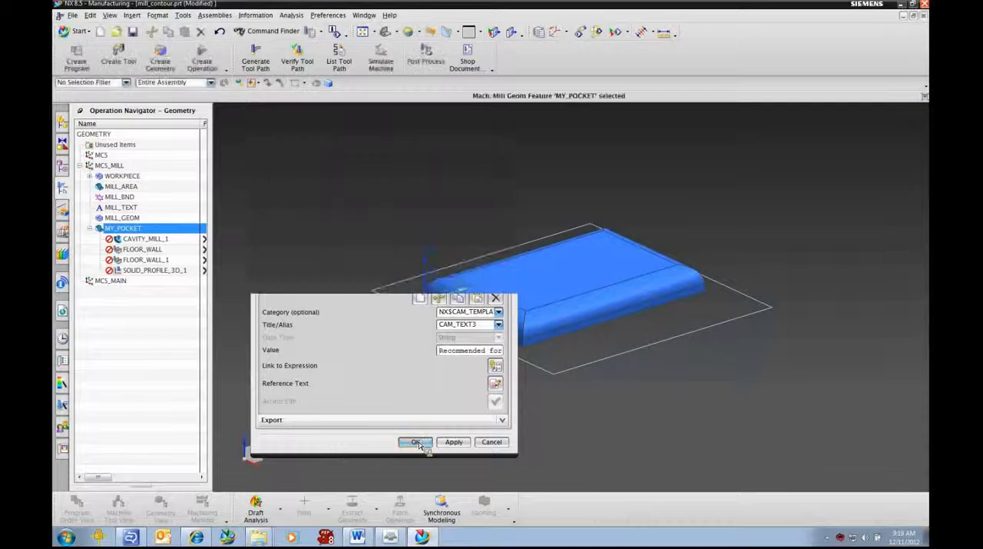
- Open the CAVITY_MILL_1 operation, examine its geometry and path settings, and close it without changes
double_click(143, 239)
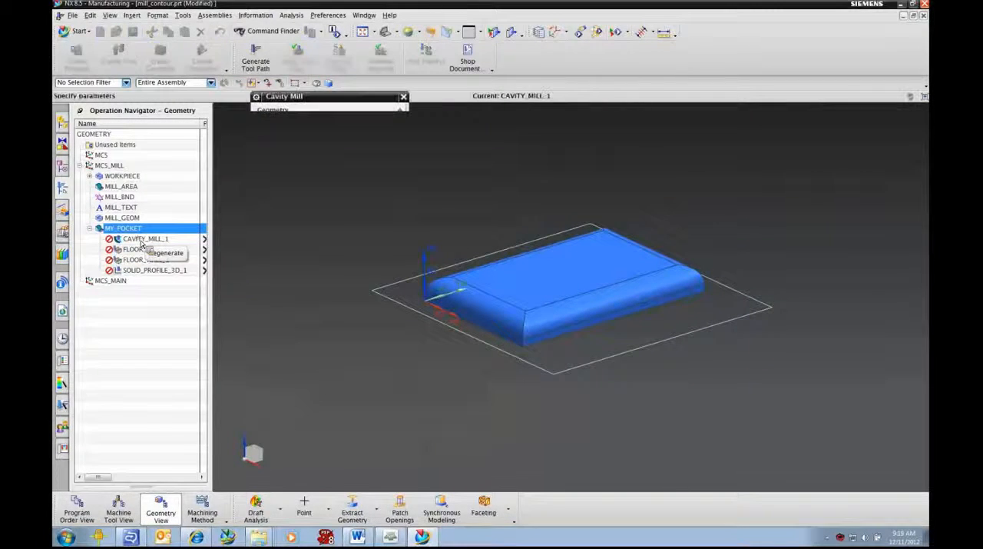
left_click_drag(365, 104, 373, 56)
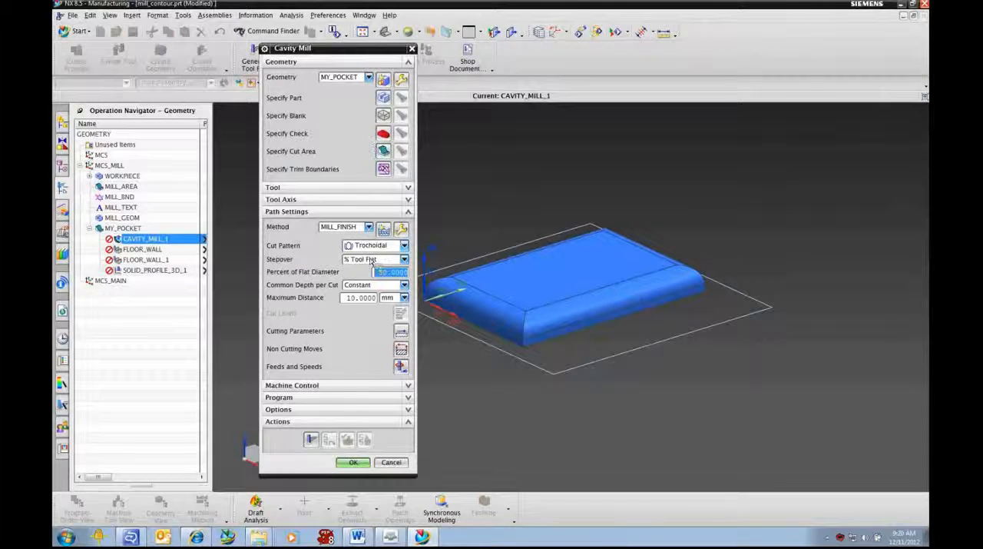
left_click(392, 462)
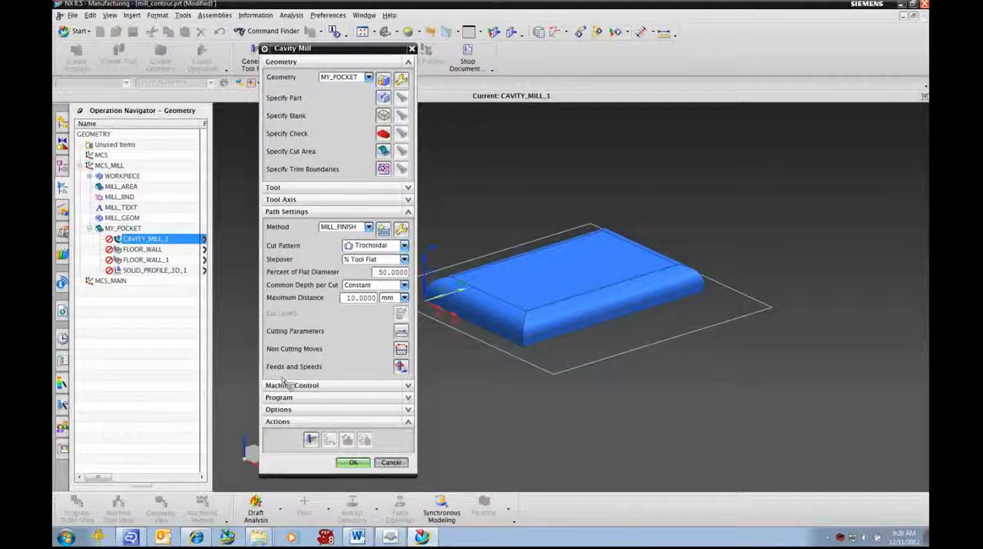
- Customize CAVITY_MILL_1's dialog by removing Select Geometry Group and the Part, Blank, Check and Cut Area Body/Face items from the Geometry group
left_click(146, 240)
right_click(145, 240)
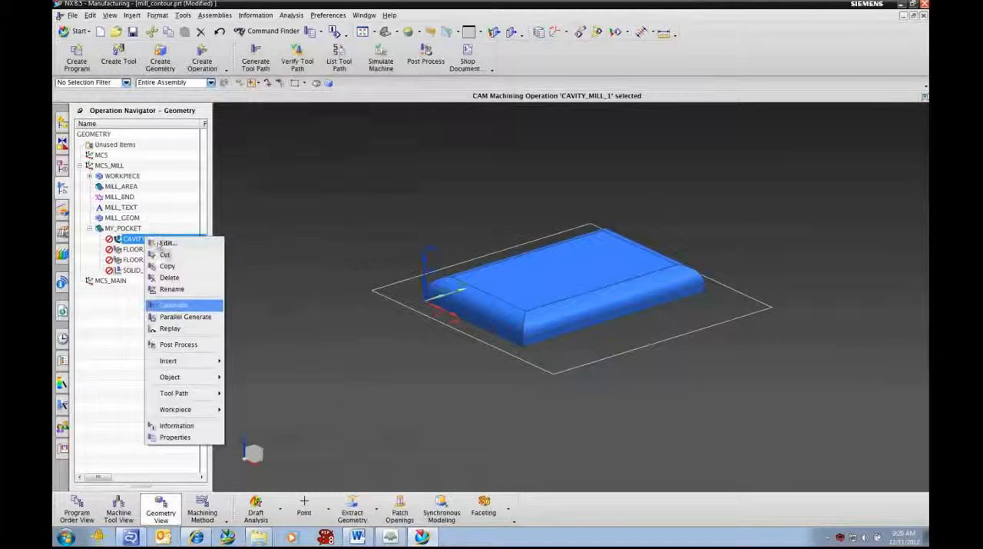
mouse_move(177, 378)
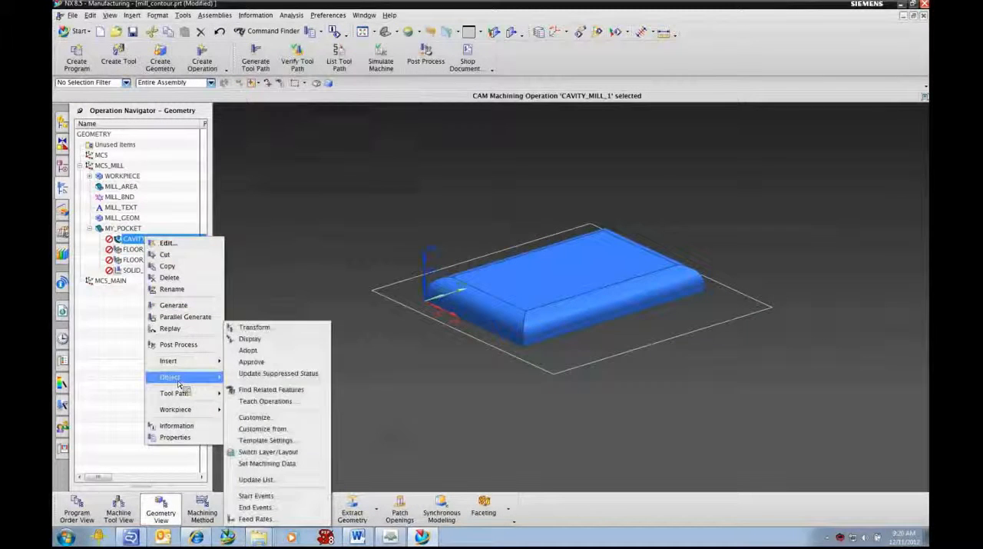
left_click(255, 417)
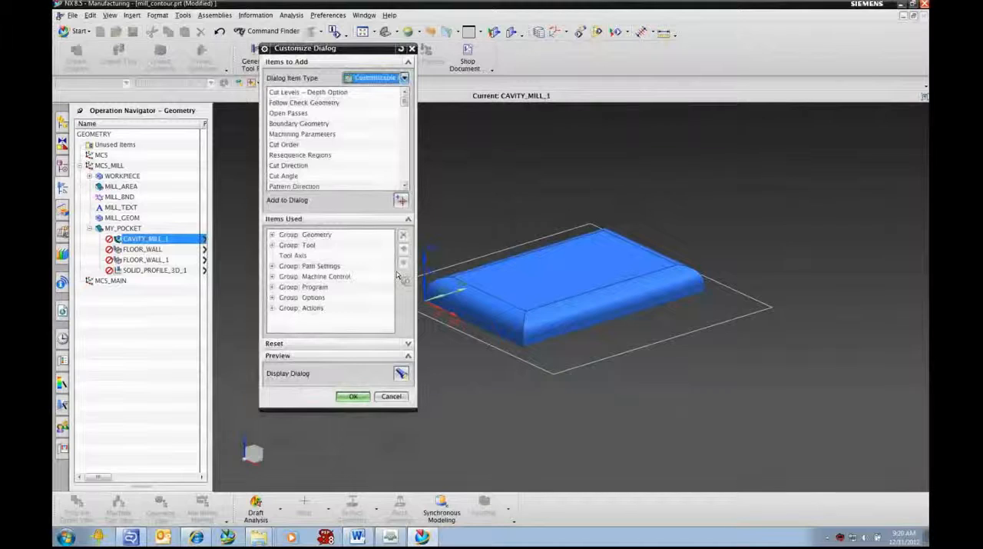
left_click(272, 234)
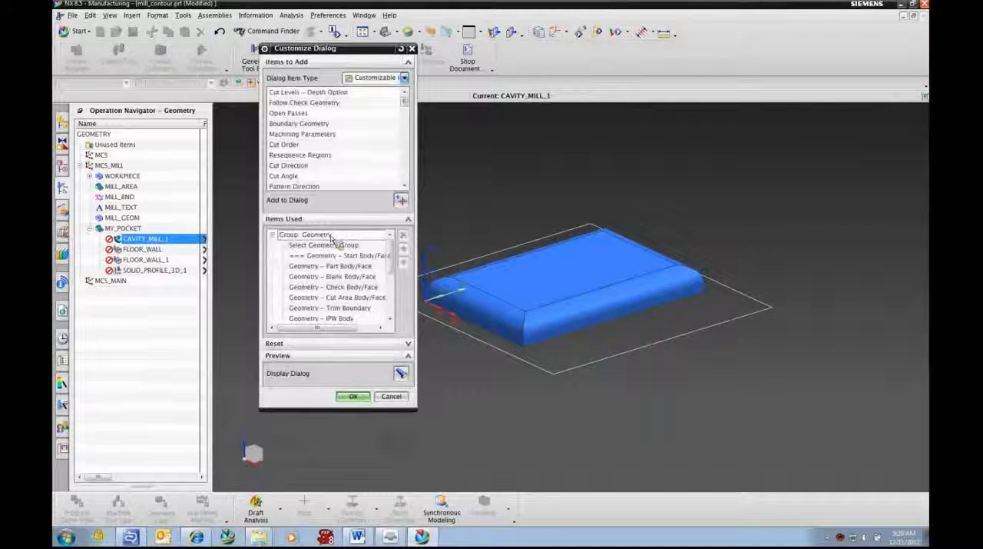
left_click_drag(368, 257, 336, 250)
left_click(335, 247)
left_click(404, 236)
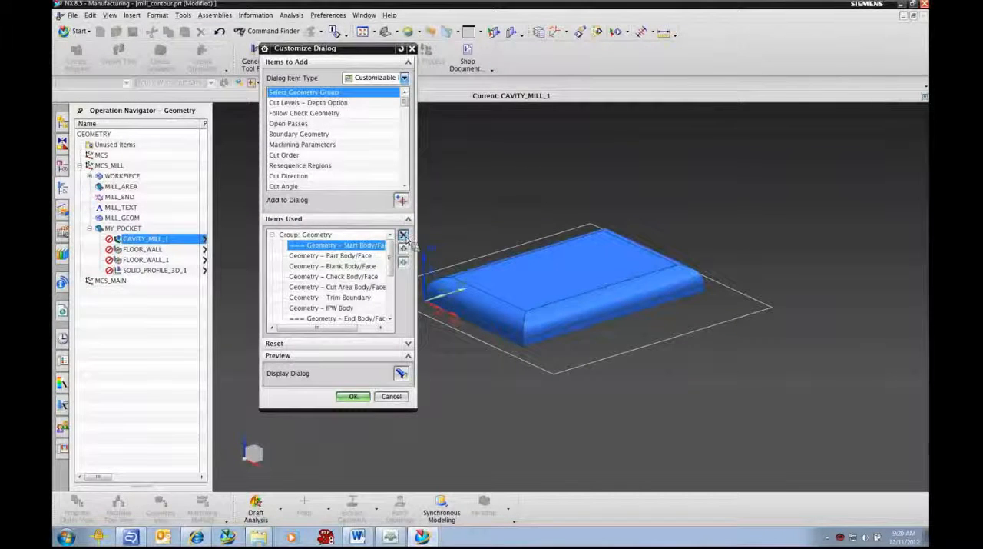
left_click(404, 237)
left_click(404, 236)
left_click(405, 236)
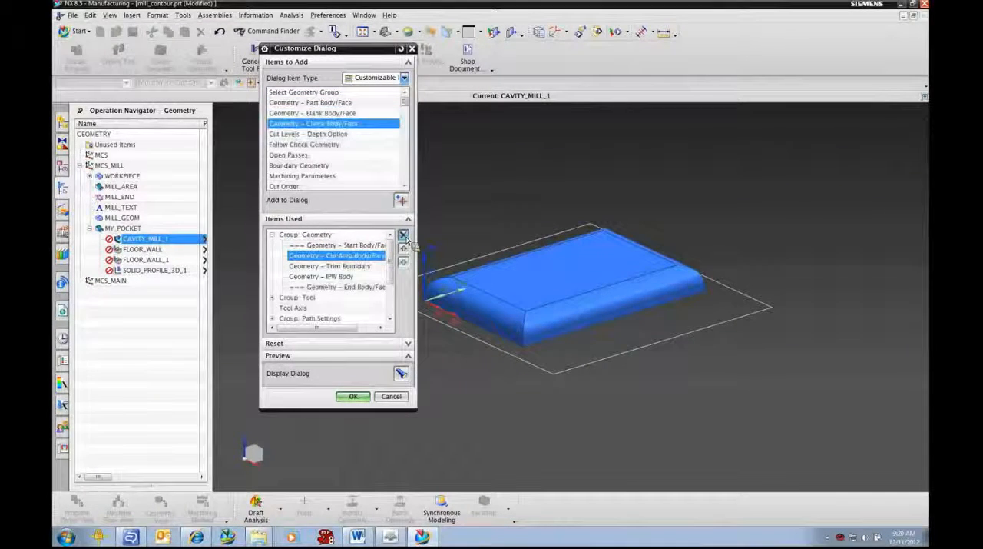
left_click(404, 237)
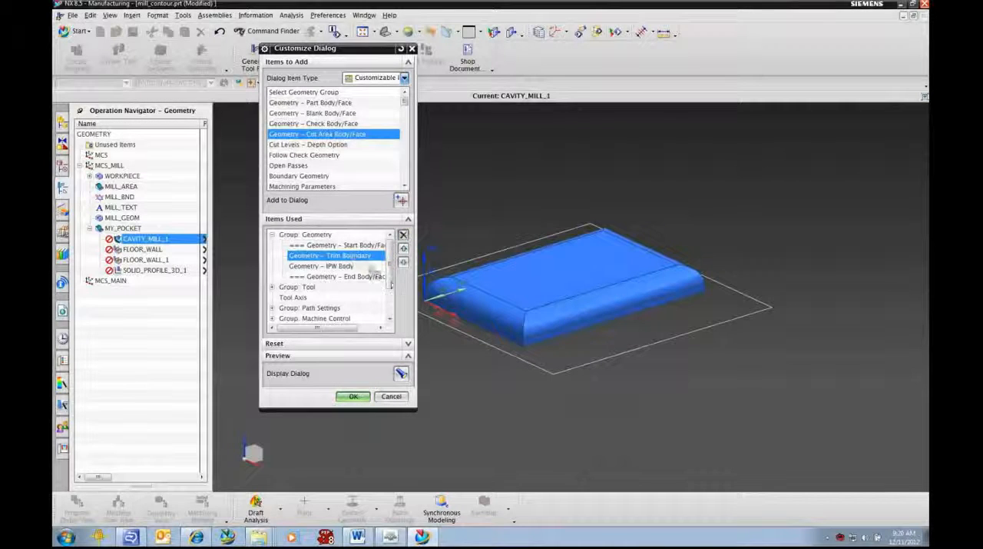
- Remove the Select Tool Group item from the Tool group of CAVITY_MILL_1's dialog
left_click_drag(392, 285, 391, 288)
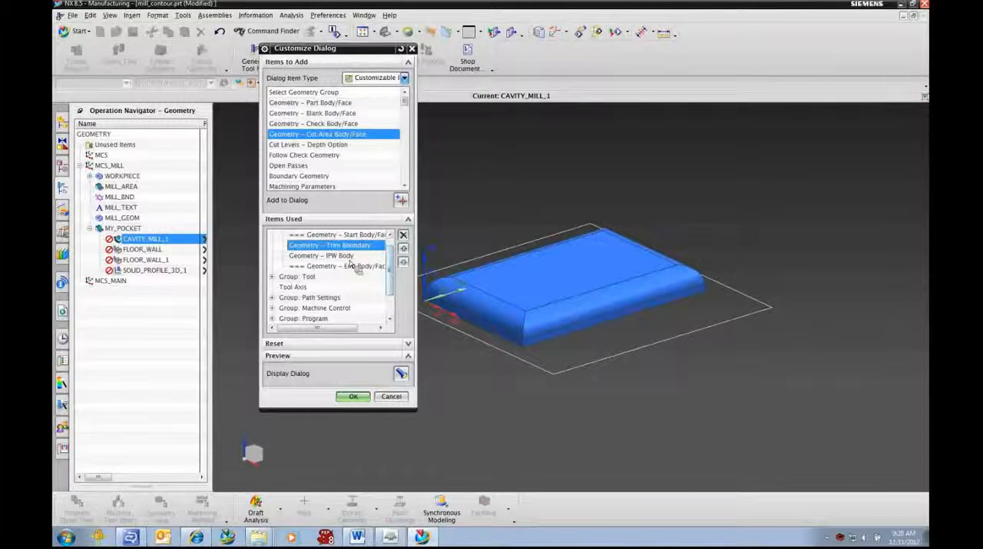
left_click(272, 276)
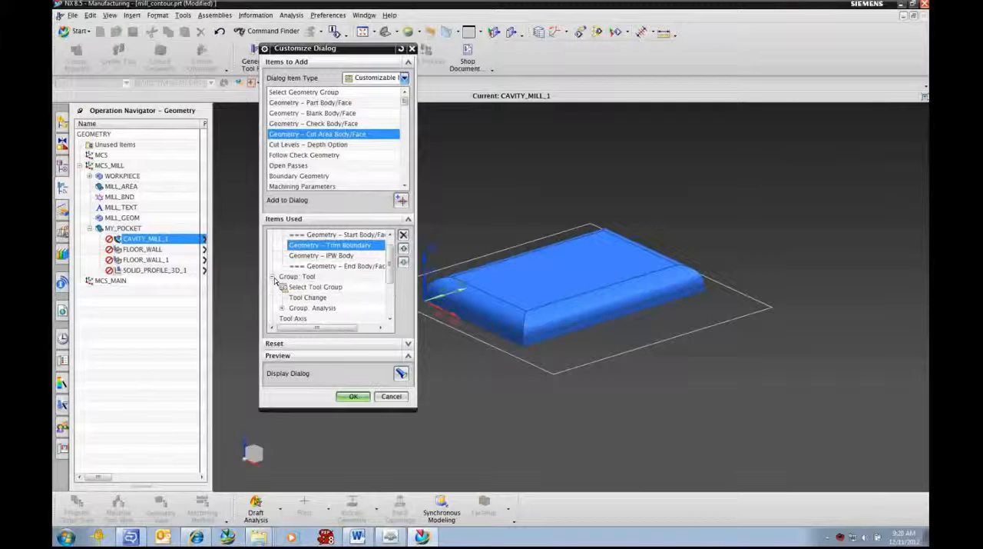
left_click(329, 286)
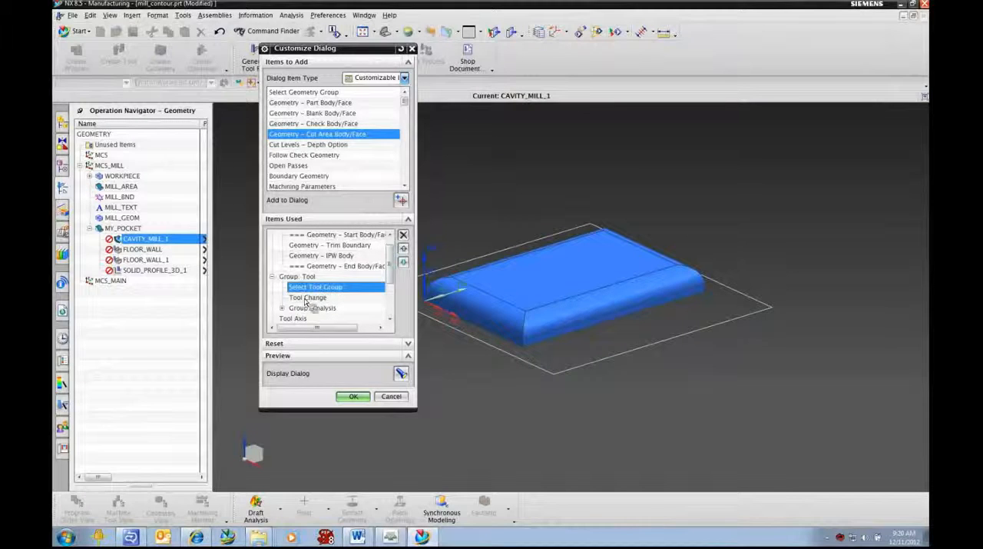
left_click(404, 235)
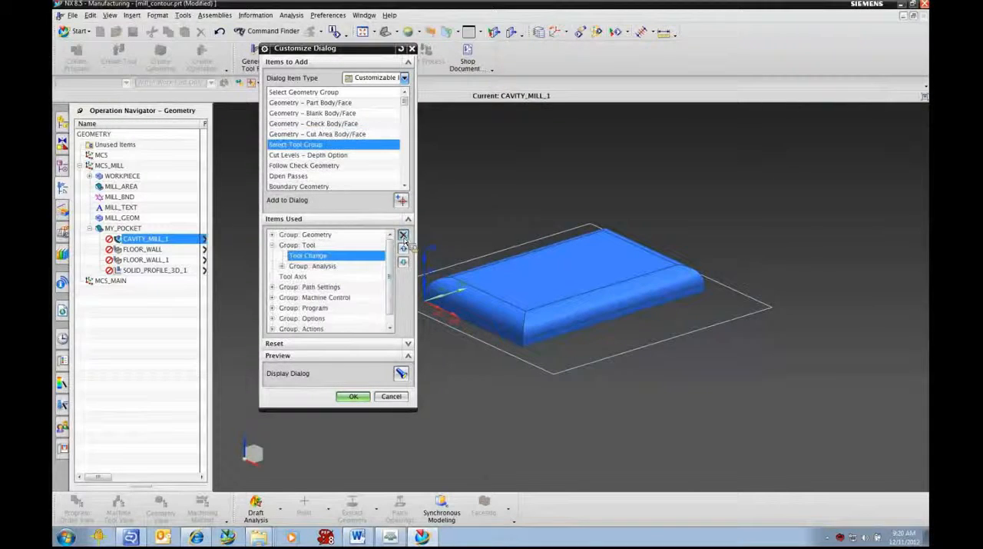
- Remove Cut Method, Stepover Method and Additional Passes from CAVITY_MILL_1's Path Settings group and accept the dialog customization
double_click(292, 288)
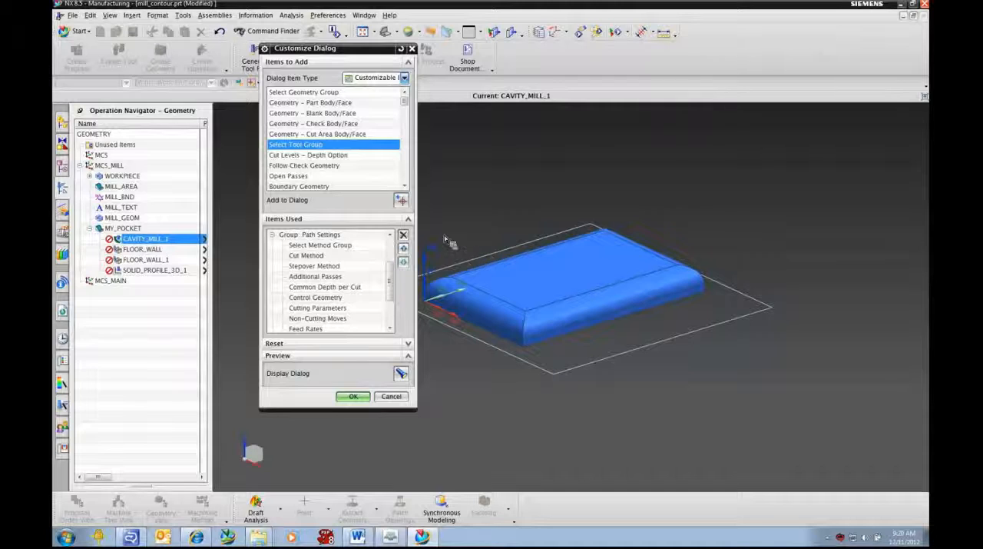
left_click(316, 256)
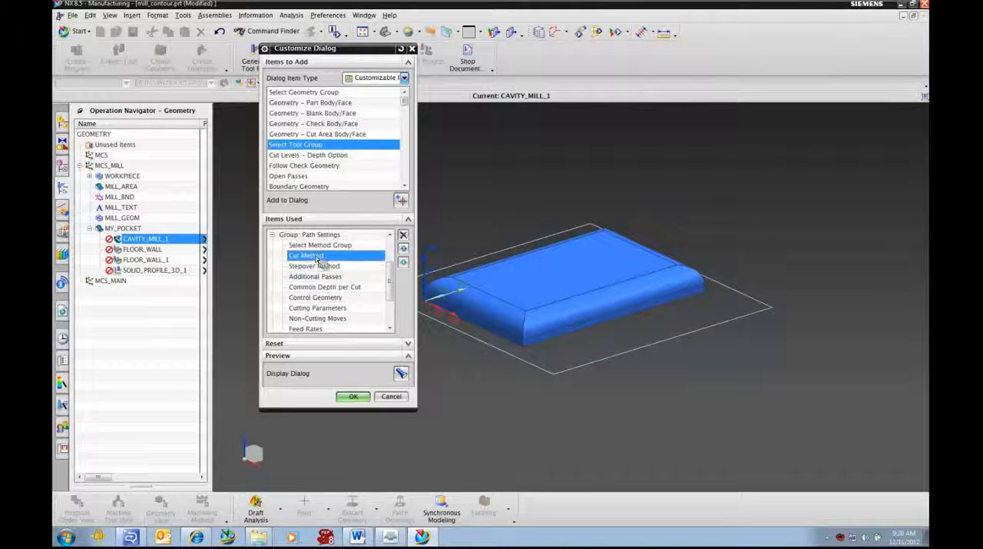
left_click(404, 236)
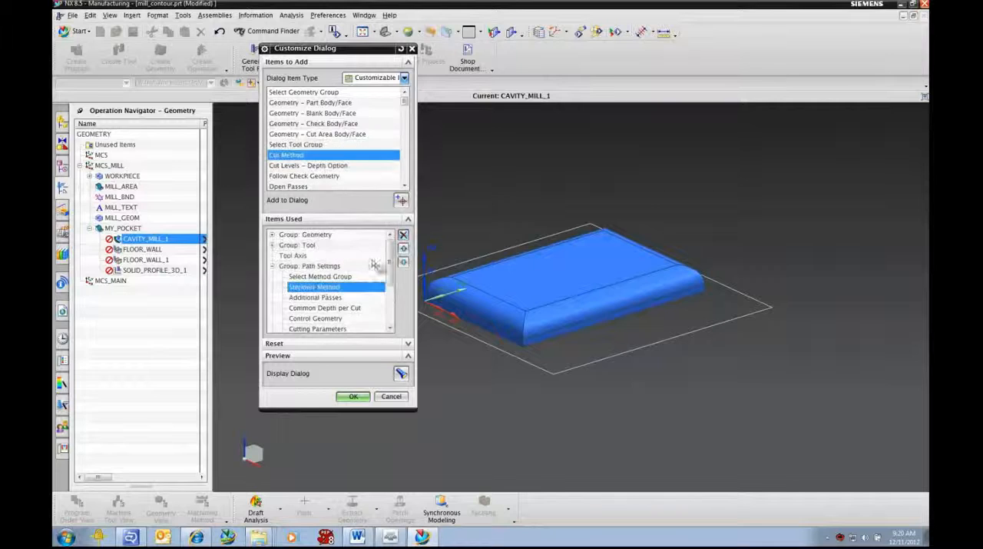
left_click(403, 235)
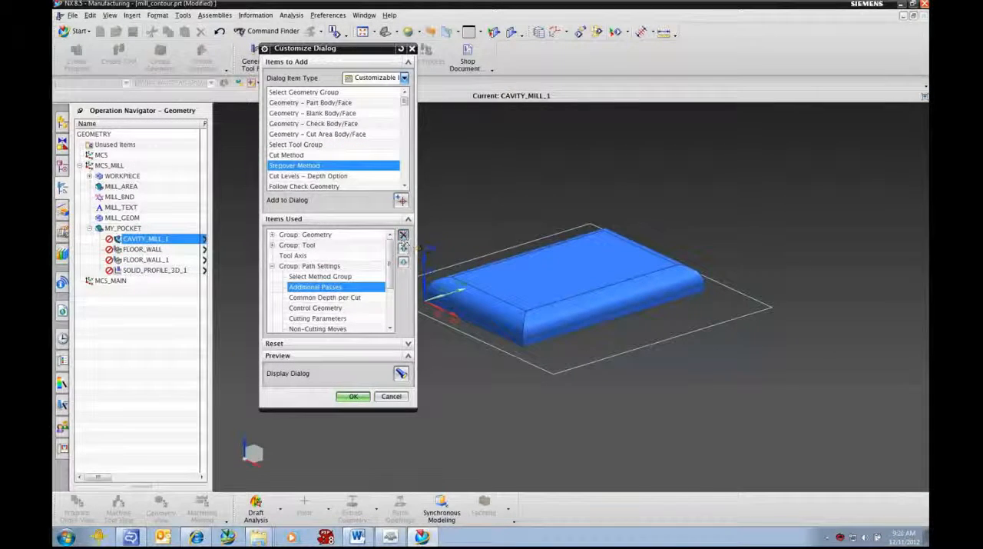
left_click(403, 235)
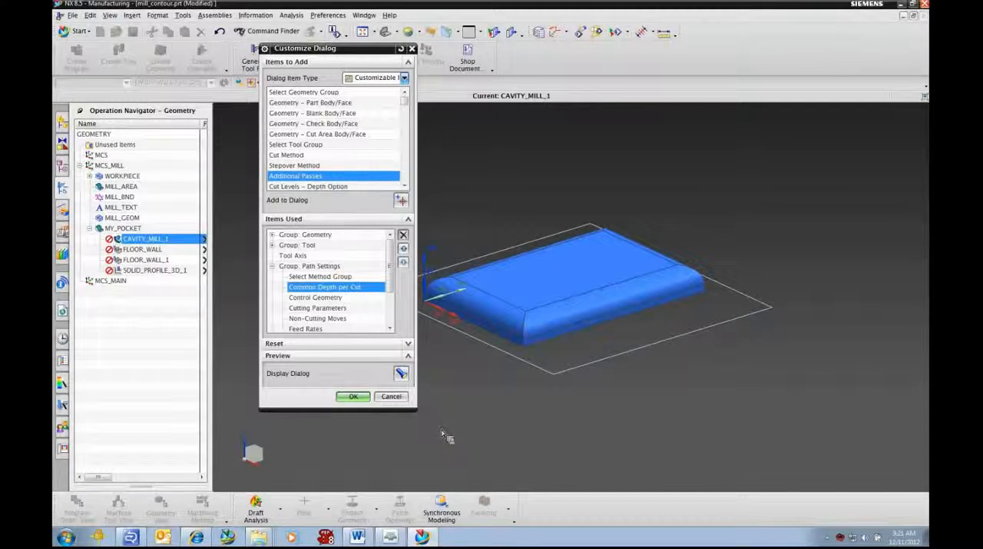
left_click(353, 397)
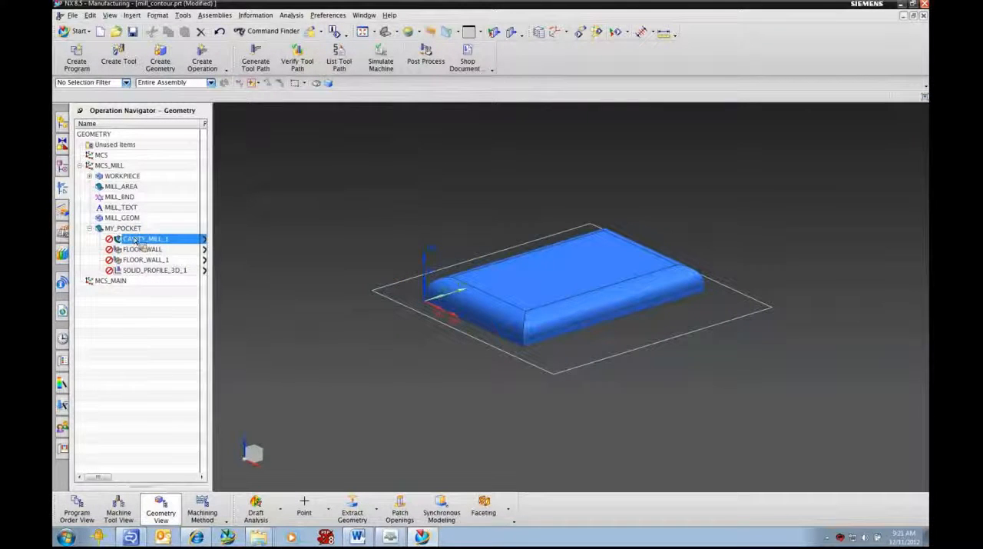
- Save the mill_contour.prt template and exit NX without saving the modified demo_template_part_with_process_setup_1.prt
left_click(132, 31)
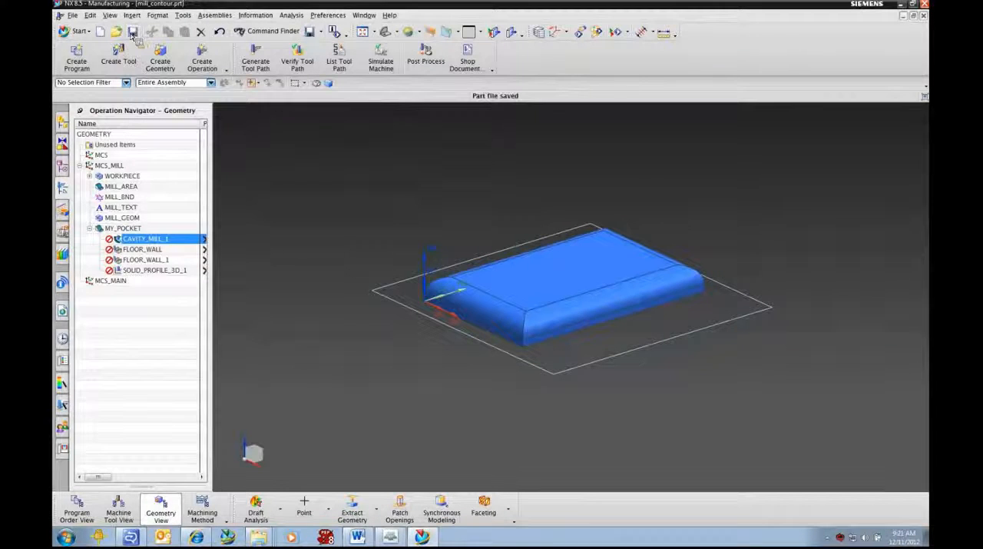
left_click(926, 5)
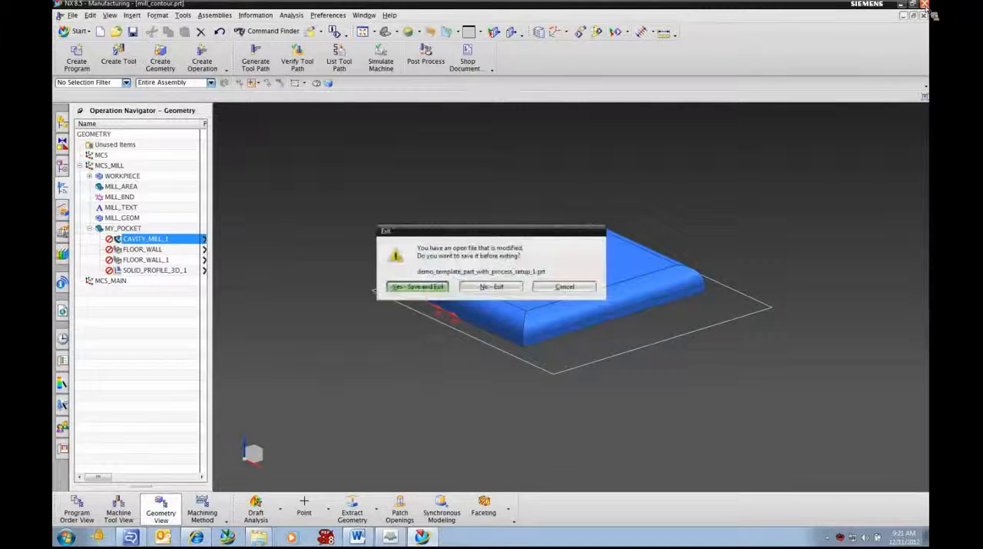
left_click(496, 286)
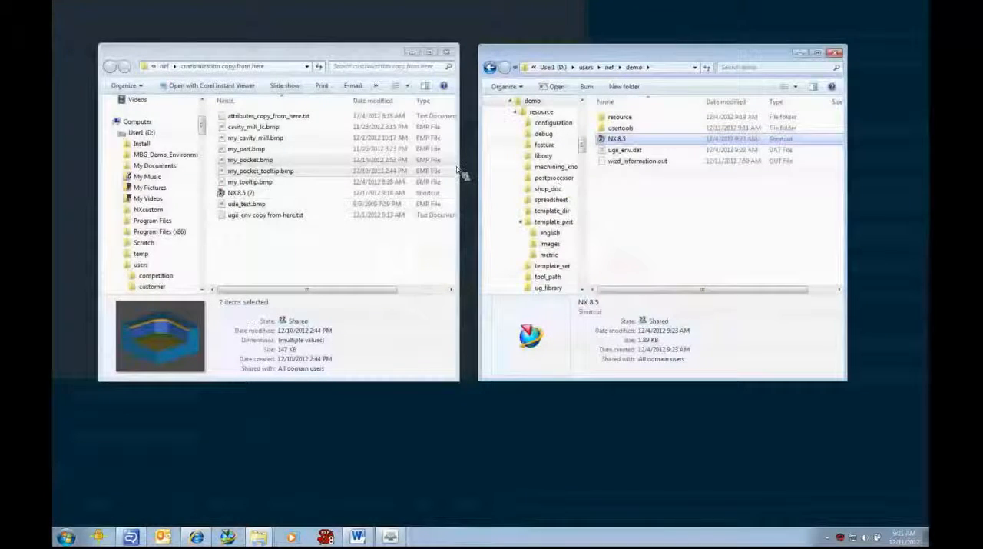
- Copy my_pocket.bmp and my_pocket_tooltip.bmp from the customization copy from here folder into the demo\usertools\bitmaps folder
left_click_drag(619, 134, 638, 134)
double_click(621, 128)
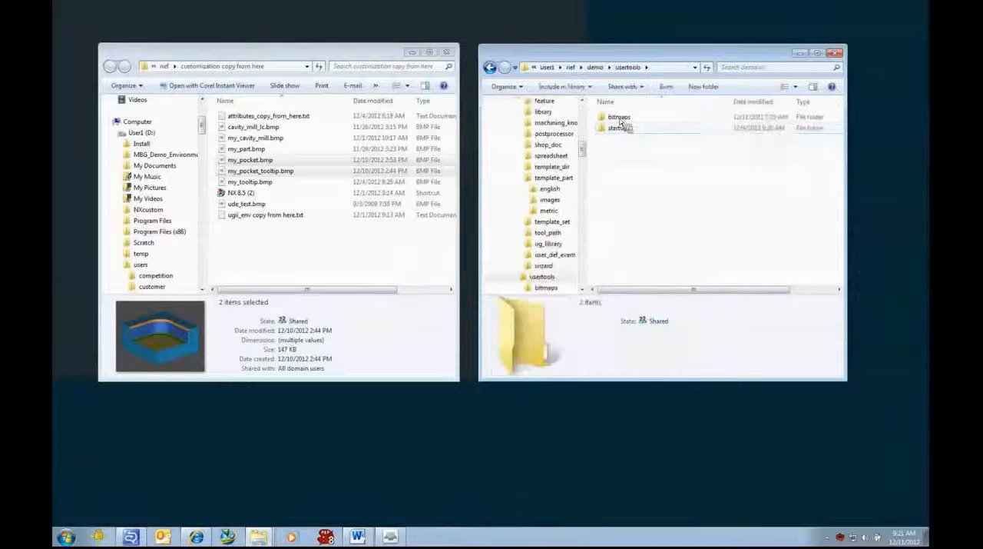
double_click(619, 117)
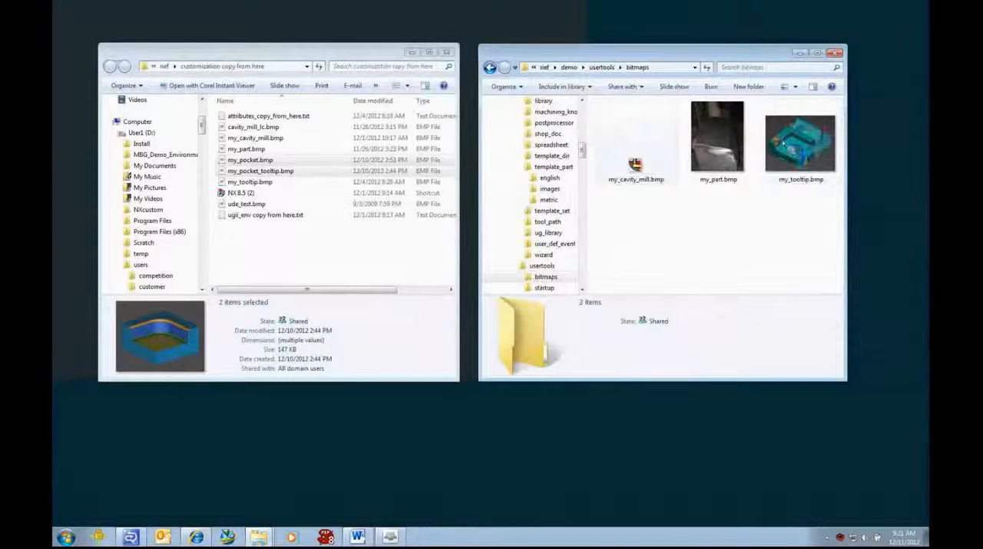
left_click(257, 170)
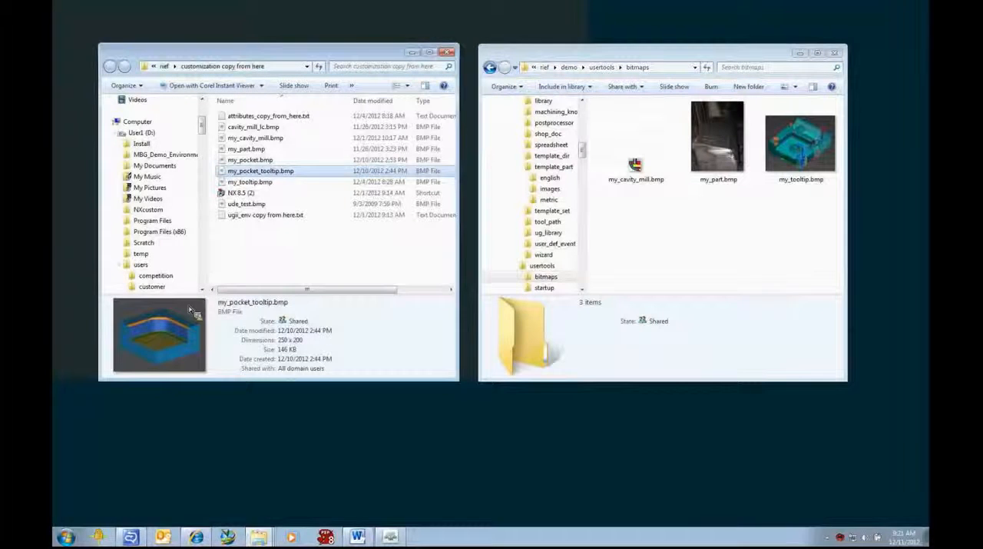
left_click(254, 160)
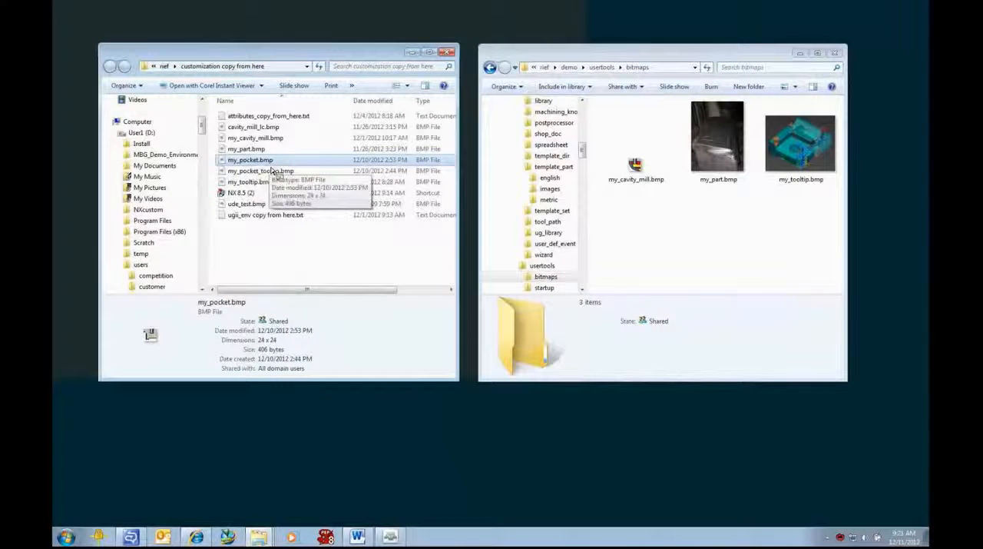
left_click_drag(265, 165, 674, 248)
left_click(268, 172, "shift")
right_click_drag(675, 248, 699, 247)
left_click(713, 266)
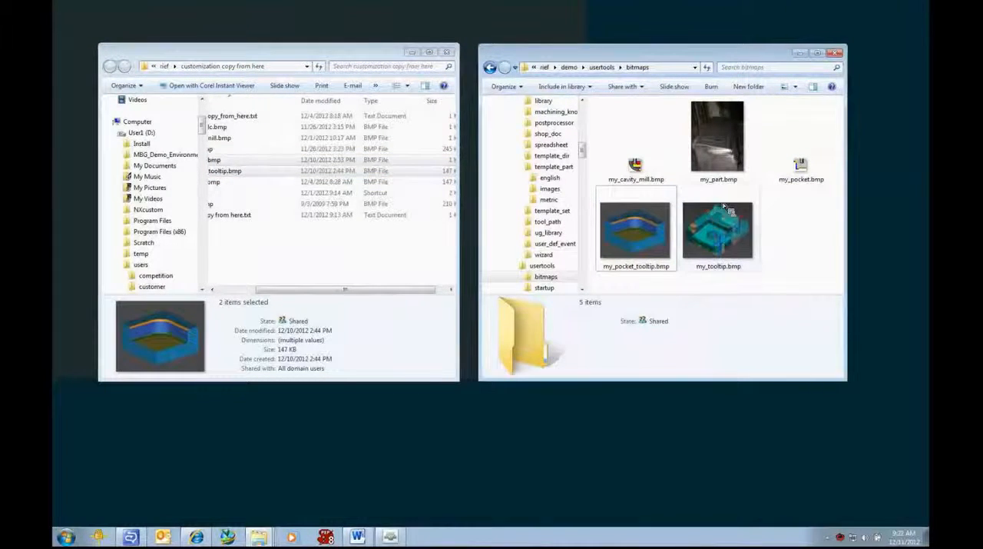
- Return to the demo folder and start NX from its NX 8.5 shortcut
left_click(572, 68)
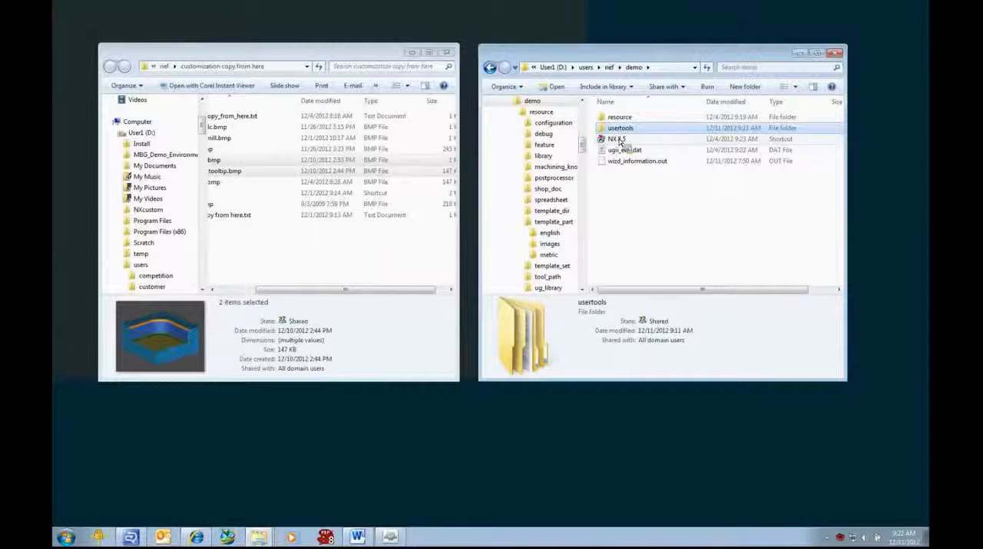
left_click(619, 141)
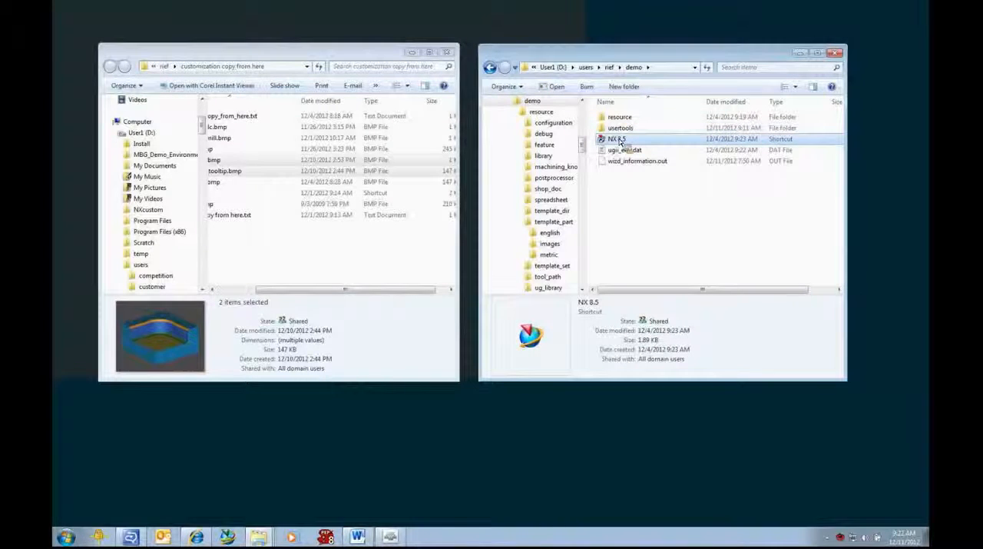
double_click(619, 140)
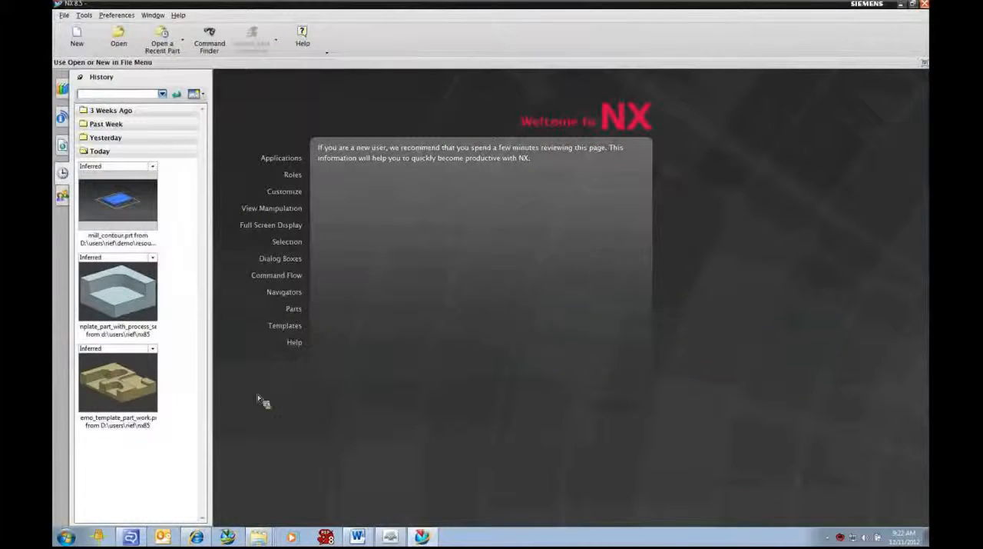
- Open demo_template_part_work.prt and create a manufacturing setup from the General Setup template in millimetres, referencing this part
left_click(117, 390)
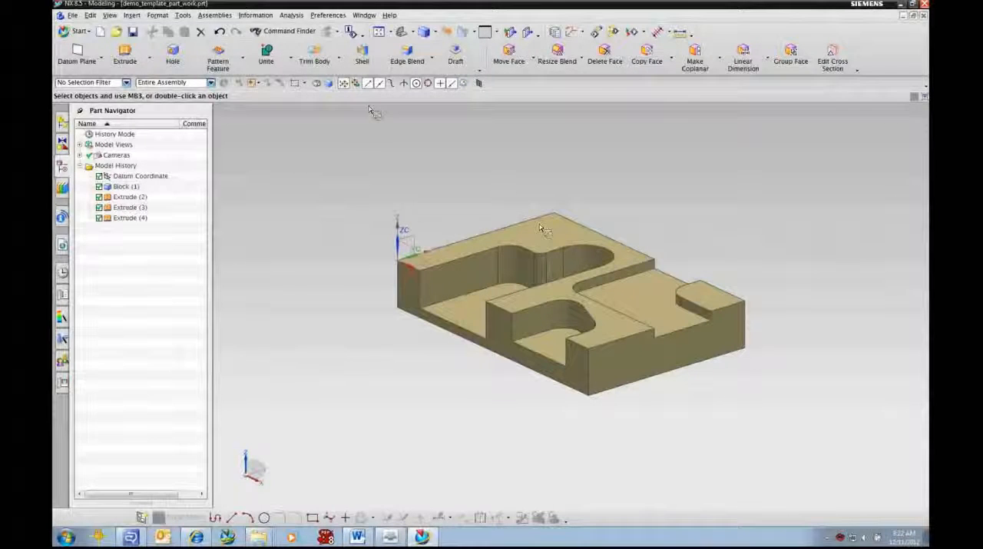
left_click(101, 32)
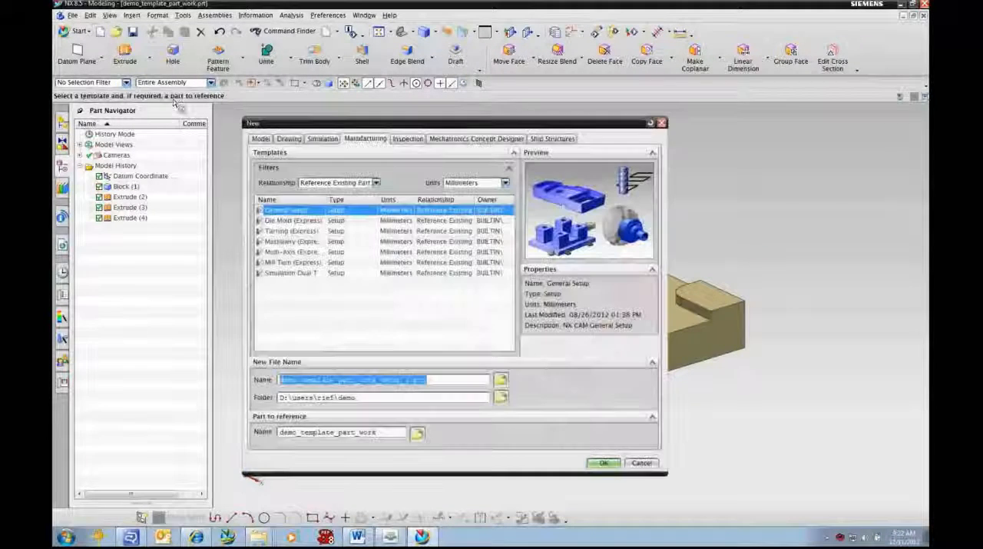
left_click(596, 464)
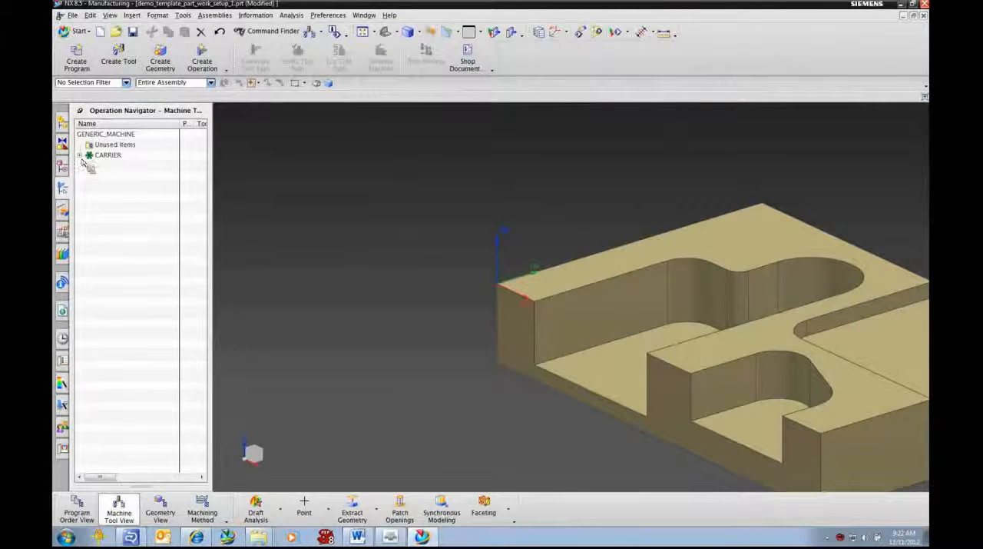
- Examine the new setup's tool carrier pockets, geometry groups and machining methods in the Operation Navigator
left_click(80, 156)
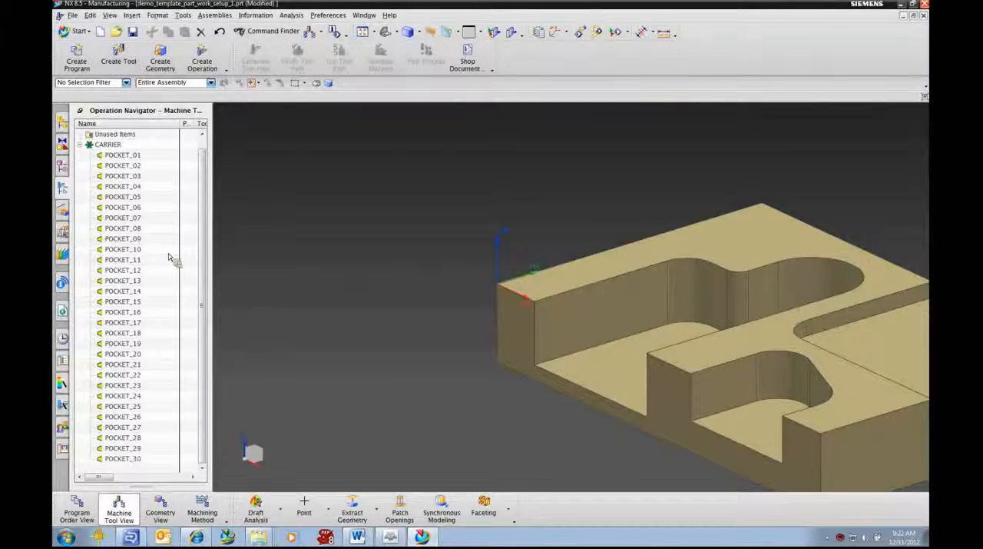
left_click(160, 510)
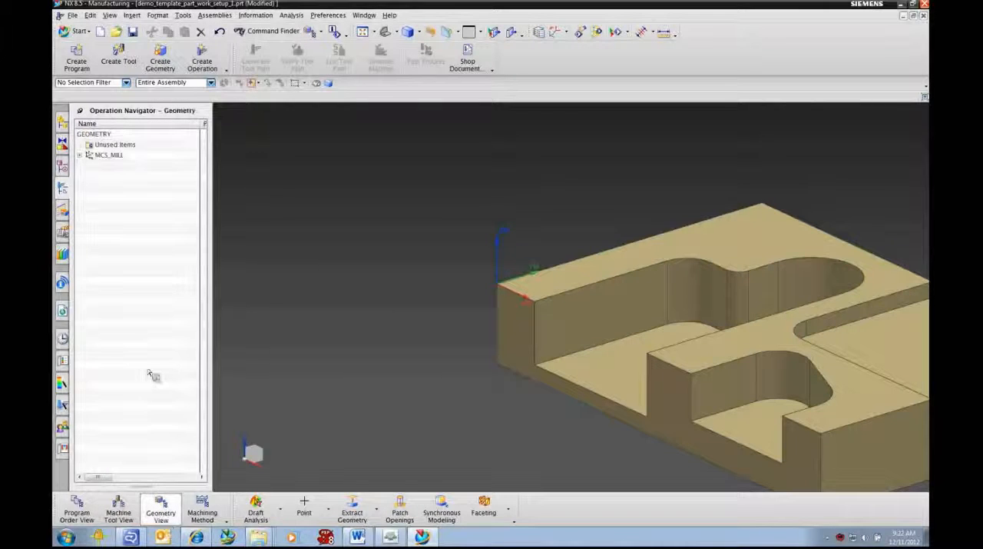
left_click(80, 156)
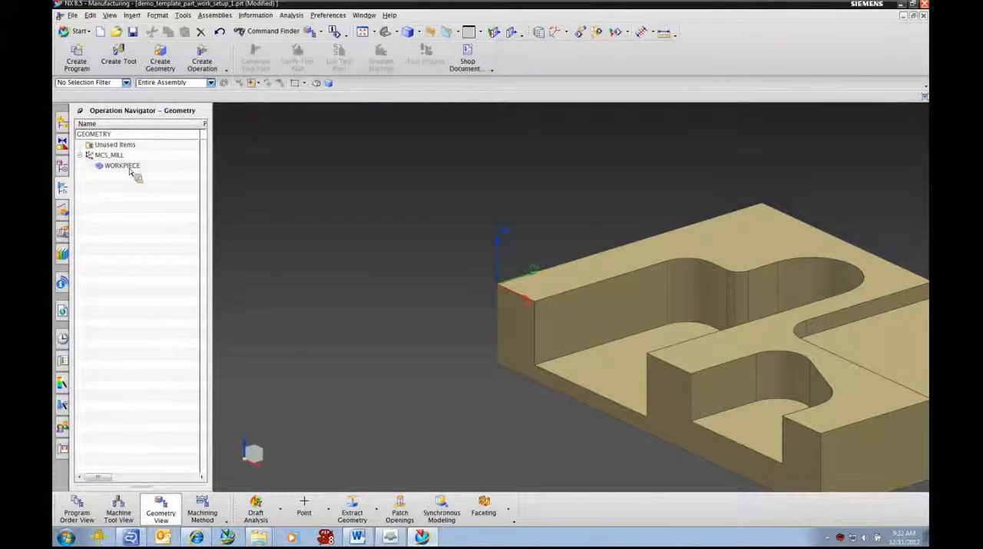
left_click(203, 512)
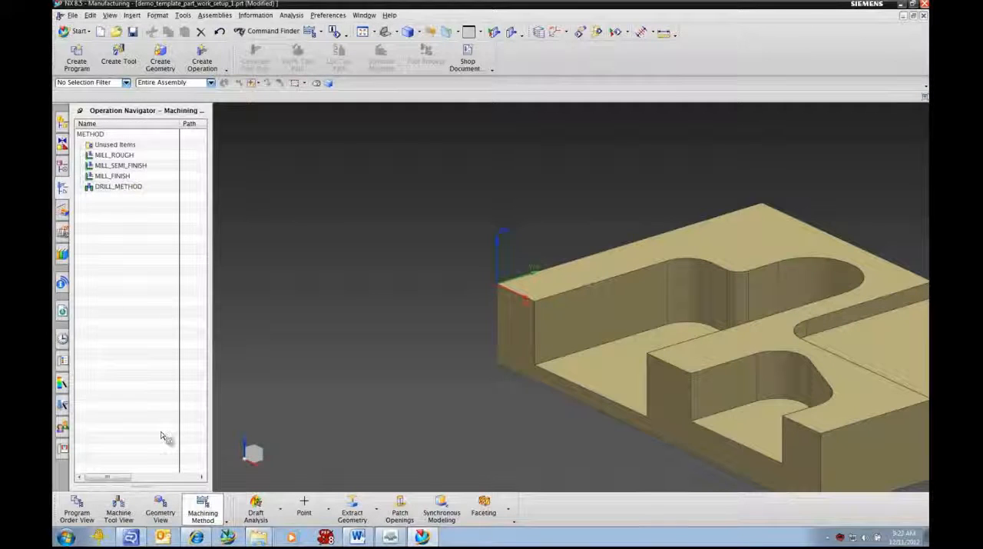
scroll(468, 382, "down", 1)
middle_click_drag(442, 413, 437, 343, "shift")
- Assign the solid body as the part geometry of the WORKPIECE group
left_click(160, 513)
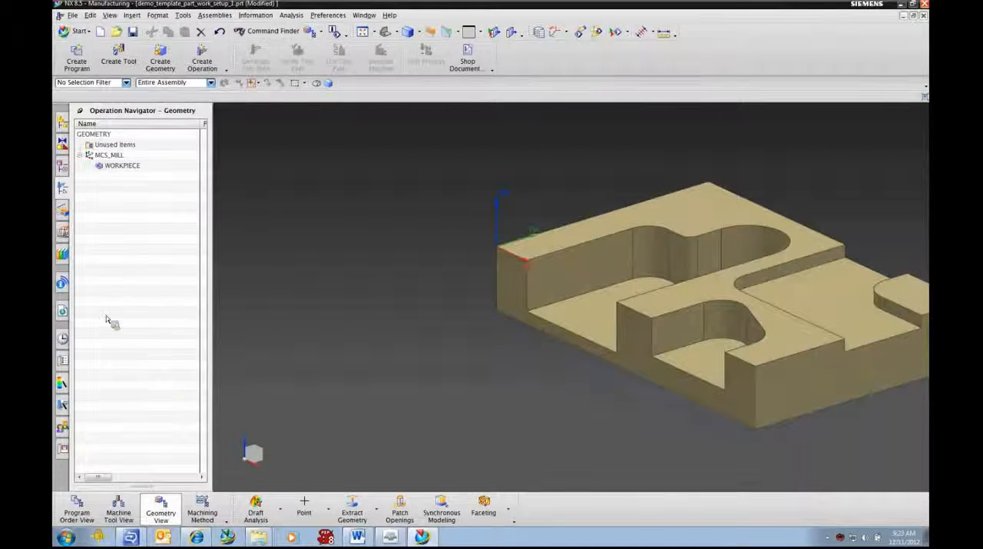
double_click(120, 169)
left_click(315, 139)
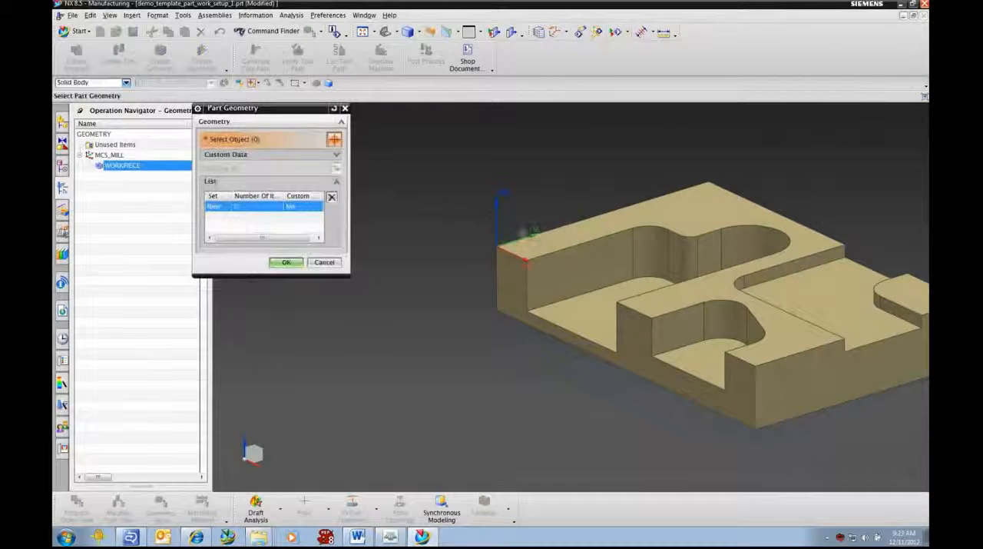
left_click(598, 260)
left_click(286, 274)
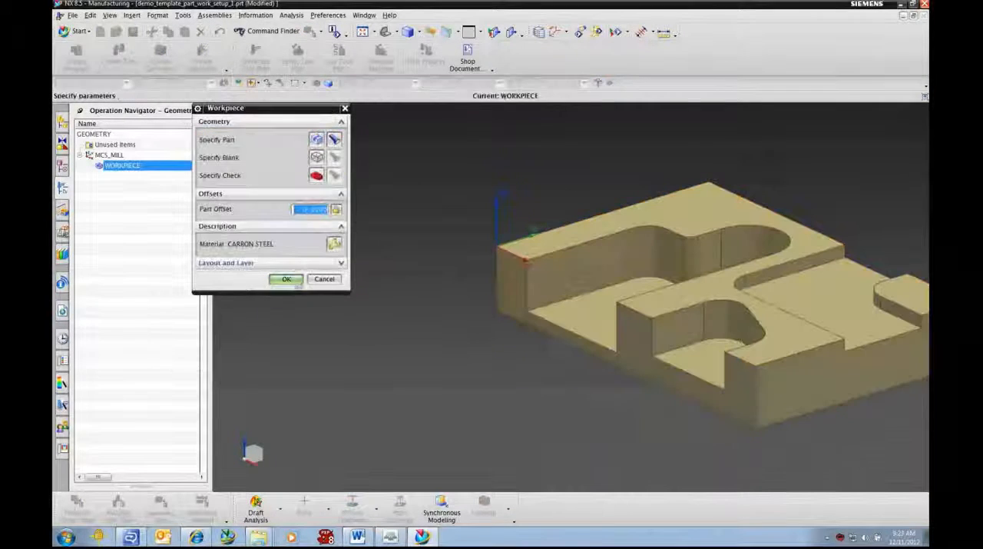
- Define the WORKPIECE blank as a Bounding Block with the default zero offsets and accept the workpiece
left_click(317, 156)
left_click(286, 137)
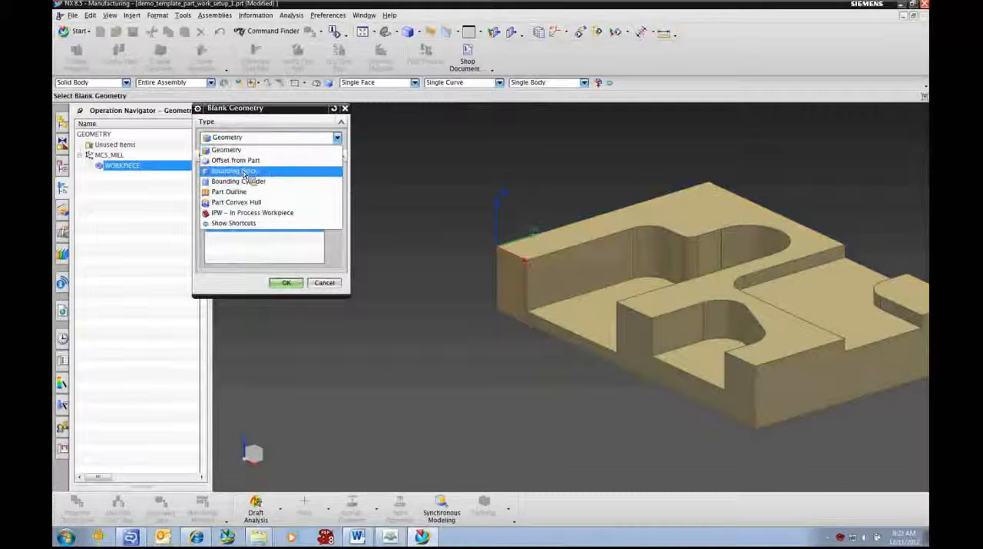
left_click(251, 170)
left_click(288, 229)
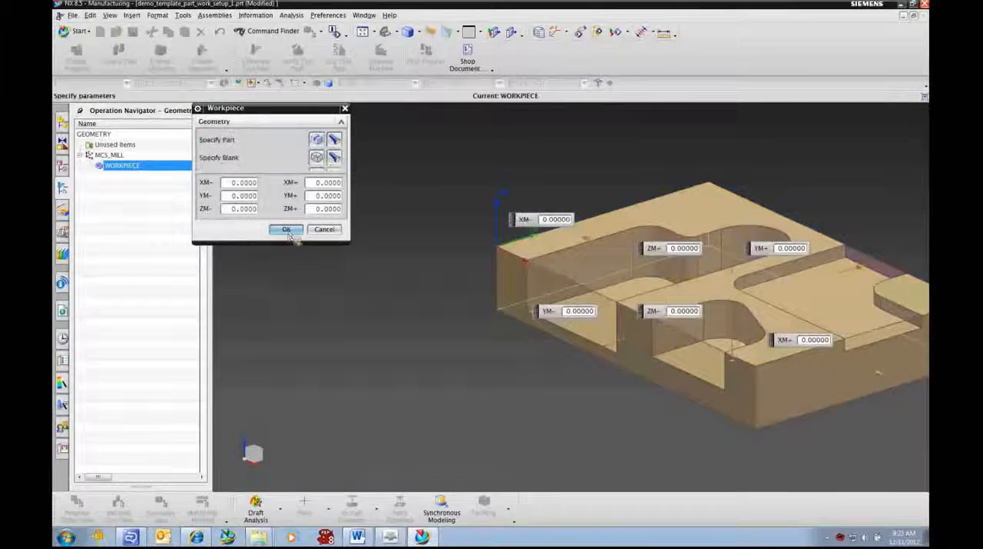
left_click(286, 279)
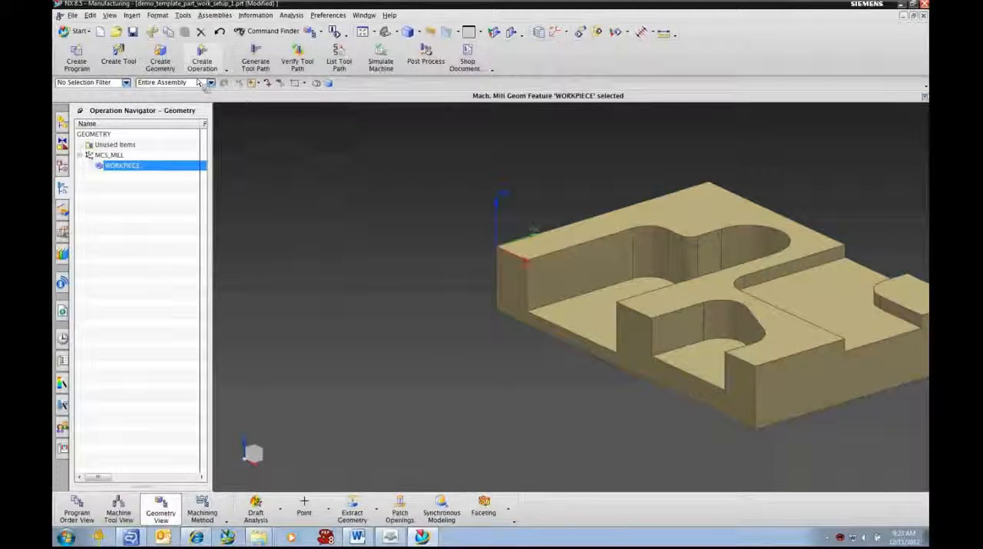
- Create a MY_POCKET geometry group from the mill_contour type, located under WORKPIECE
left_click(160, 57)
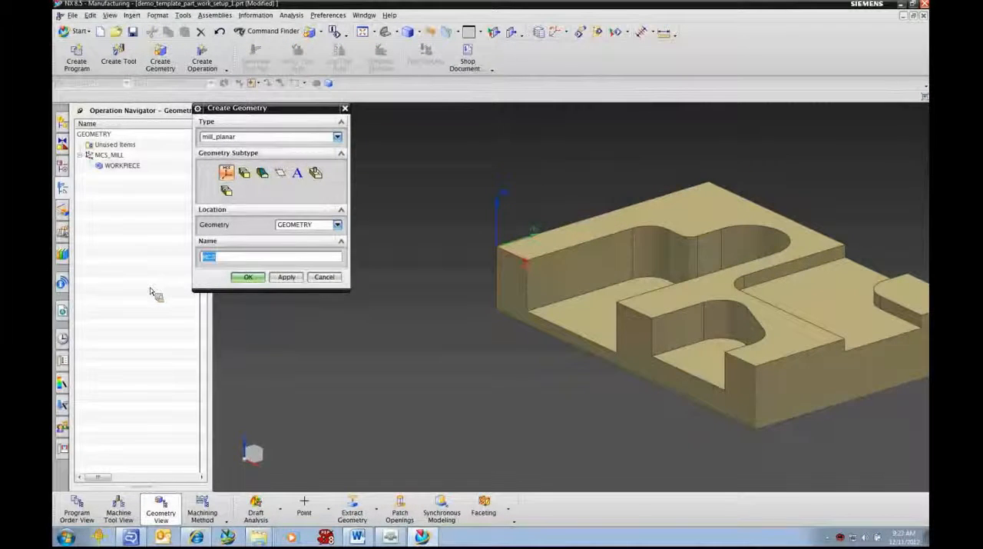
left_click(241, 138)
left_click(232, 157)
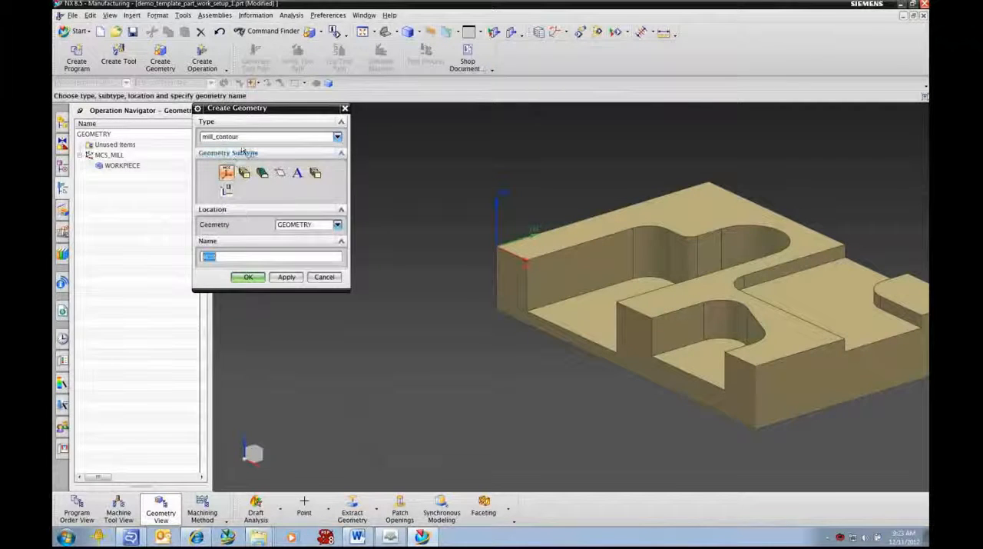
mouse_move(228, 196)
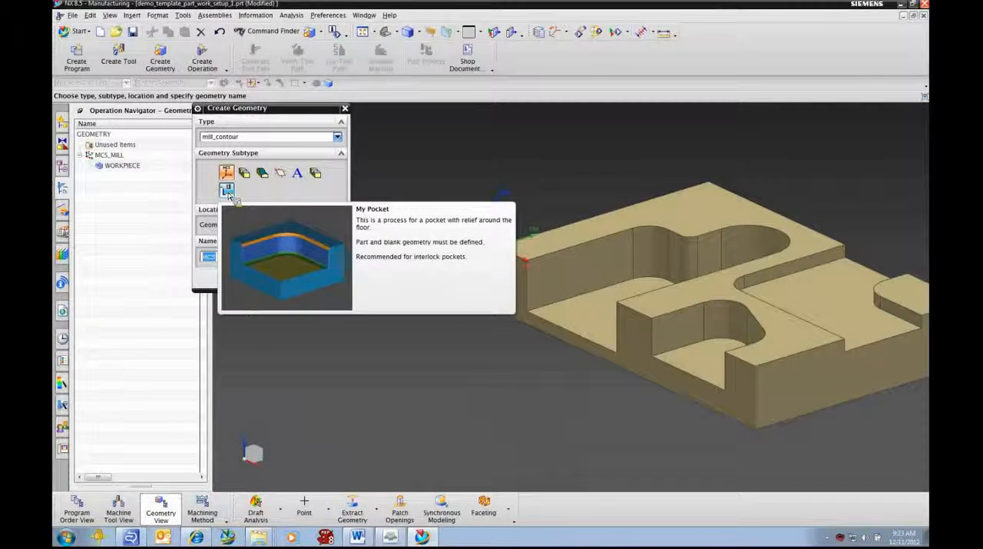
left_click(227, 192)
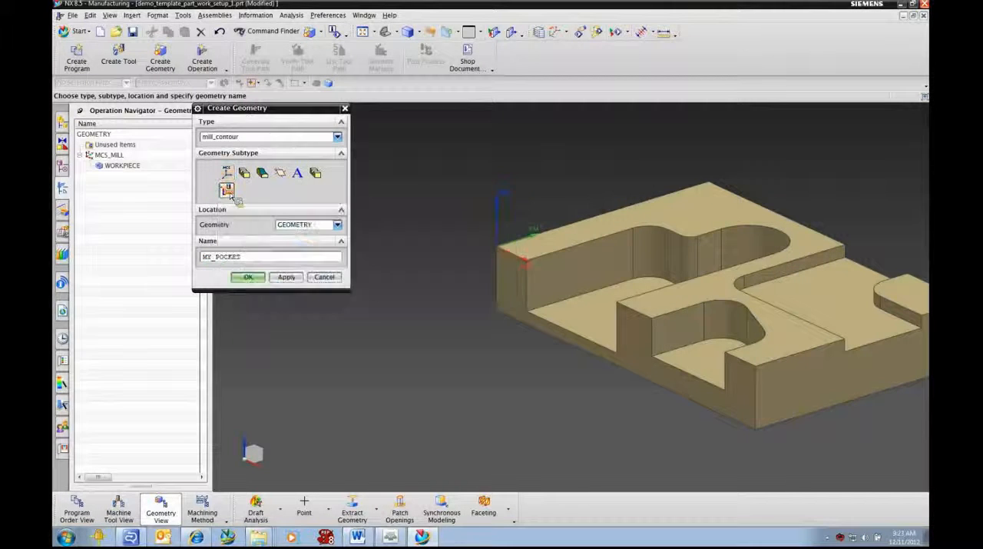
left_click(307, 225)
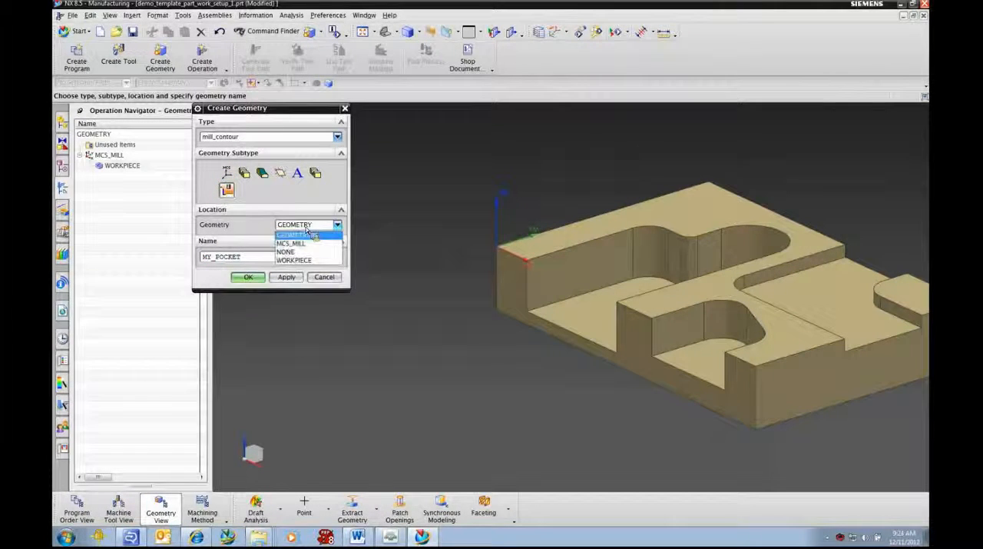
left_click(297, 262)
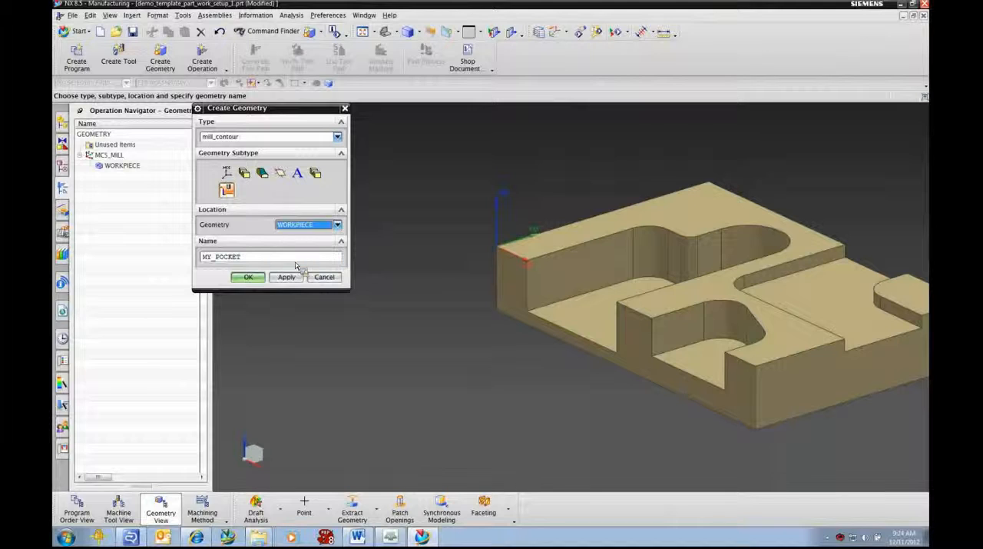
left_click(255, 278)
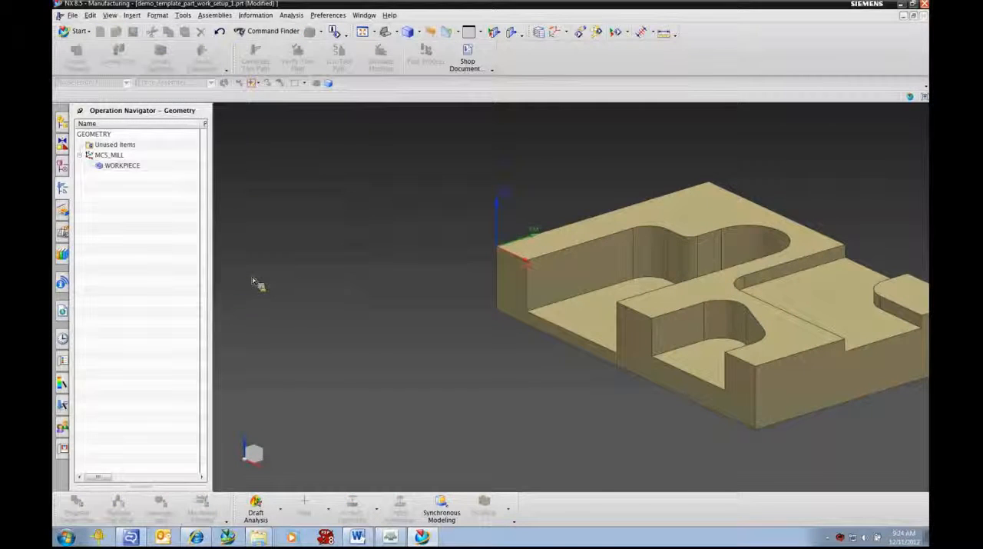
- Specify the three pocket floor faces as the cut area of MY_POCKET
middle_click_drag(555, 398, 498, 361, "shift")
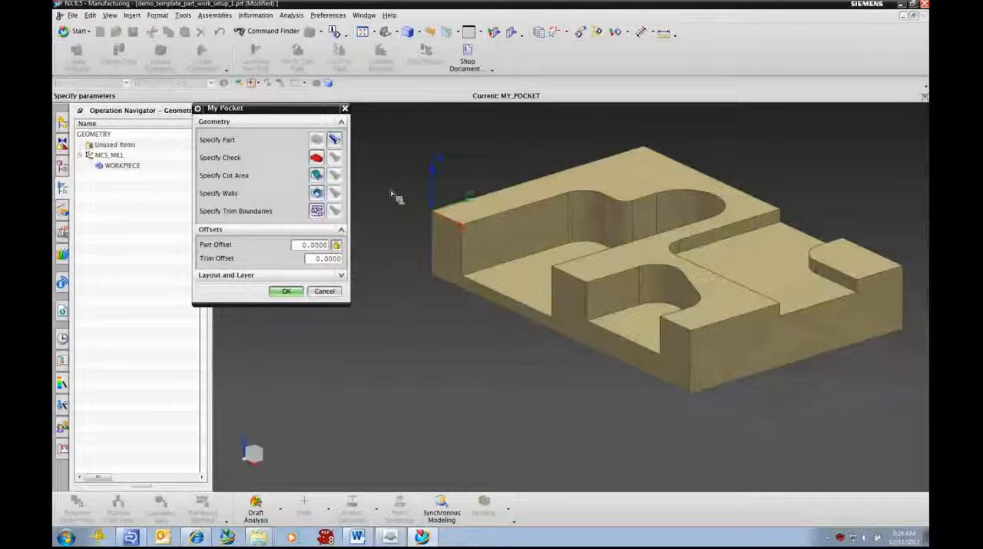
left_click(317, 175)
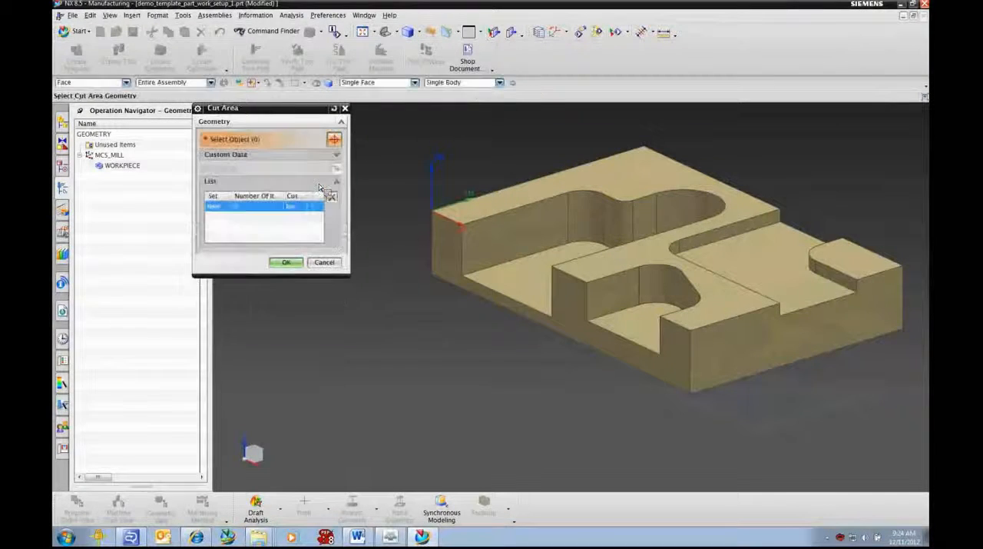
left_click(539, 292)
left_click(641, 321)
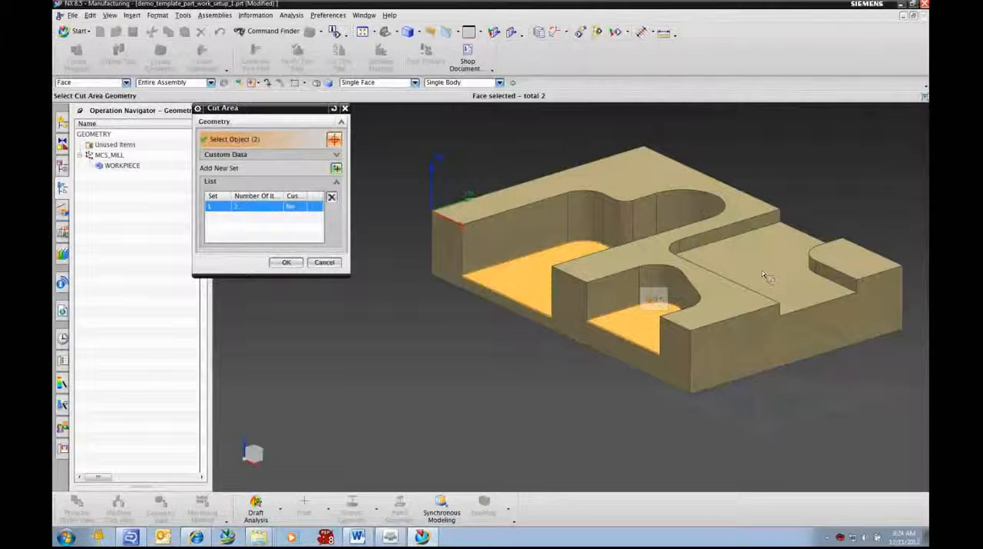
left_click(286, 262)
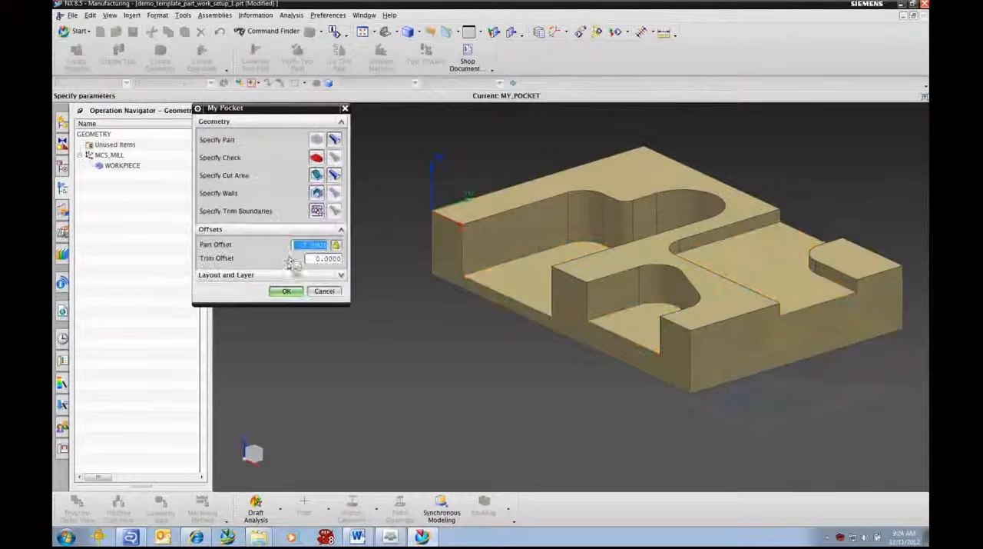
- Specify the pocket walls of MY_POCKET using the Tangent Faces rule and accept the geometry group
left_click(317, 193)
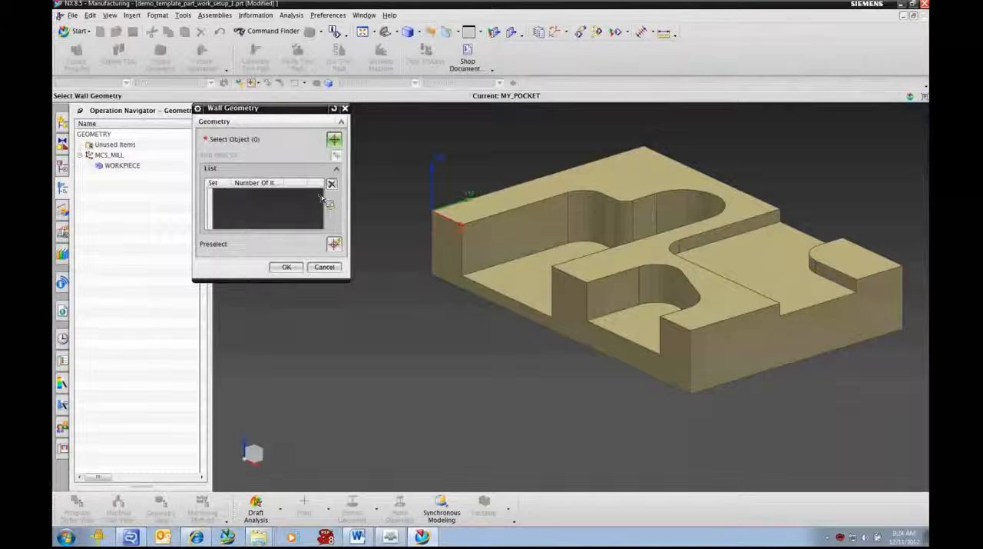
left_click(376, 82)
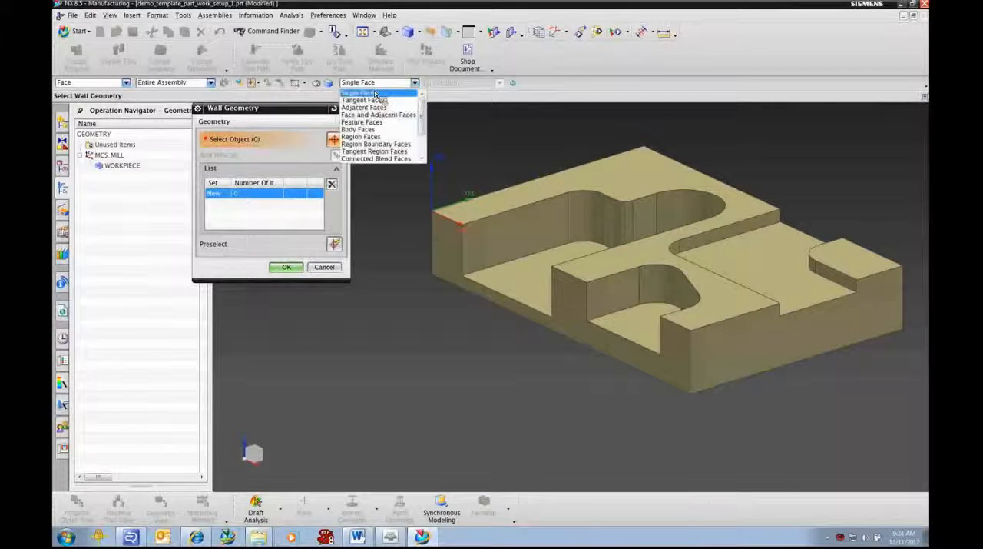
left_click(366, 101)
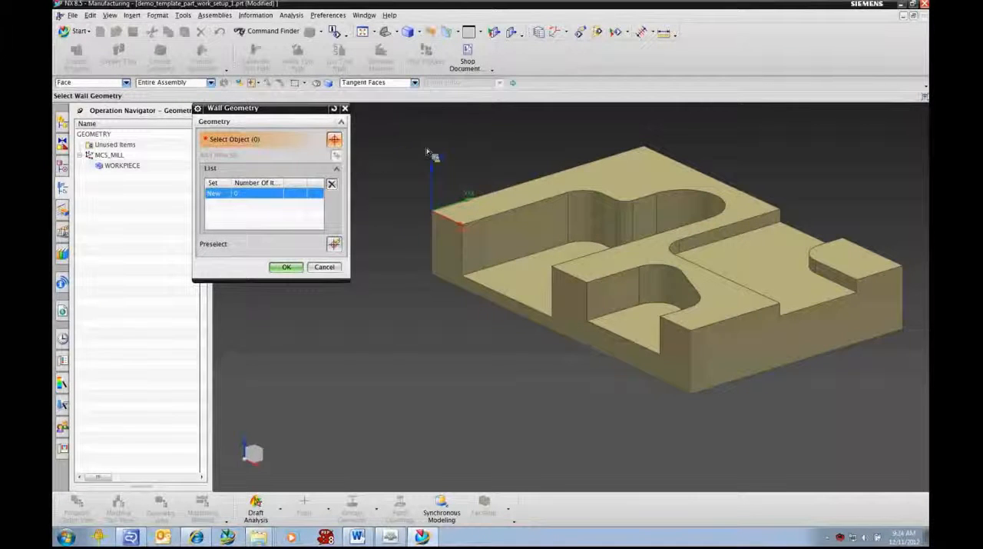
left_click(567, 226)
left_click(642, 293)
left_click(707, 248)
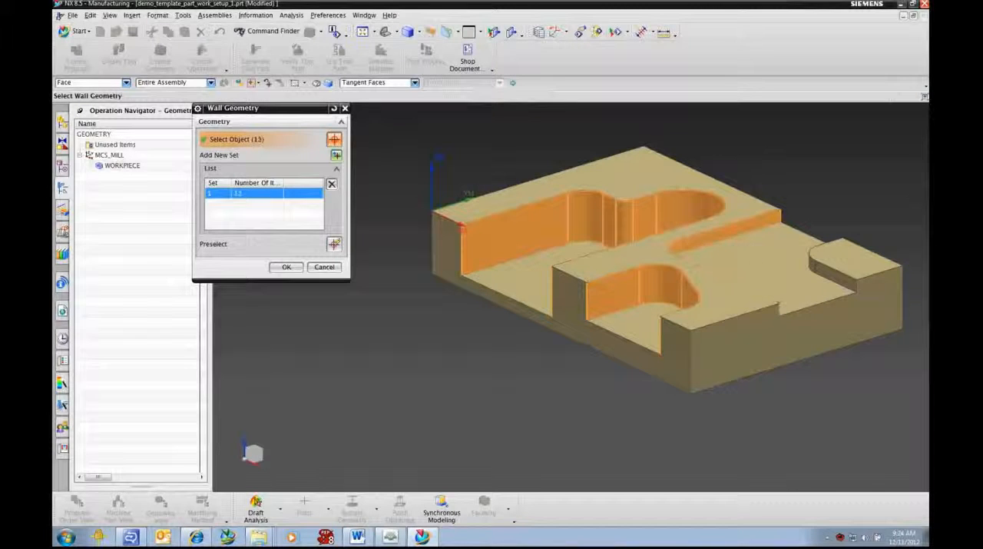
left_click(731, 280)
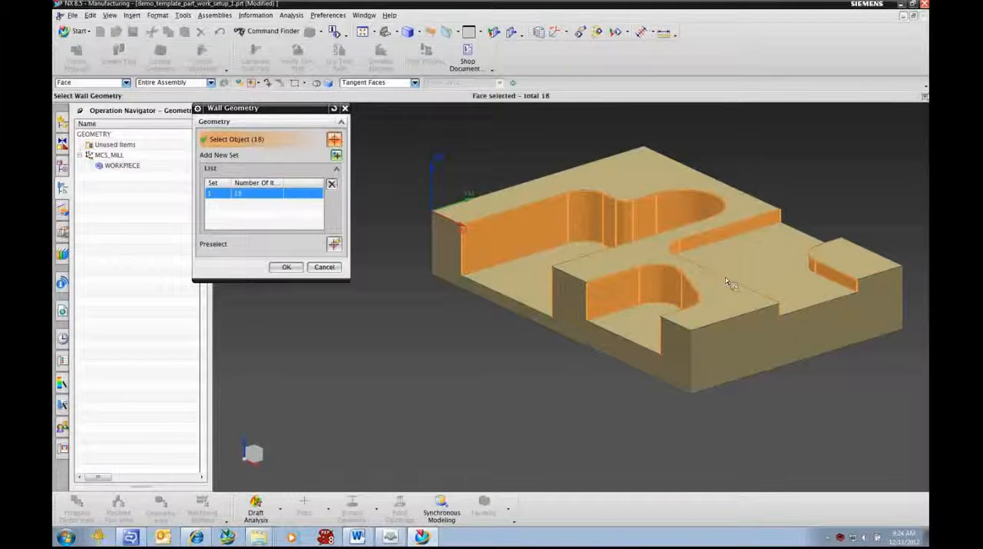
left_click(291, 268)
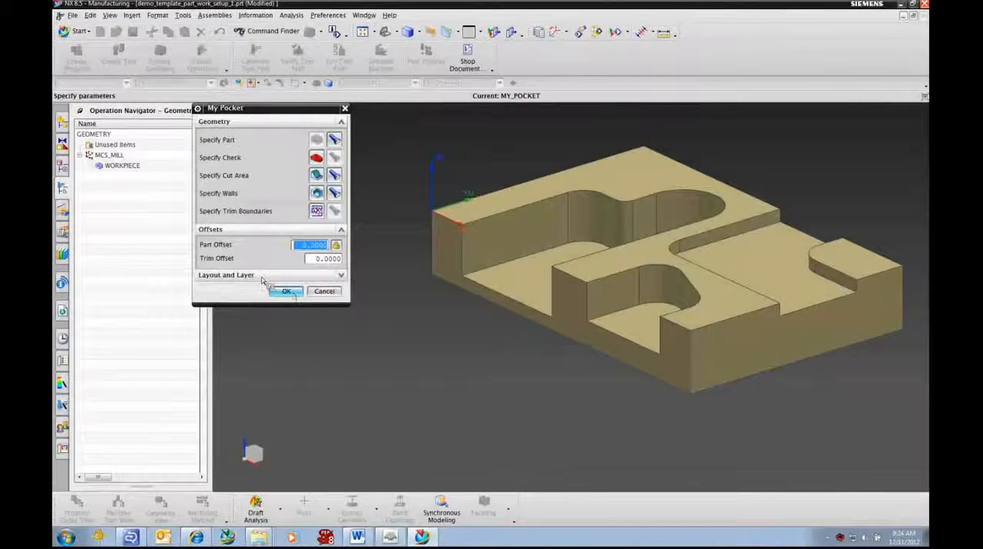
left_click(286, 292)
- Generate the tool paths for all operations under MY_POCKET, accepting each path in turn
left_click(142, 192)
left_click(142, 177)
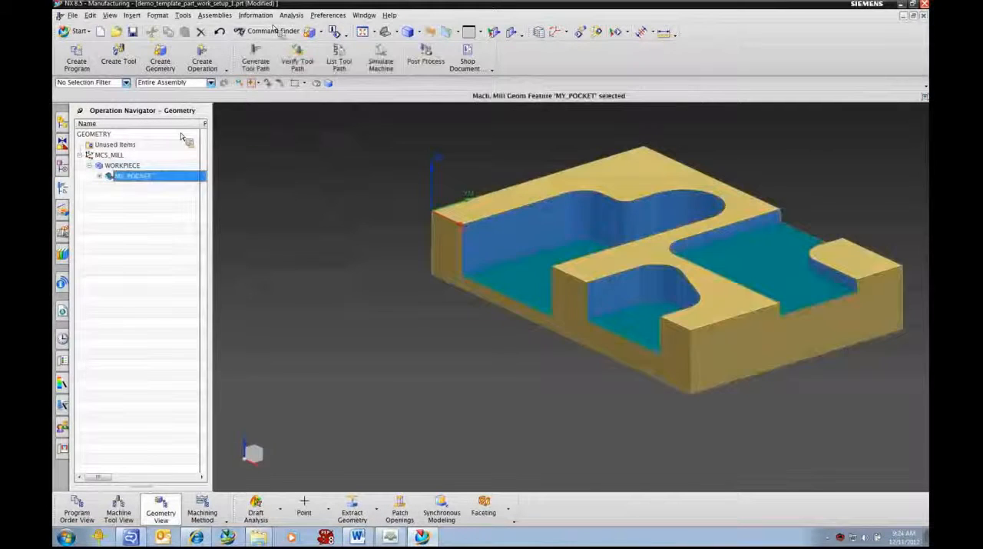
left_click(256, 55)
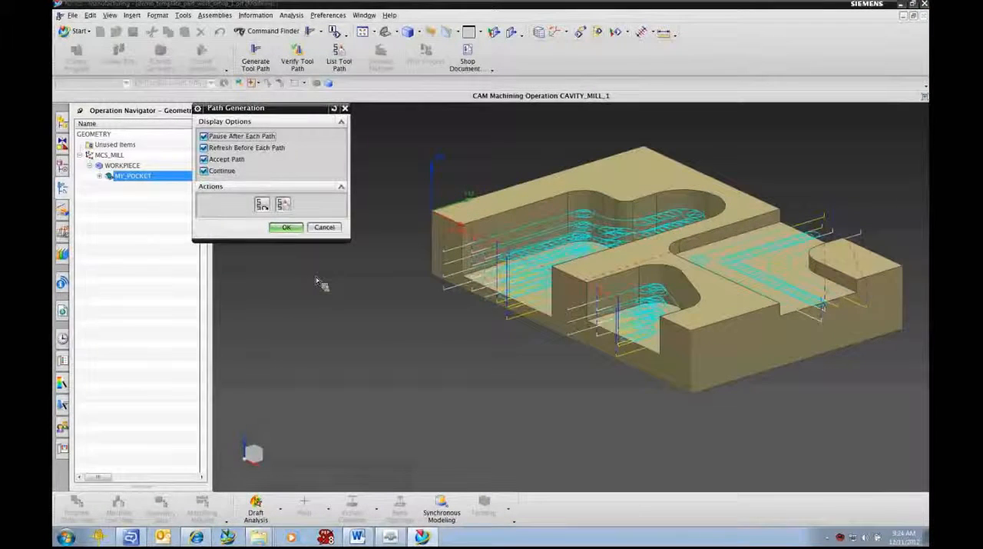
left_click(285, 227)
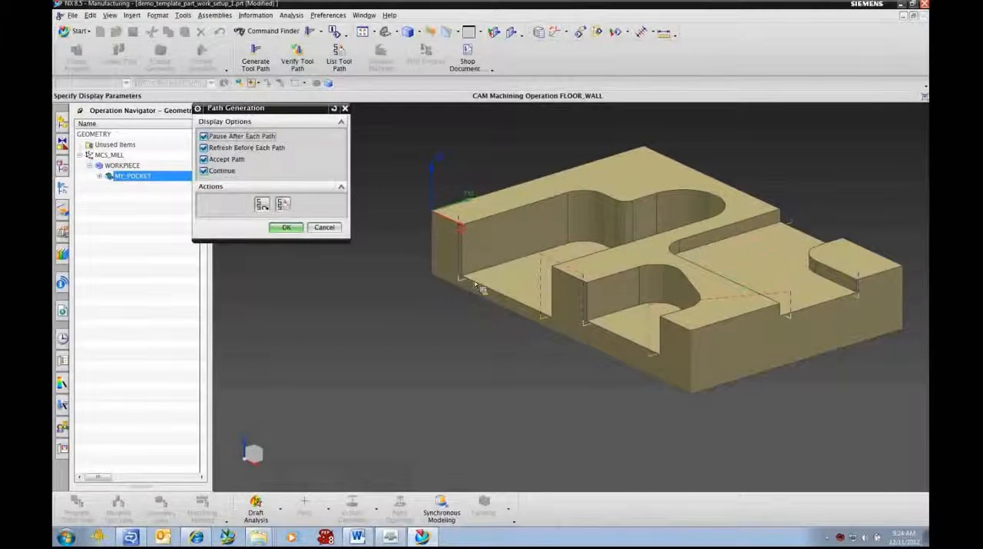
left_click(292, 232)
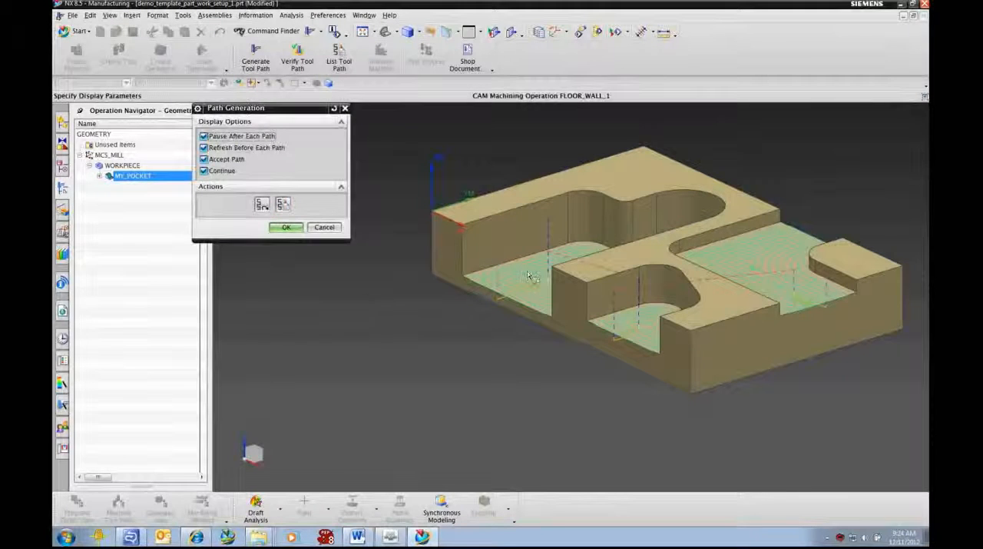
left_click(283, 228)
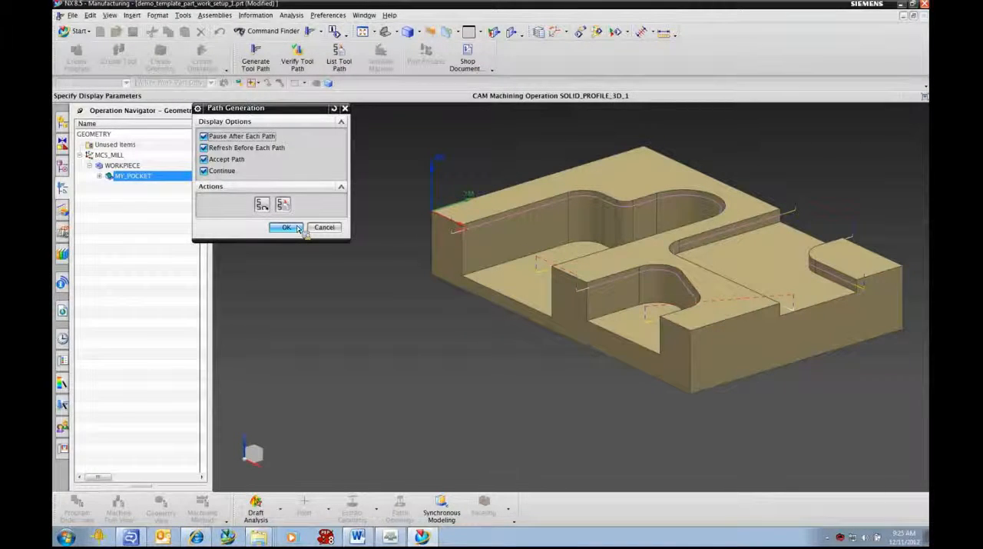
left_click(298, 228)
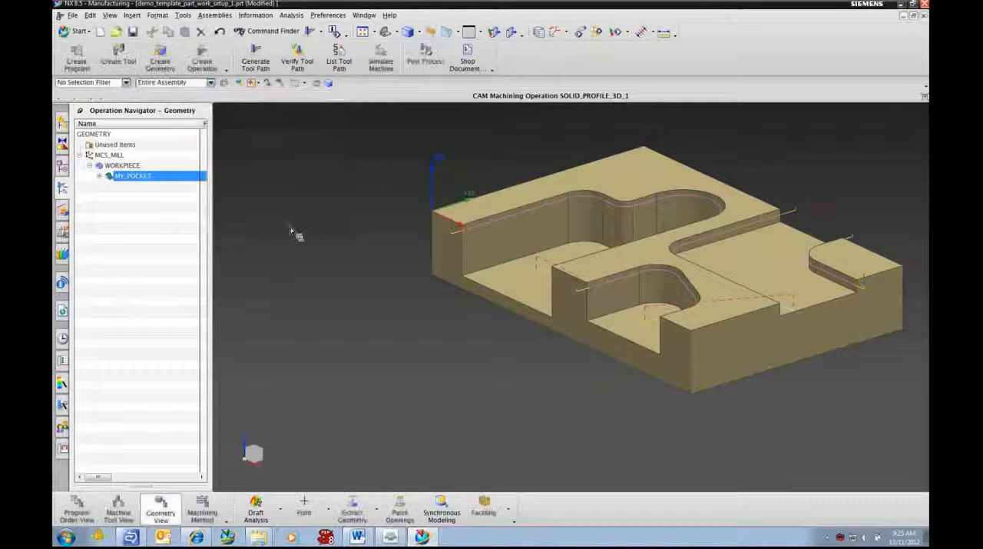
- Verify the MY_POCKET tool paths with a 2D Dynamic material removal simulation, with the IPW collision check off
left_click(298, 59)
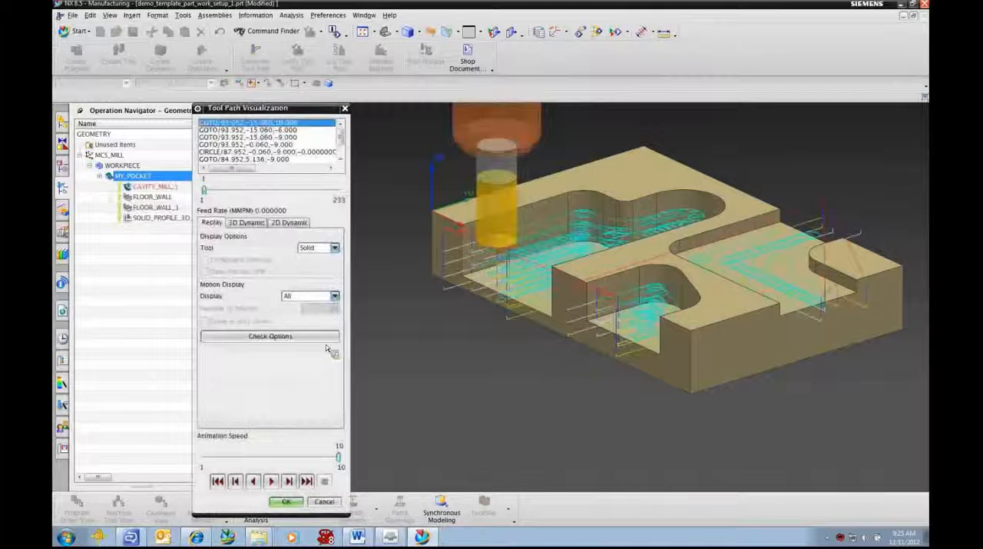
left_click(290, 222)
left_click(204, 339)
left_click(272, 481)
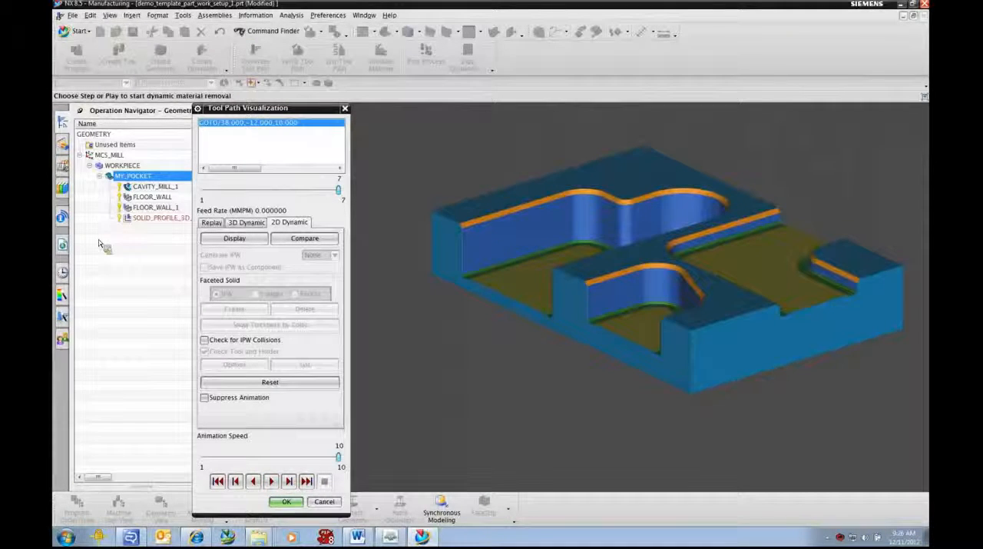
left_click(286, 502)
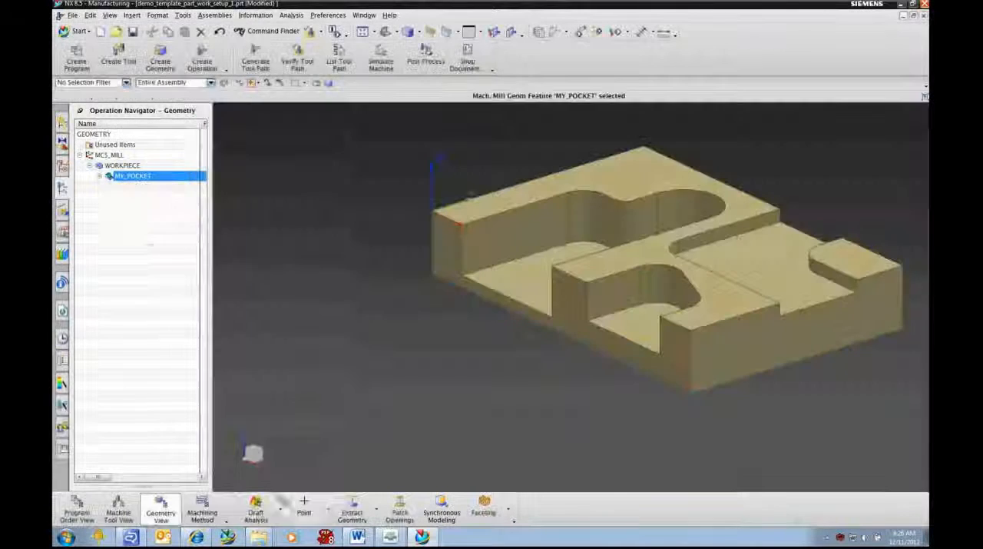
- Examine how the pocket operations are arranged by geometry, machining method, machine tool and program order, expanding MILL_FINISH, POCKET_10 and program 1234
left_click(99, 176)
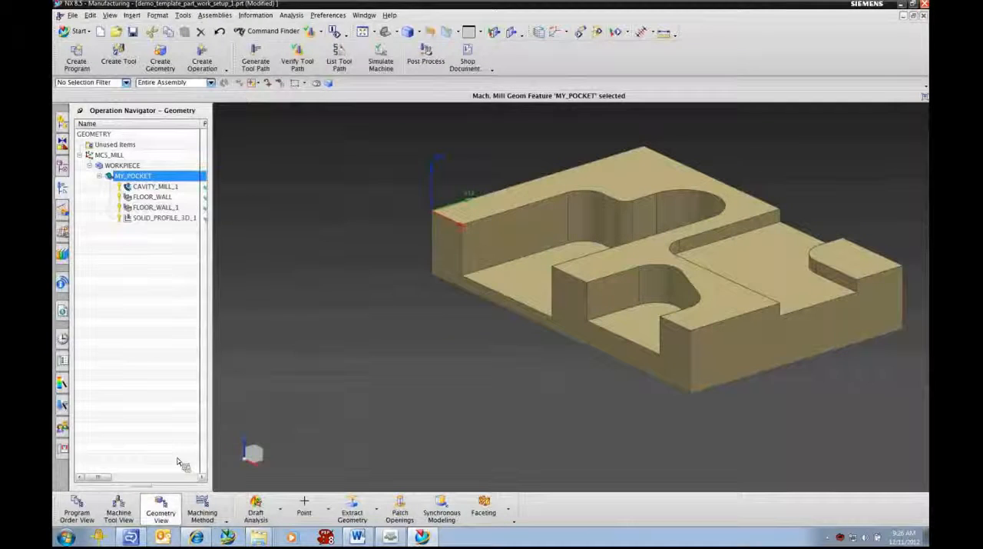
left_click(204, 512)
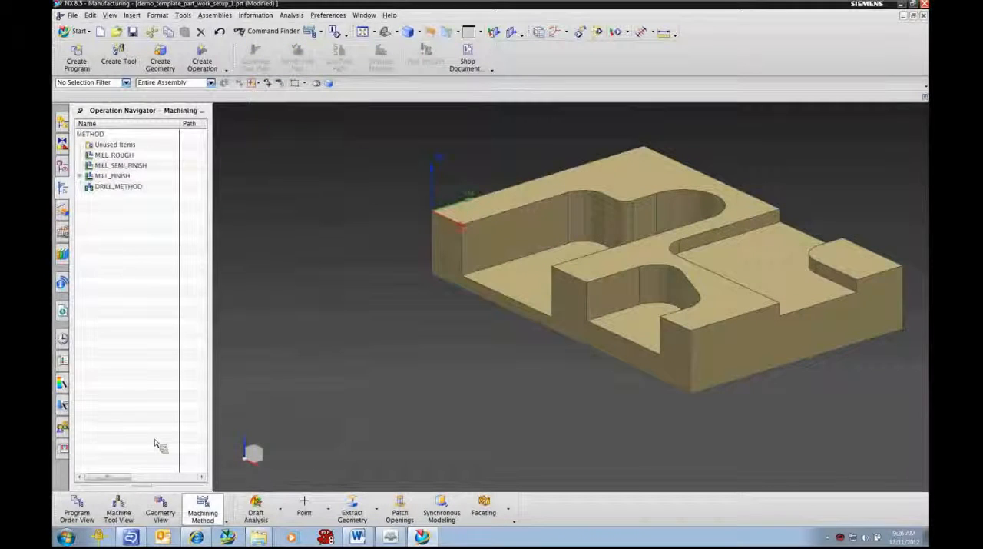
left_click(79, 176)
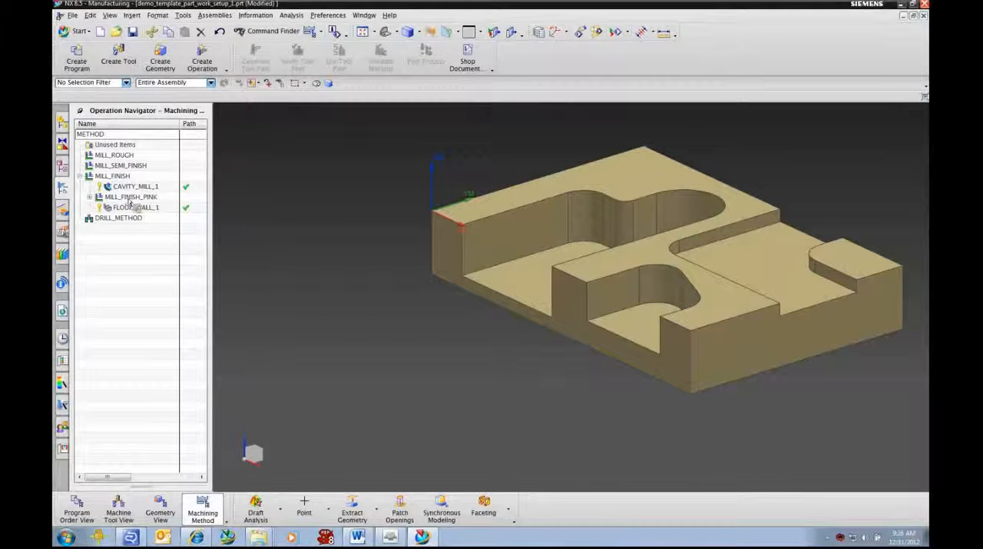
left_click(119, 515)
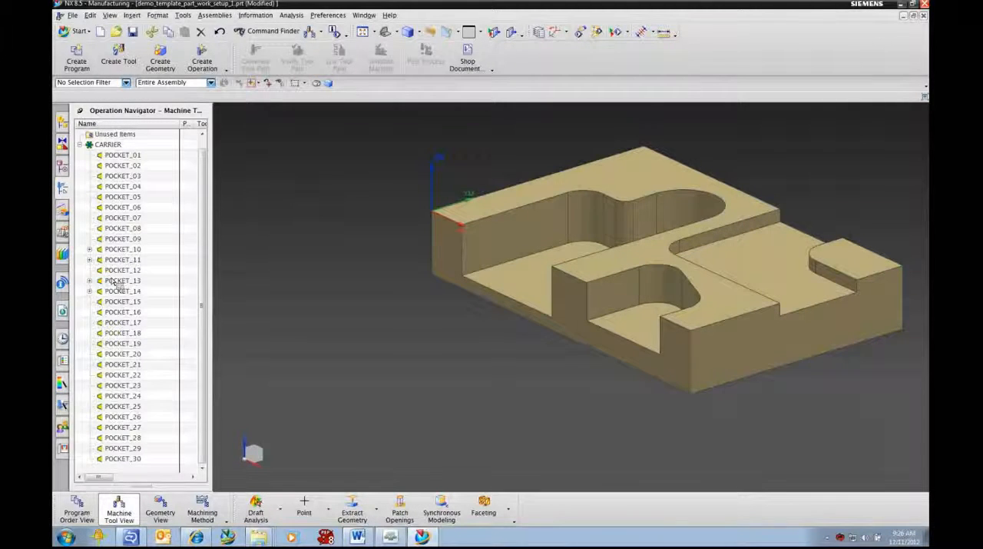
left_click_drag(142, 278, 108, 250)
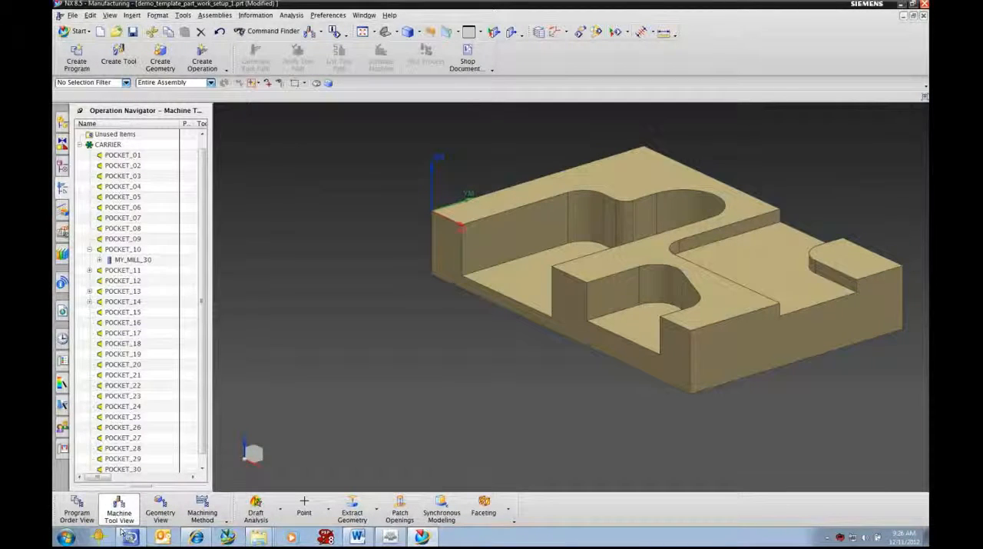
left_click(79, 510)
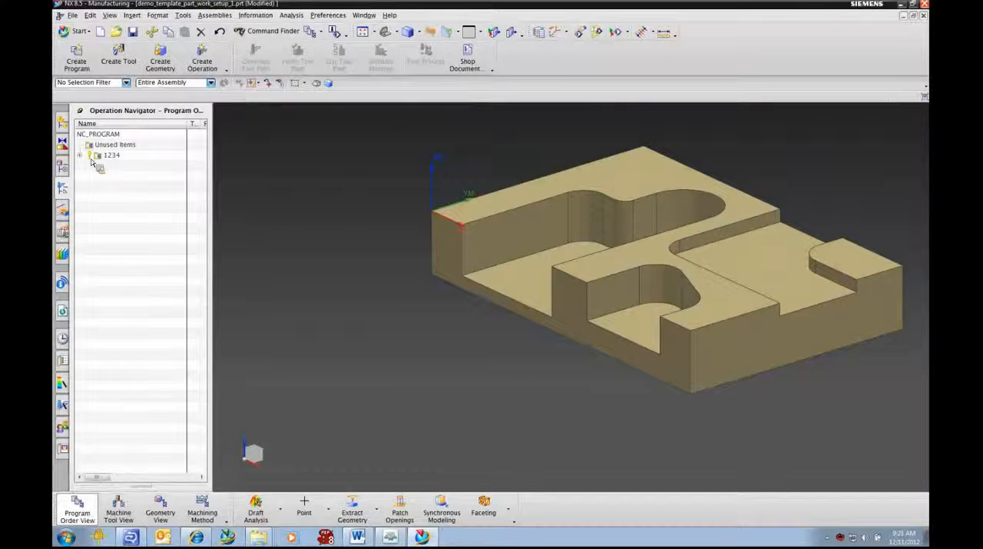
double_click(117, 156)
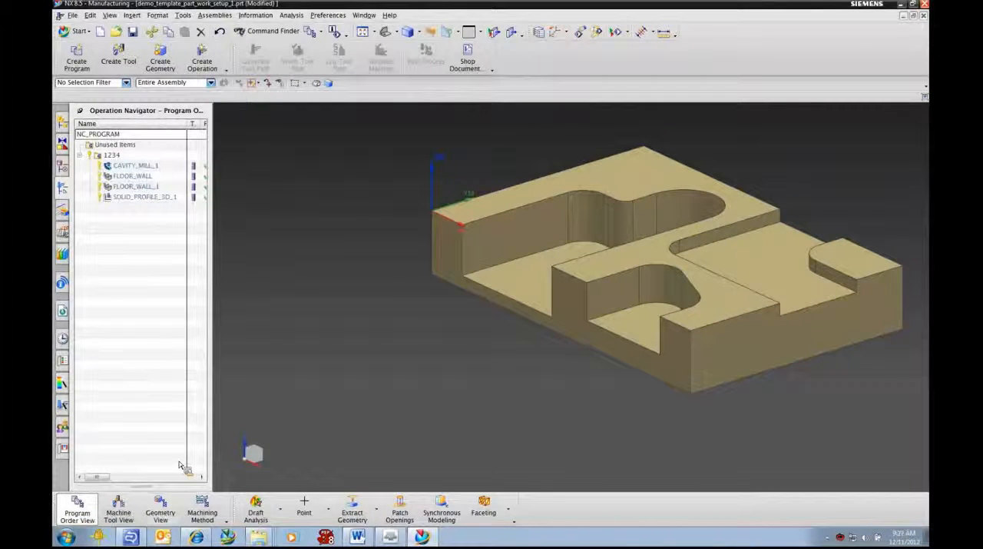
left_click(161, 510)
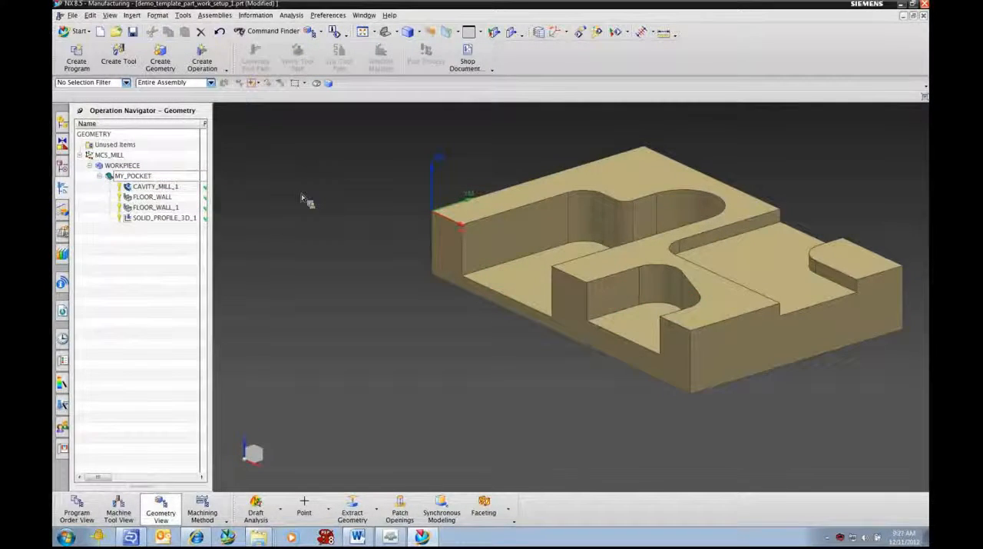
- Open the CAVITY_MILL_1 operation, examine its customized parameters and tool settings, and accept it as it is
double_click(153, 187)
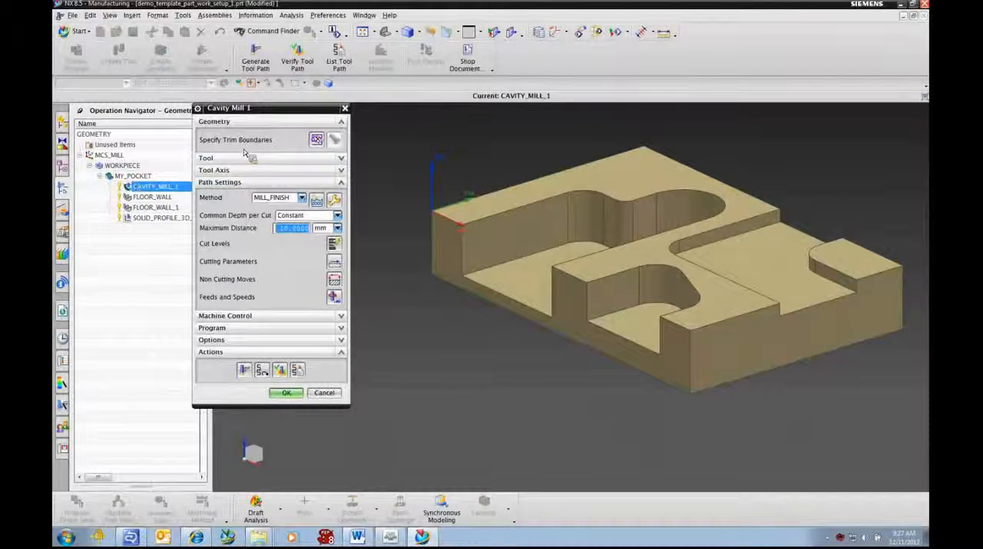
left_click(303, 159)
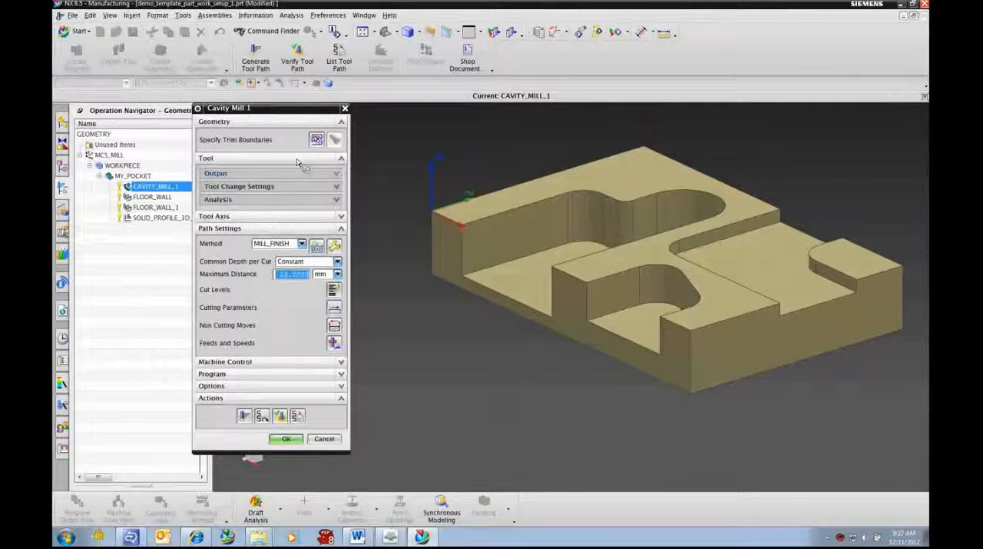
left_click(255, 175)
left_click(256, 175)
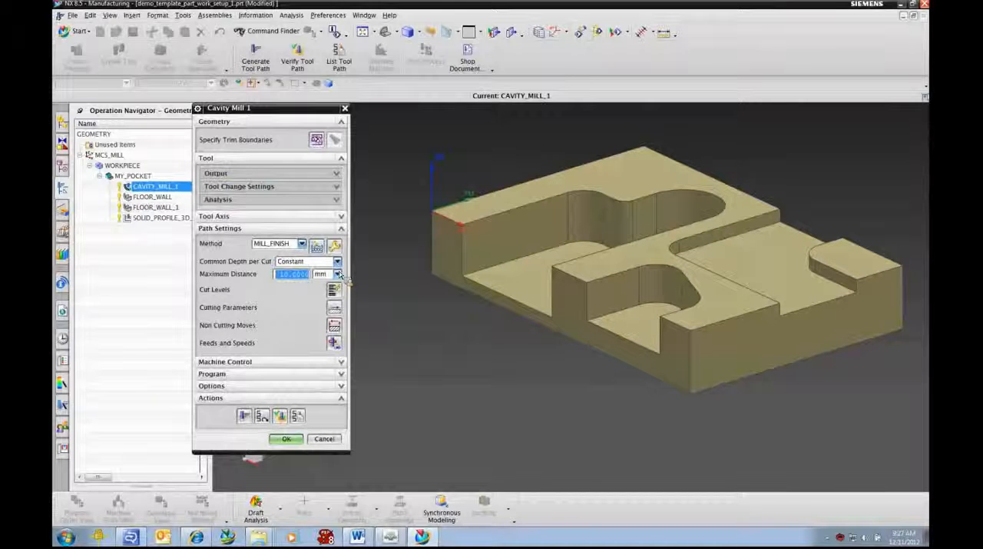
left_click(290, 159)
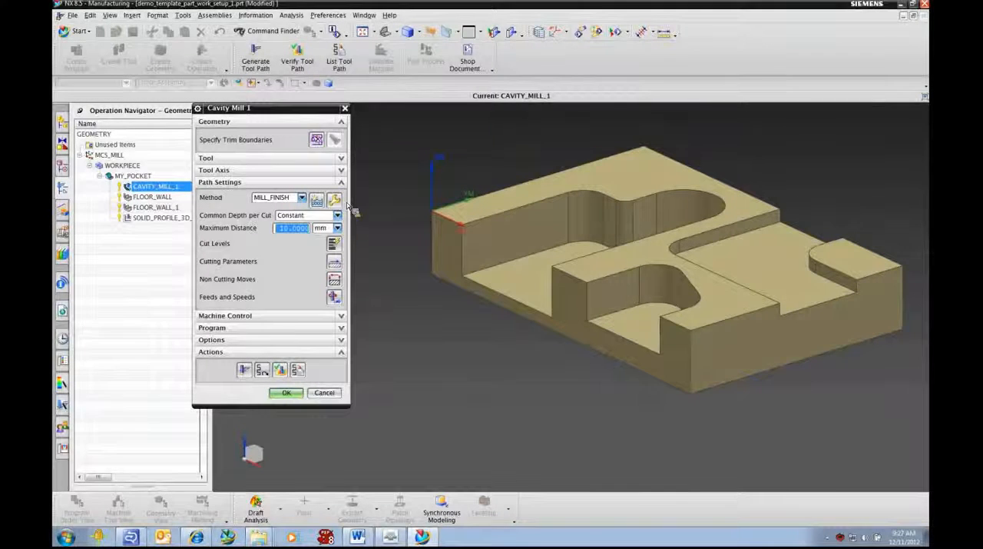
left_click(287, 393)
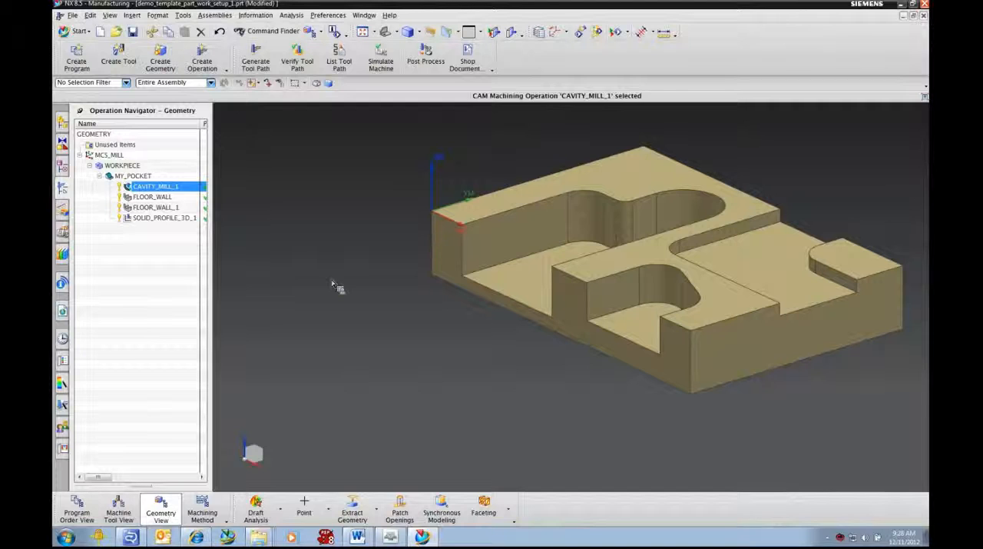
- Display the SOLID_PROFILE_3D_1 path and look at the Profile 3D subtype of mill_contour without creating an operation
left_click(157, 218)
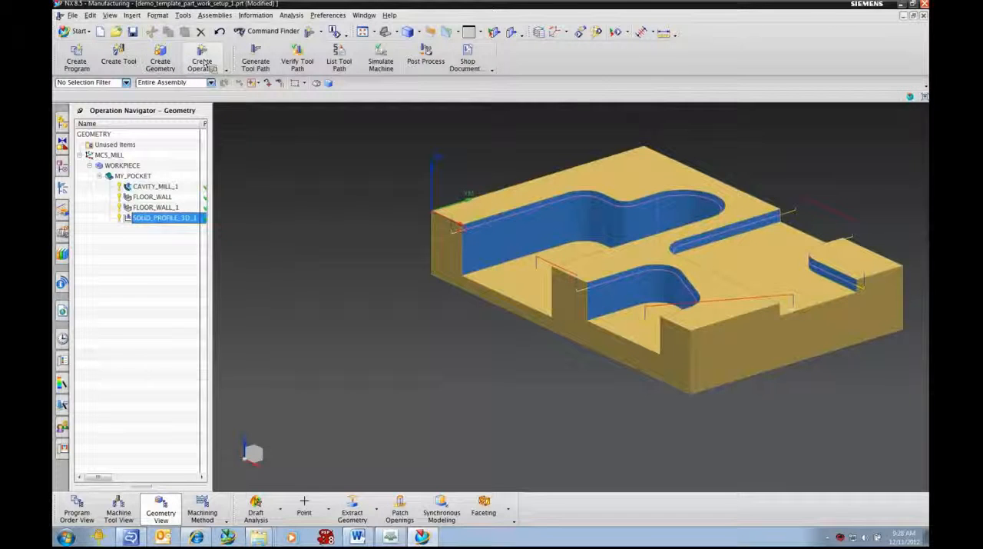
left_click(202, 62)
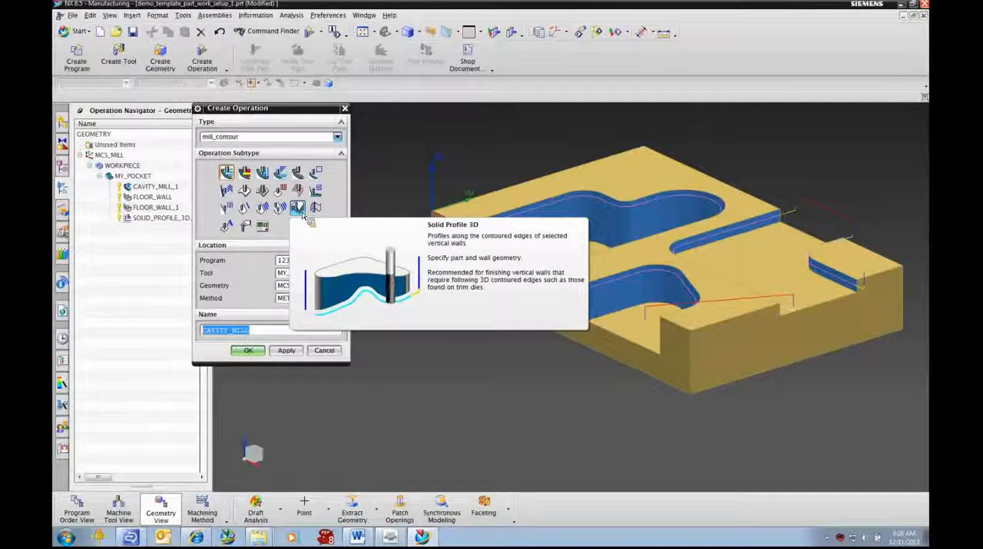
left_click(323, 350)
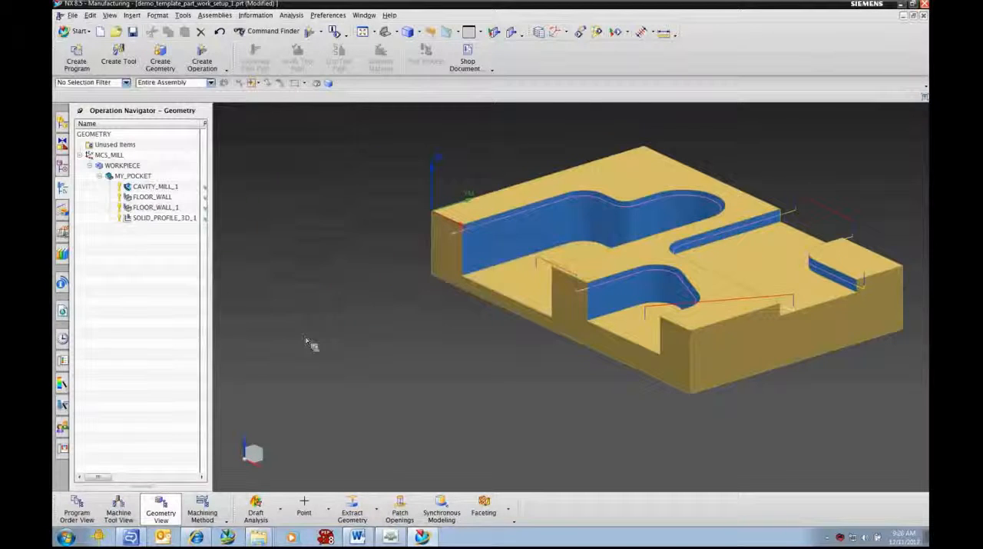
- Open the SOLID_PROFILE_3D_1 operation and examine its Follow options, keeping Wall Top
left_click(165, 219)
double_click(167, 219)
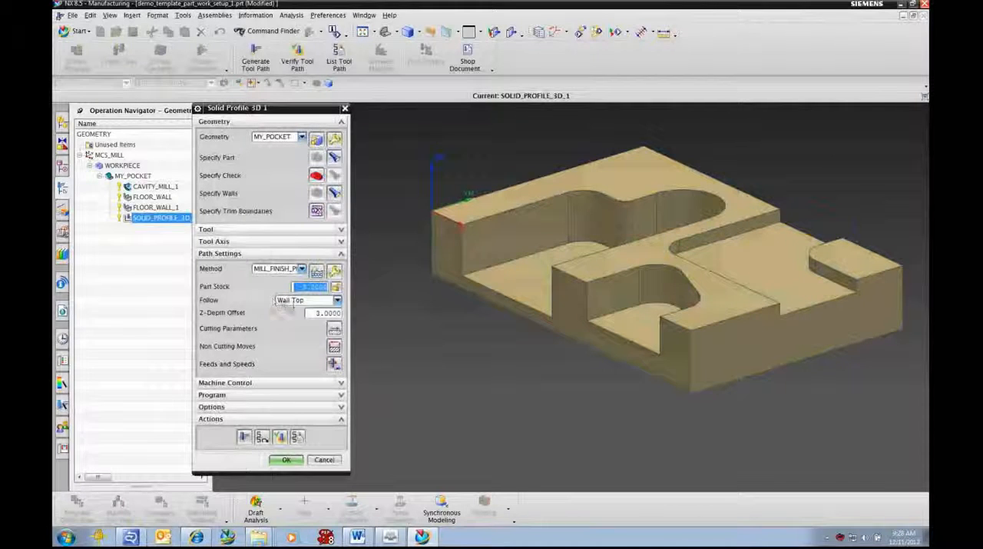
left_click(296, 300)
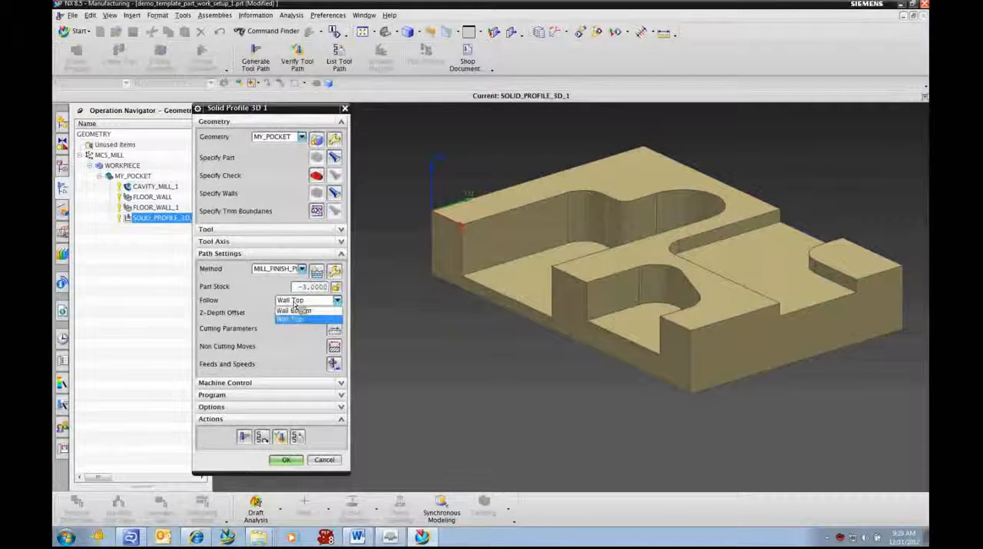
left_click(295, 304)
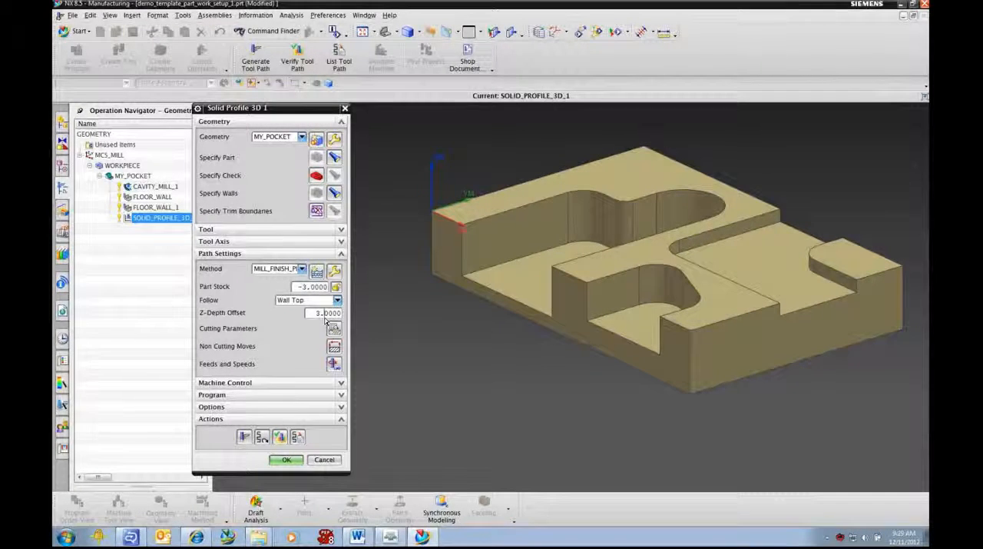
- Inspect the chamfer tool's position against the wall's top edge in the SOLID_PROFILE_3D_1 path replay, and close the operation without changes
left_click(281, 438)
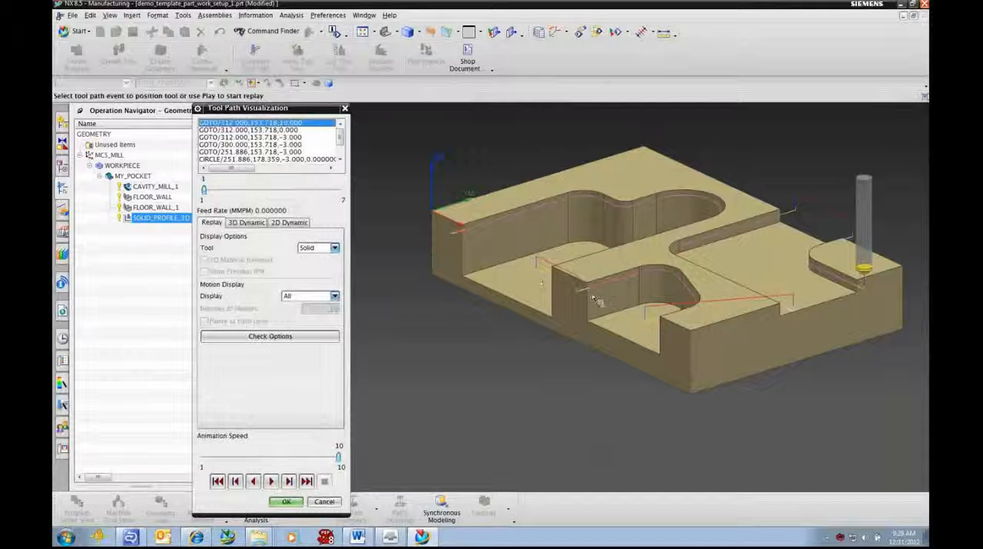
left_click(845, 292)
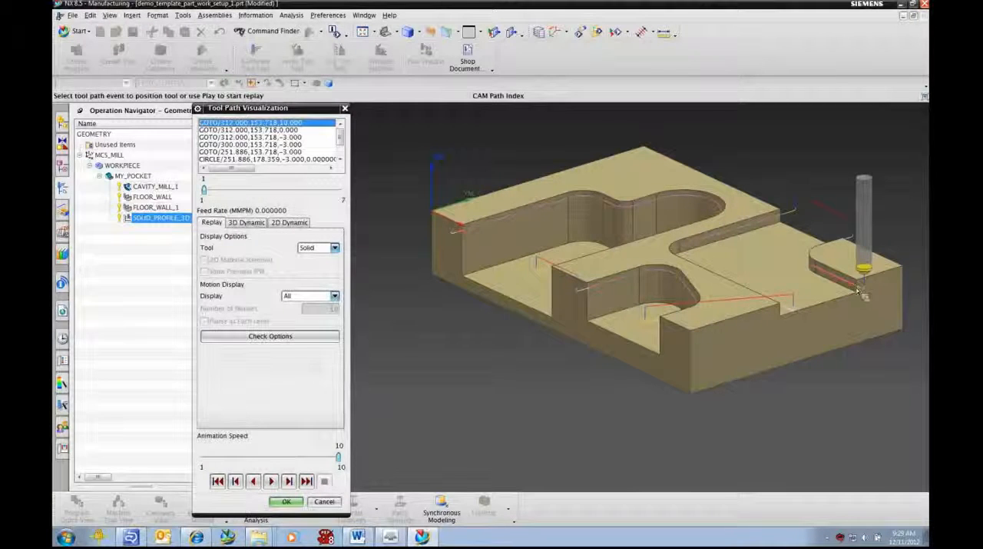
middle_click_drag(869, 338, 826, 322)
key("F8")
scroll(747, 246, "up", 9)
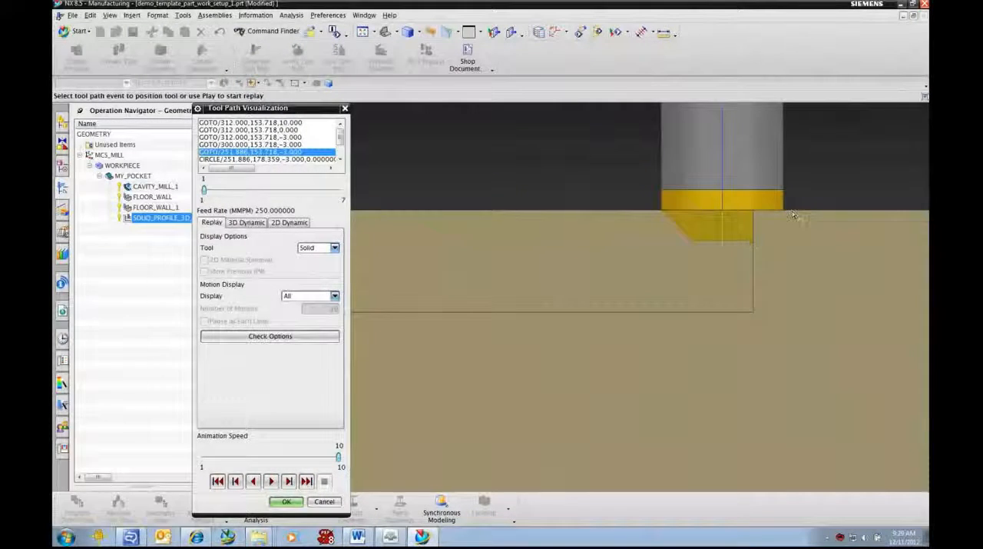
scroll(733, 261, "down", 8)
middle_click_drag(637, 302, 473, 242)
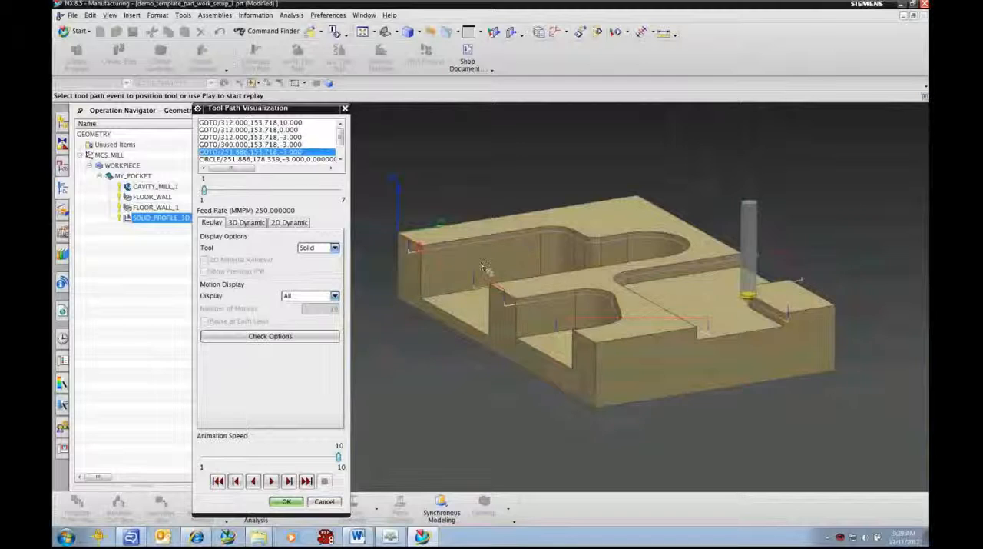
left_click(338, 503)
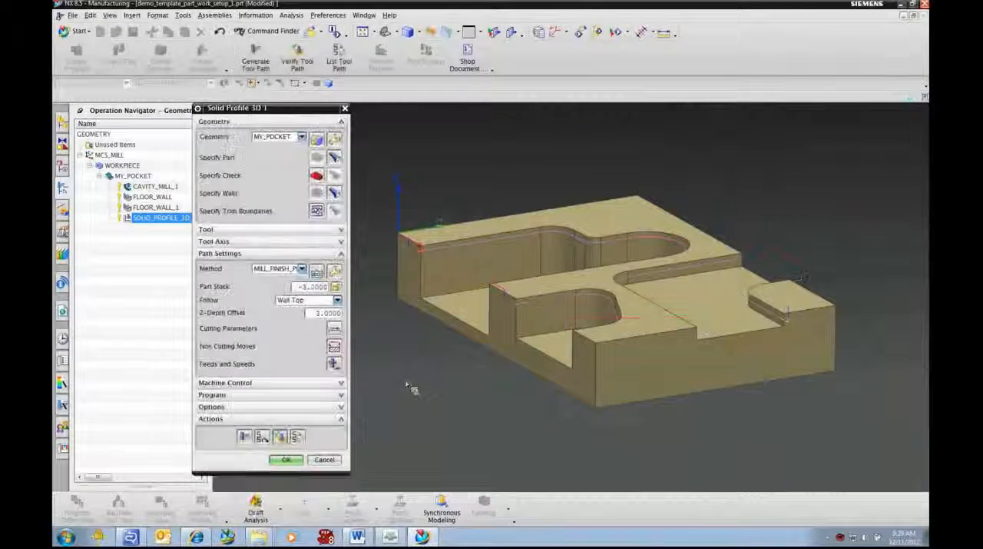
left_click(326, 460)
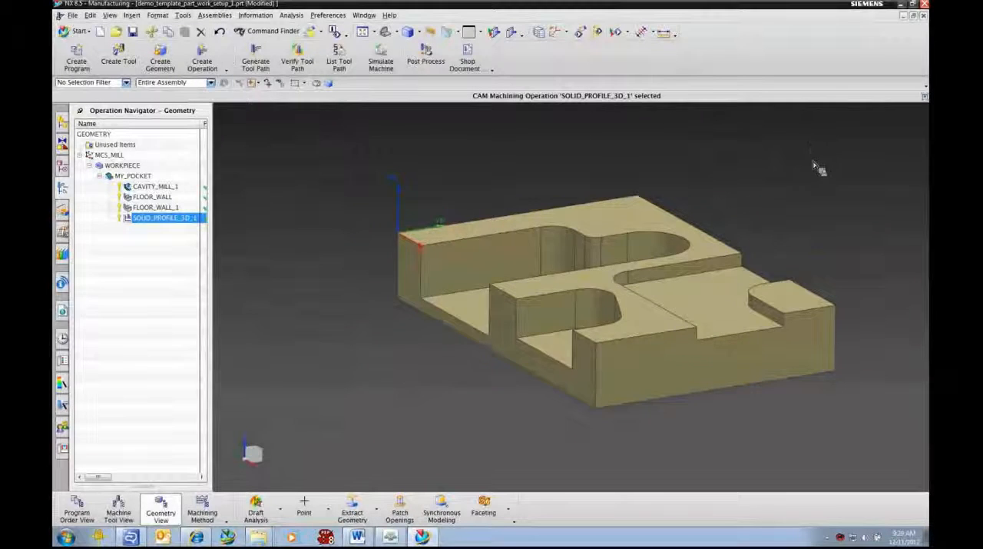
scroll(815, 164, "down", 1)
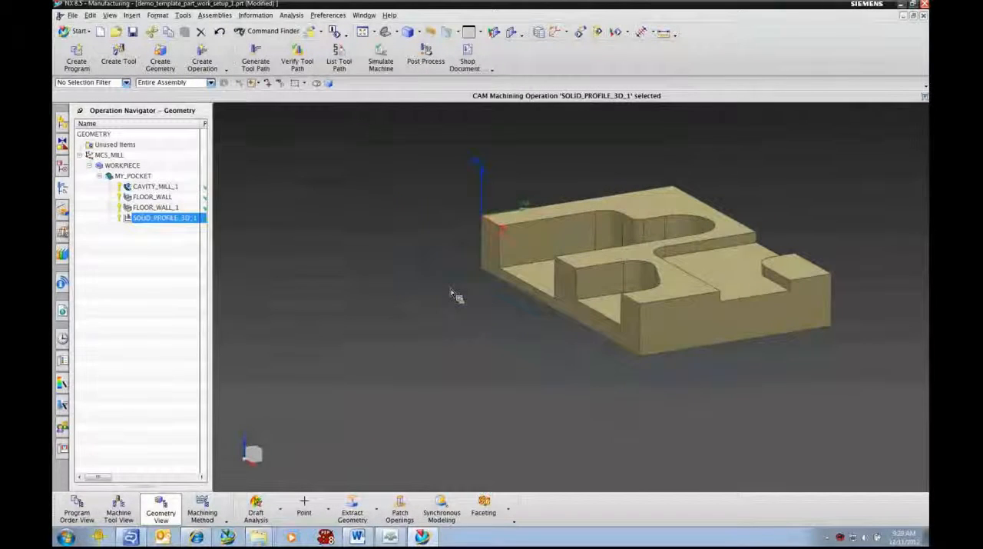